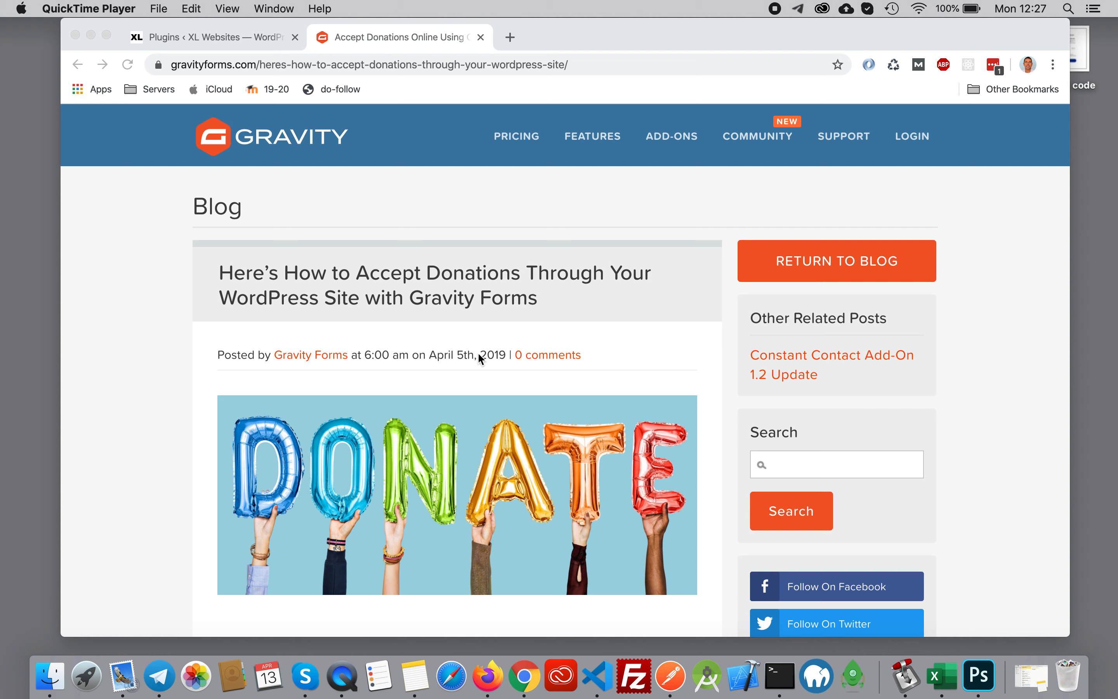
- Read through the Gravity Forms donation article up to the steps on creating and building the form
click(508, 354)
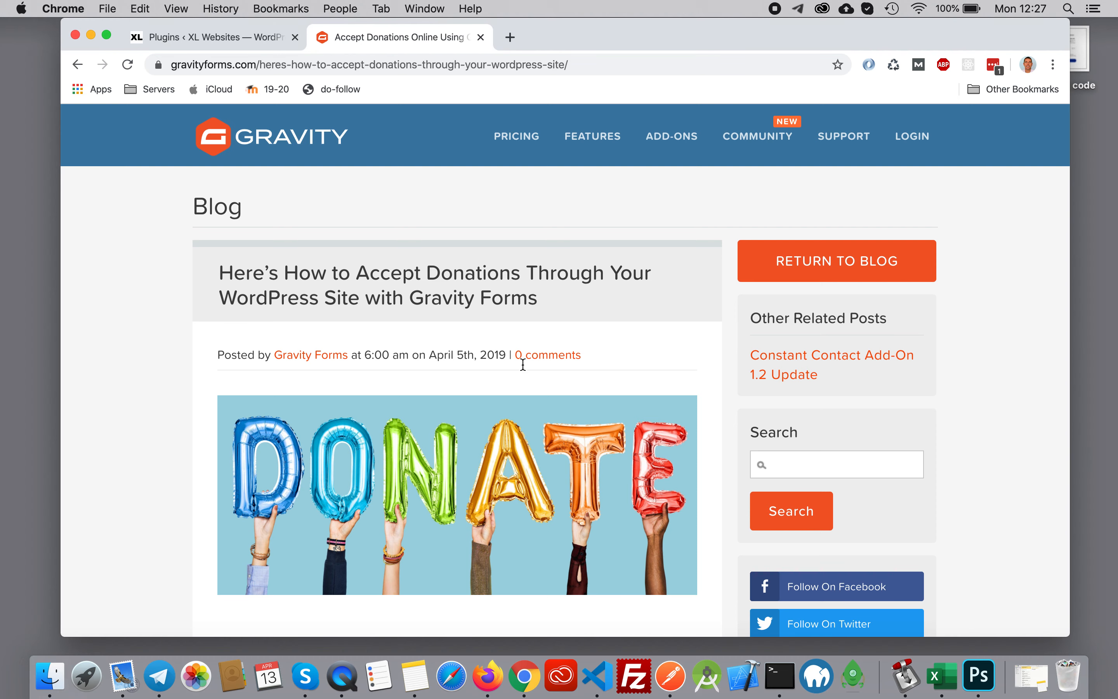
scroll(544, 378, down, 10)
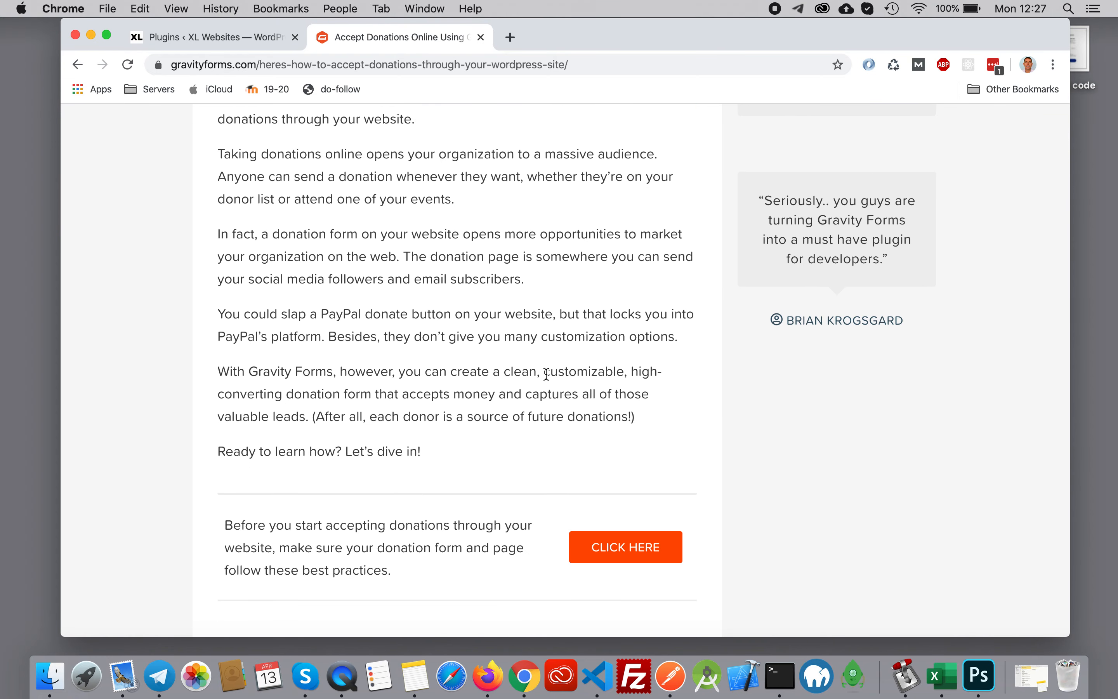
scroll(596, 451, down, 11)
scroll(596, 446, up, 3)
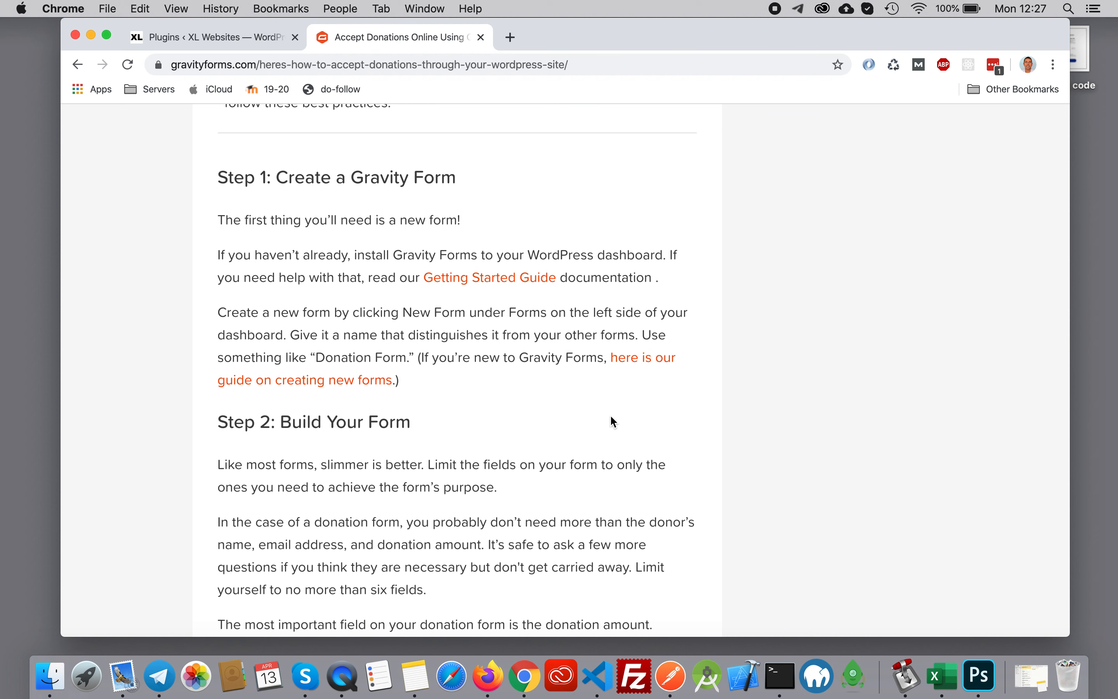
- Switch to the WordPress admin and open the existing Donations form for editing
click(194, 41)
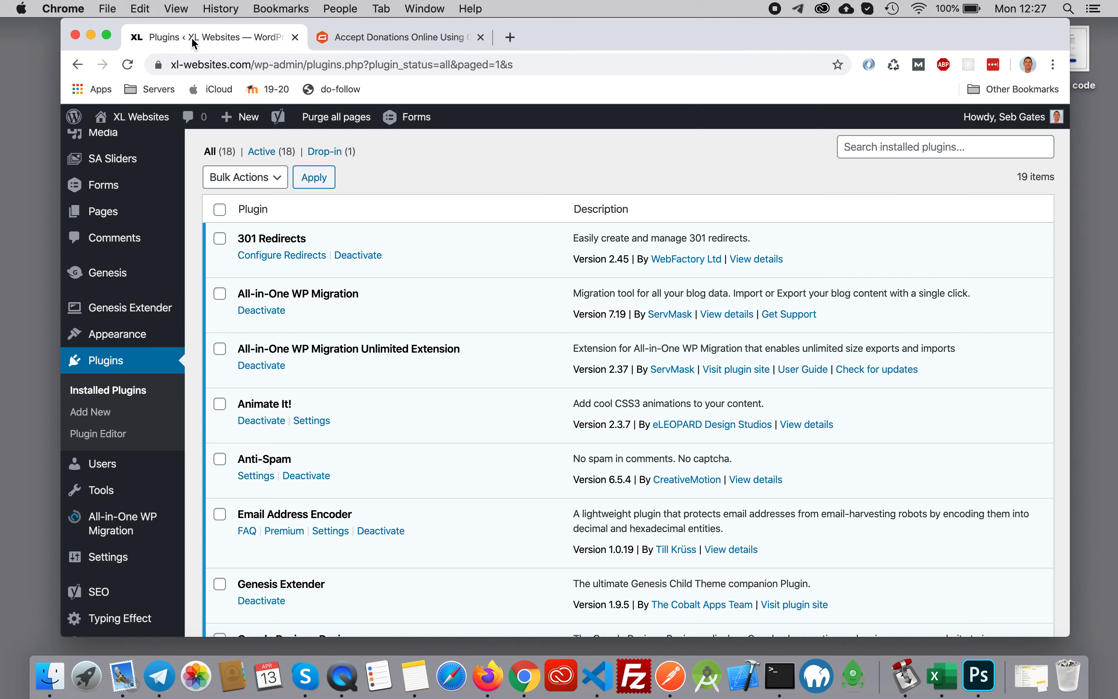
mouse_move(109, 195)
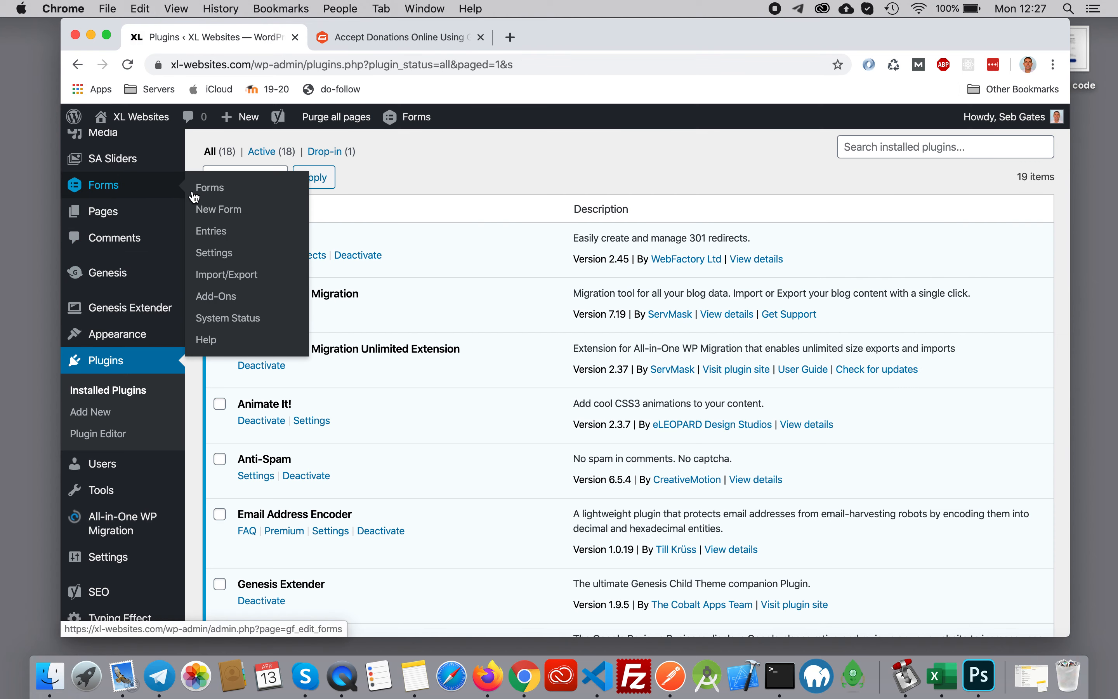
click(218, 211)
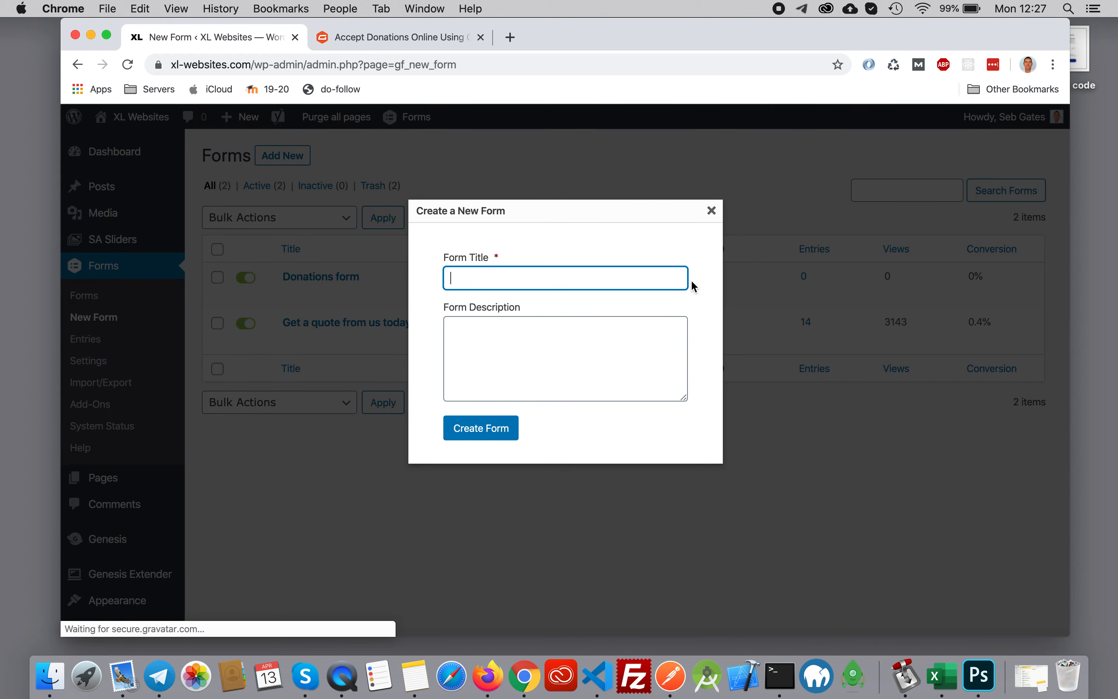
click(712, 211)
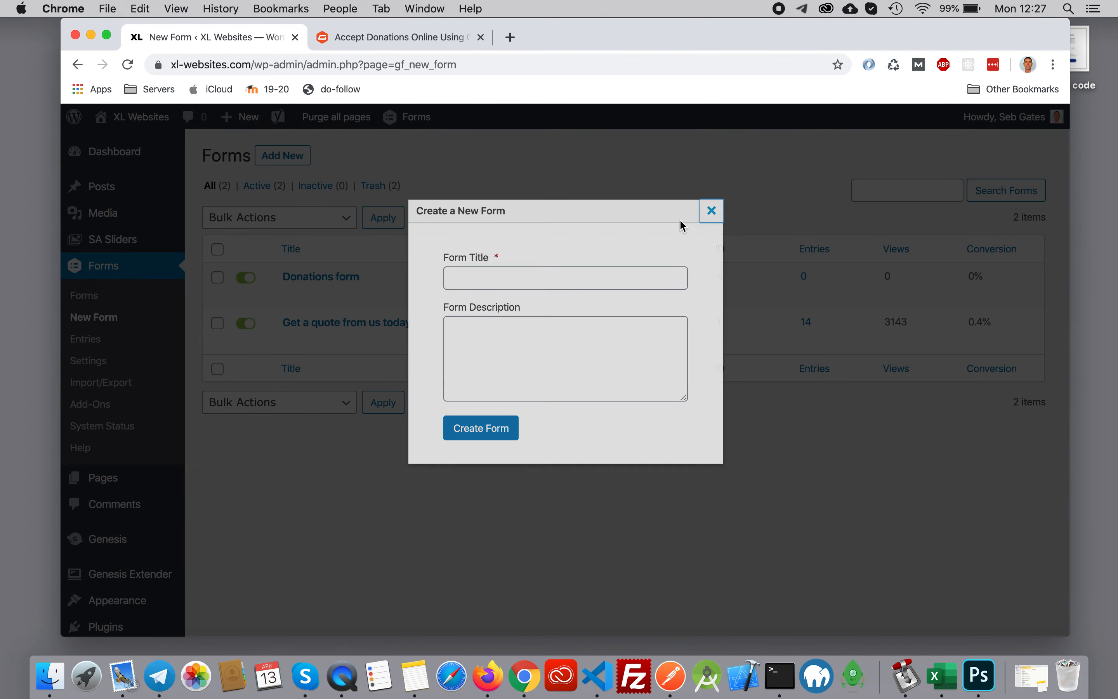
click(291, 295)
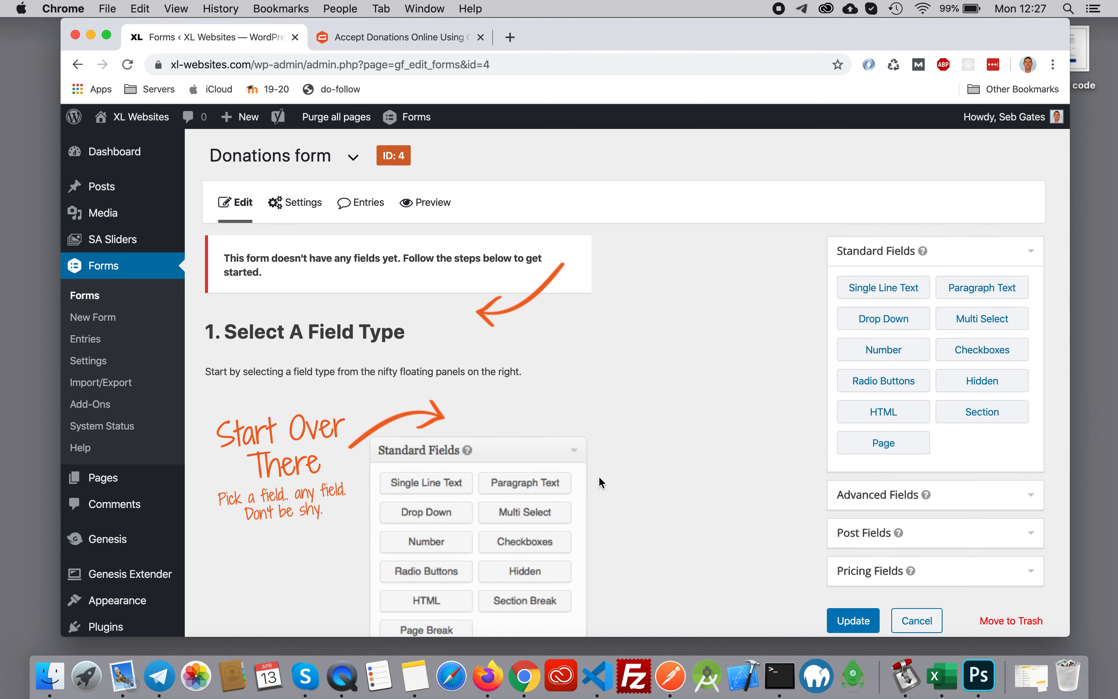
- Return to the donation article and read how to add and customize the donation product field
key(ctrl+Tab)
scroll(572, 310, down, 10)
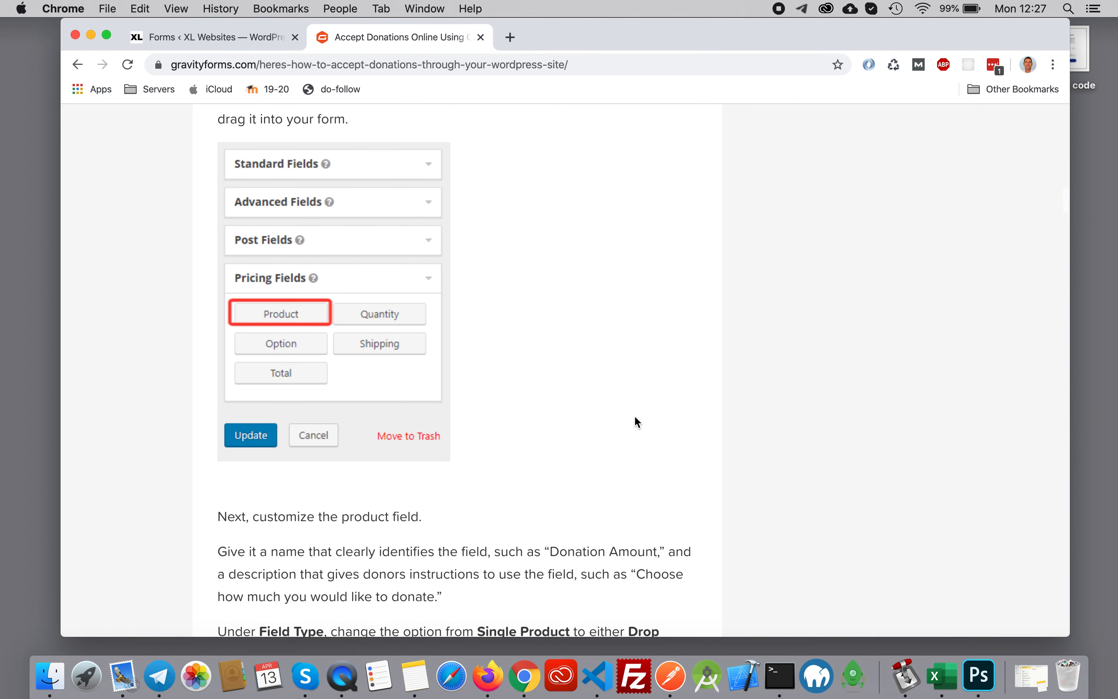
scroll(691, 378, down, 6)
scroll(693, 379, down, 3)
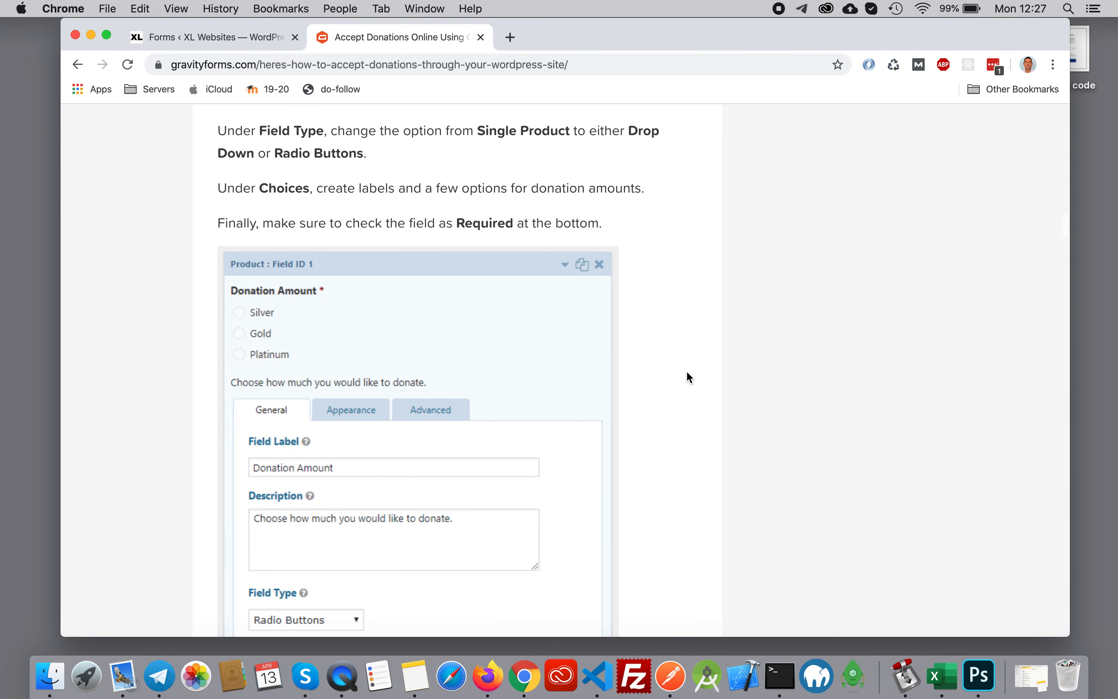
- Add a Product pricing field to the Donations form in the WordPress form editor
click(210, 37)
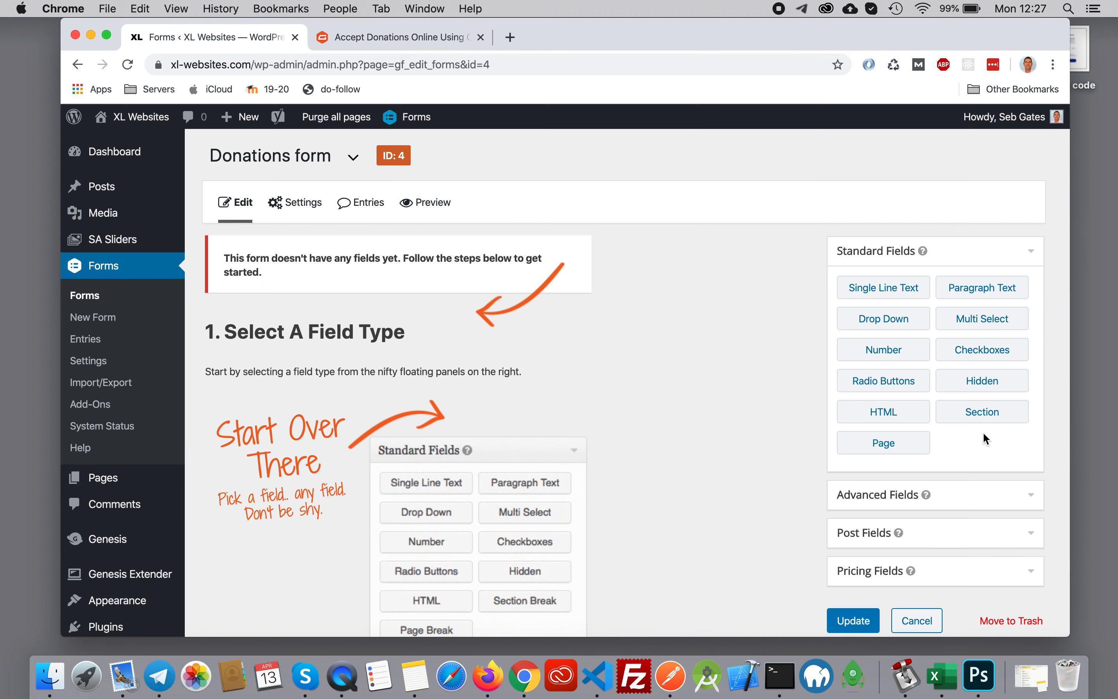
scroll(938, 470, down, 3)
click(881, 474)
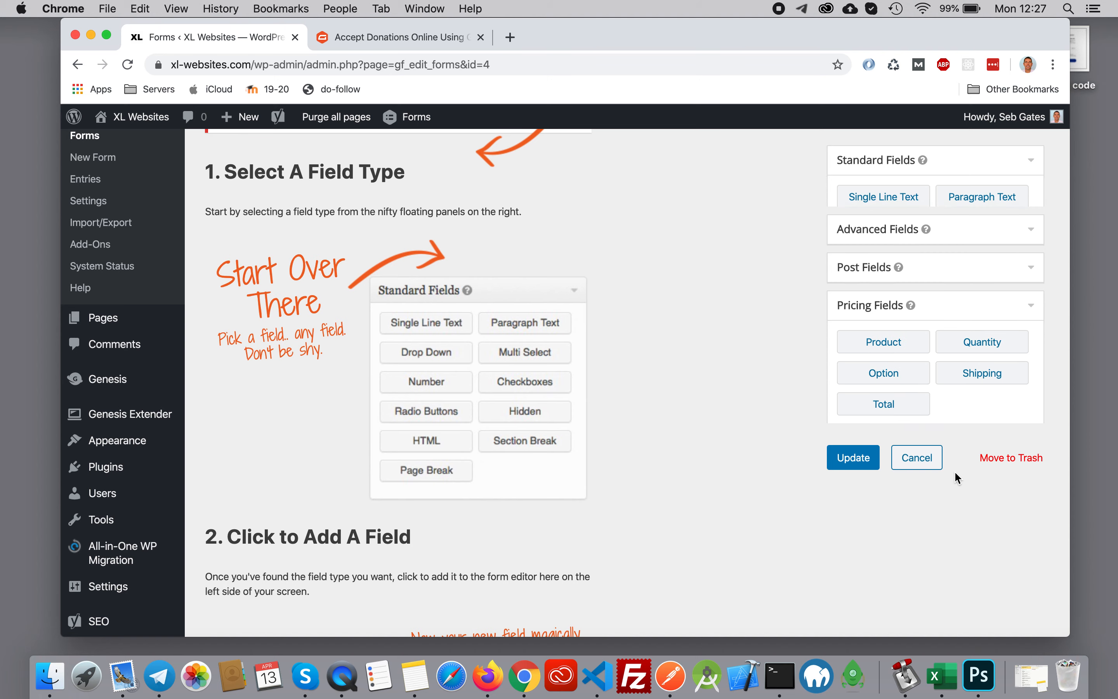
click(881, 311)
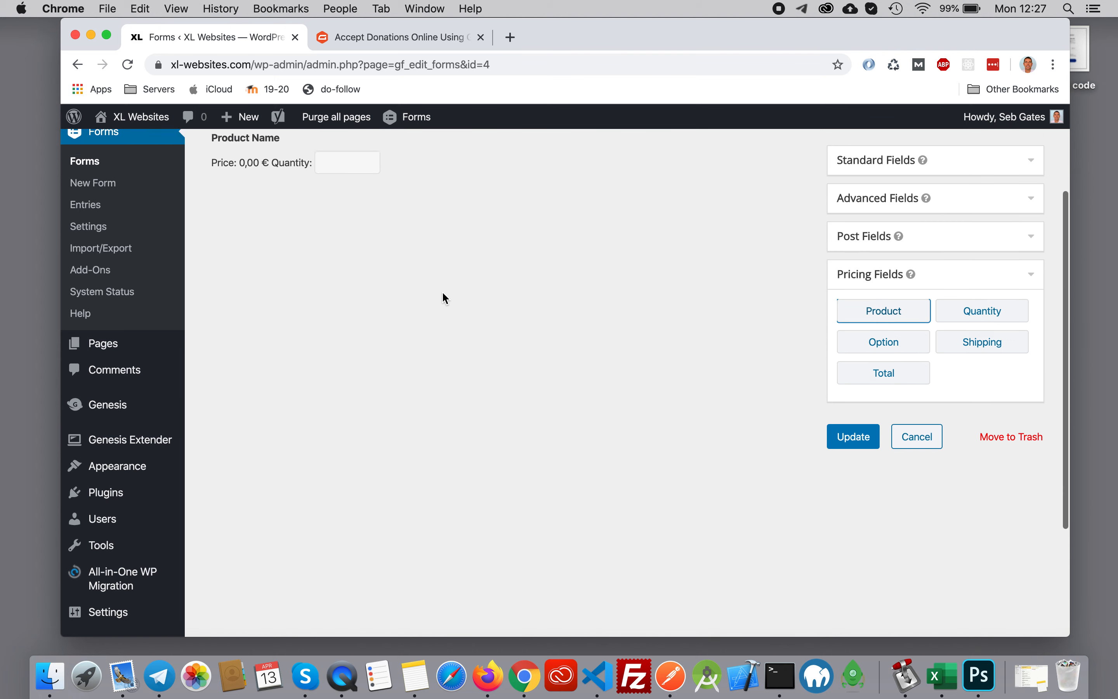
scroll(442, 291, up, 2)
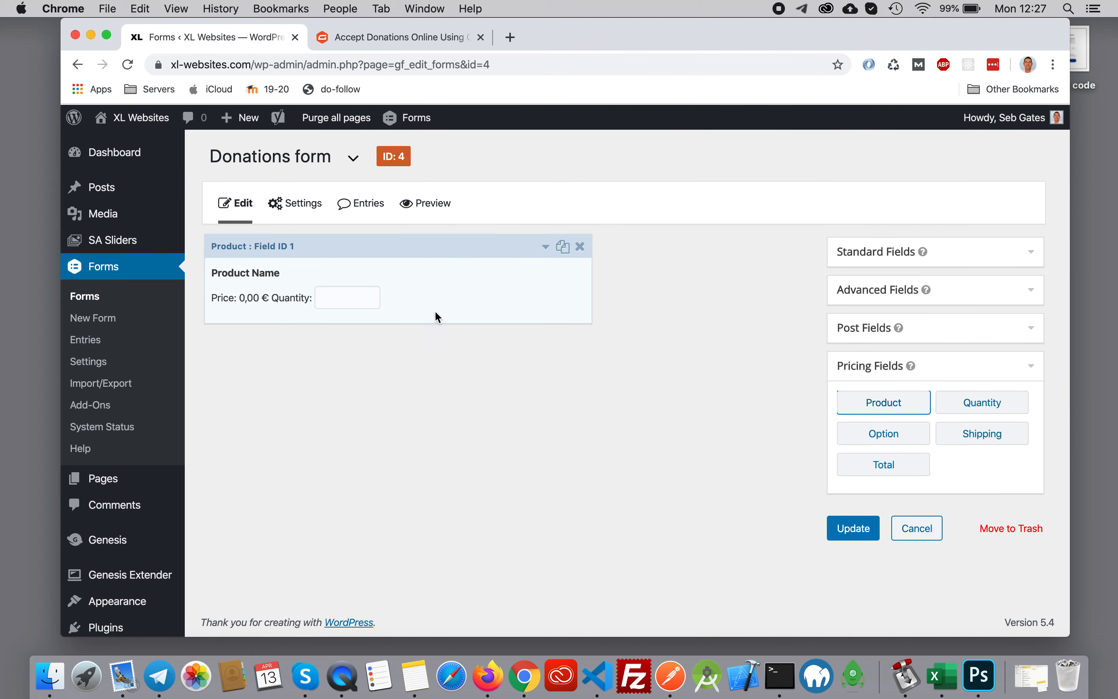
- Open the product field's settings, check the article's field advice, and set the field type to Radio Buttons
click(548, 250)
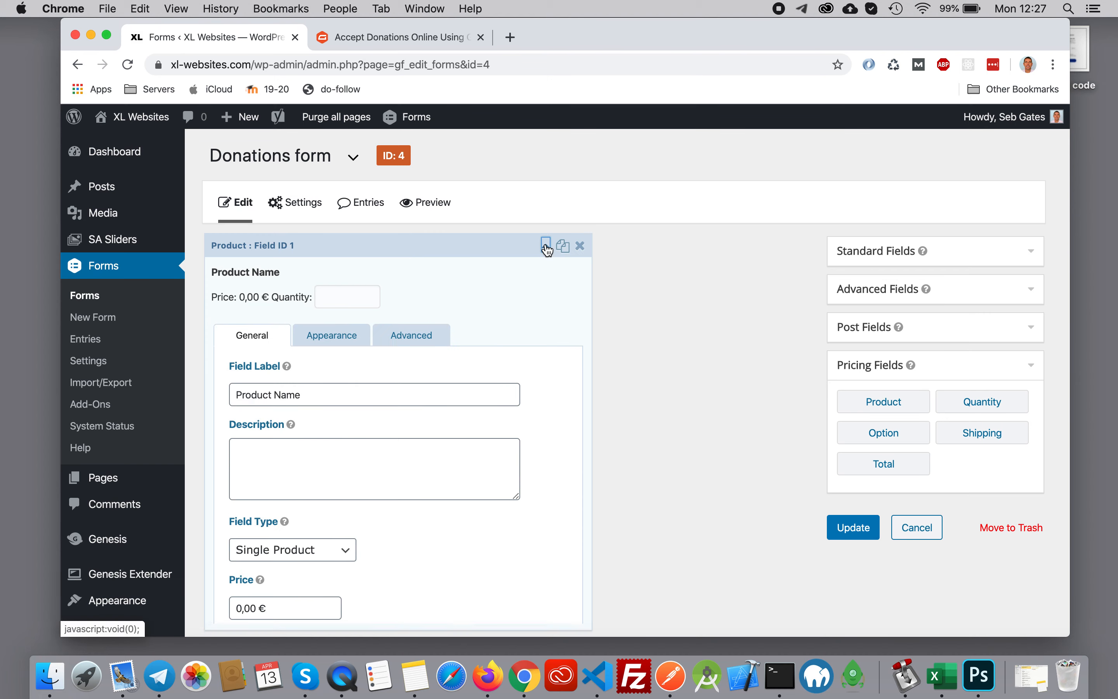
scroll(489, 396, down, 4)
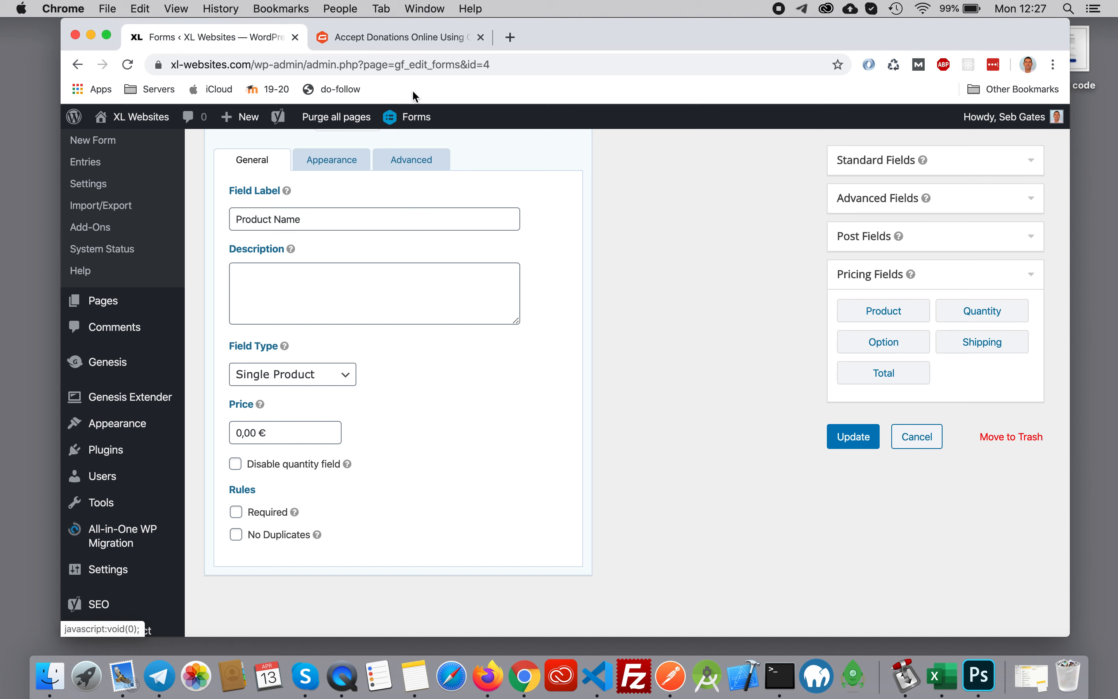
click(374, 28)
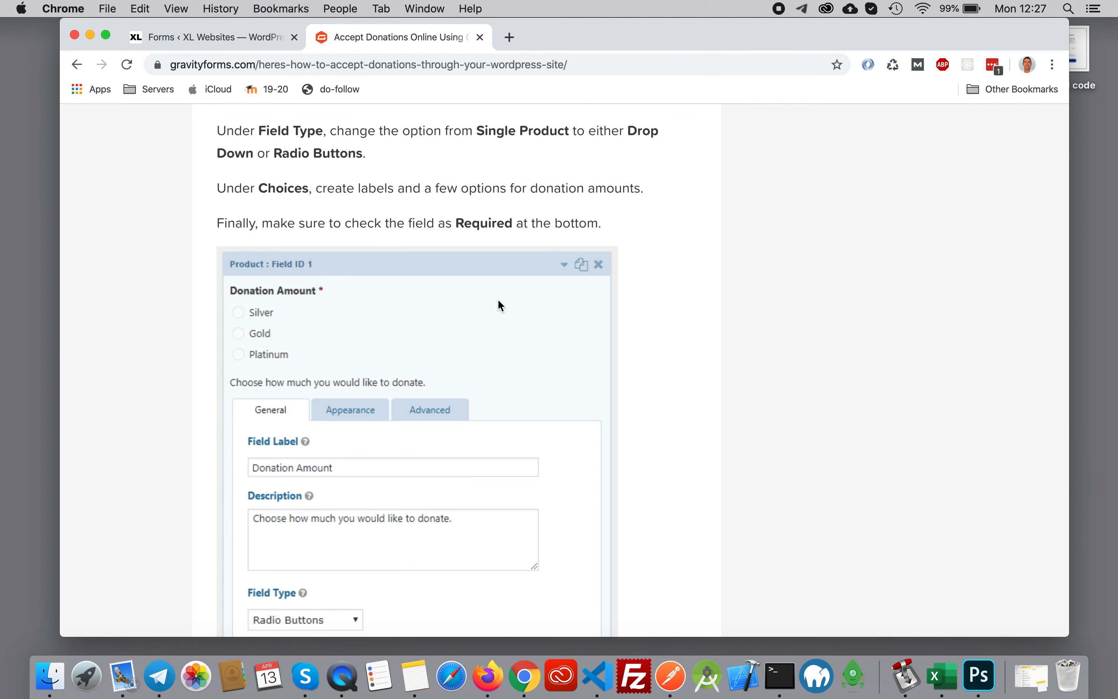
scroll(498, 300, up, 2)
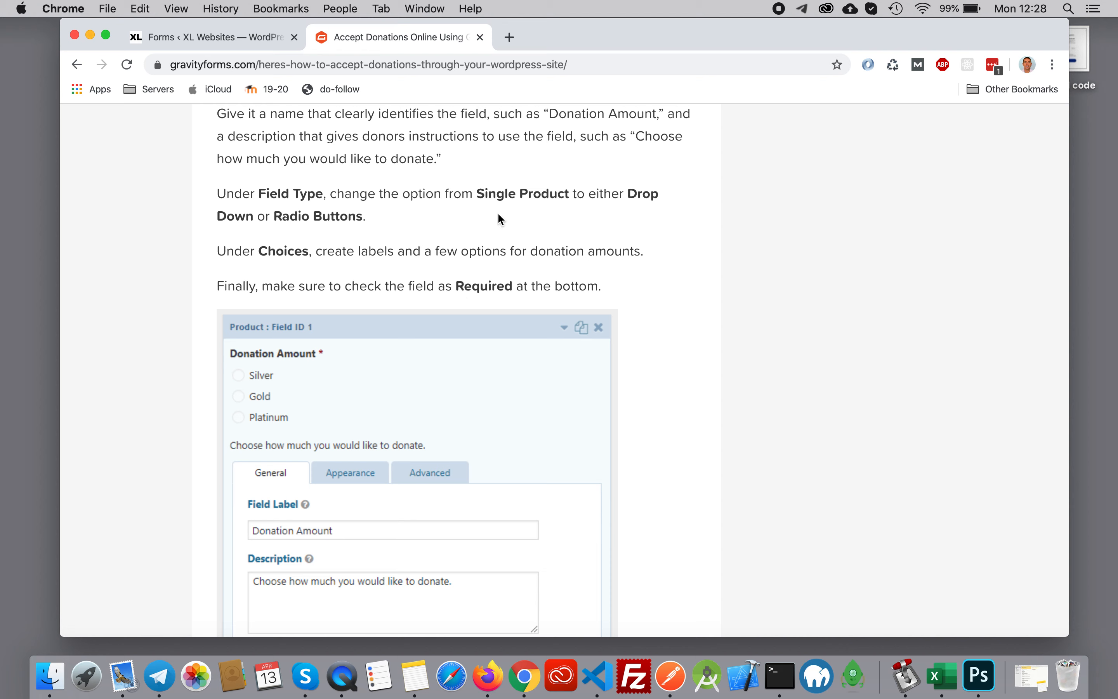
click(291, 44)
click(337, 374)
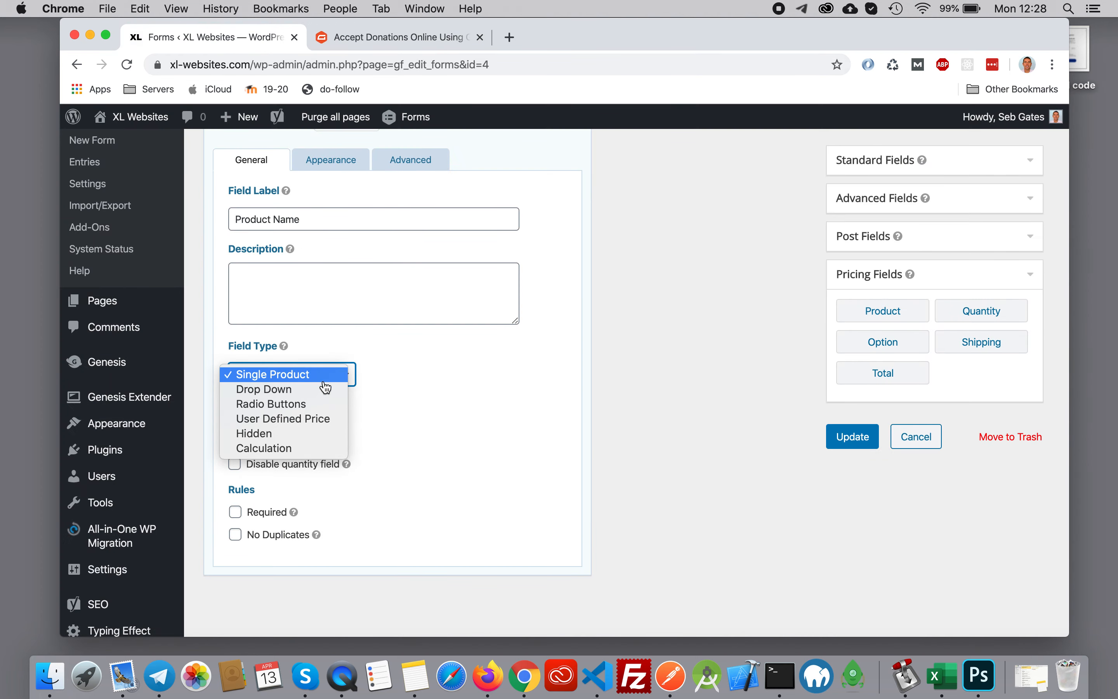
click(319, 403)
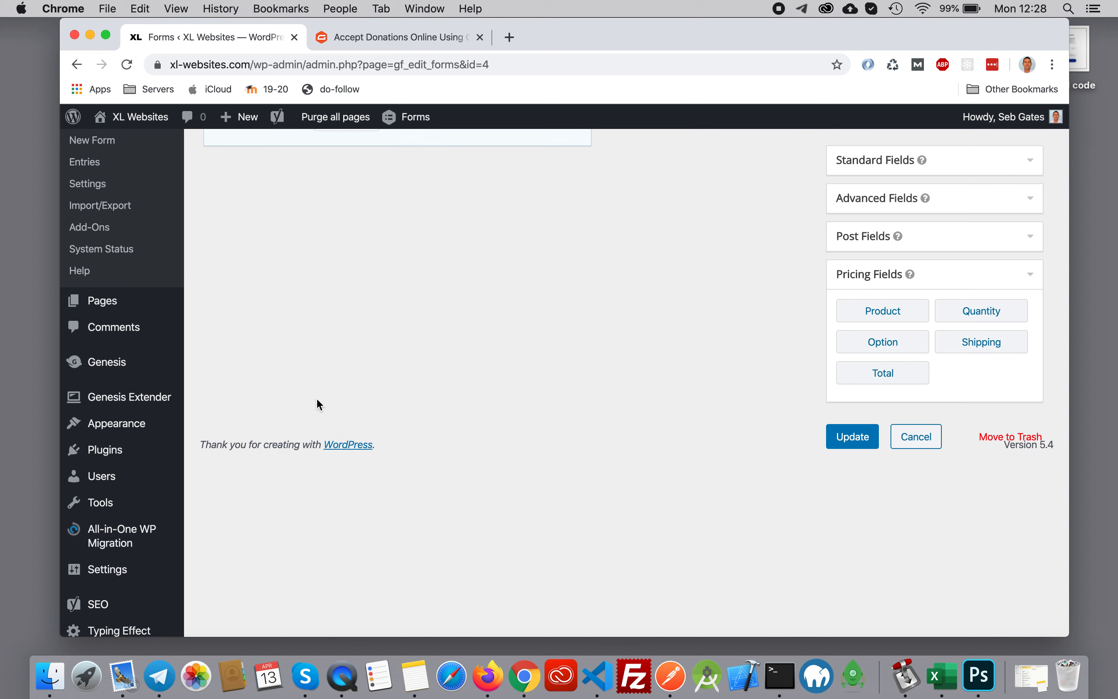
- Label the product field's first two choices "Small donation" and "Medium donation"
scroll(532, 370, down, 4)
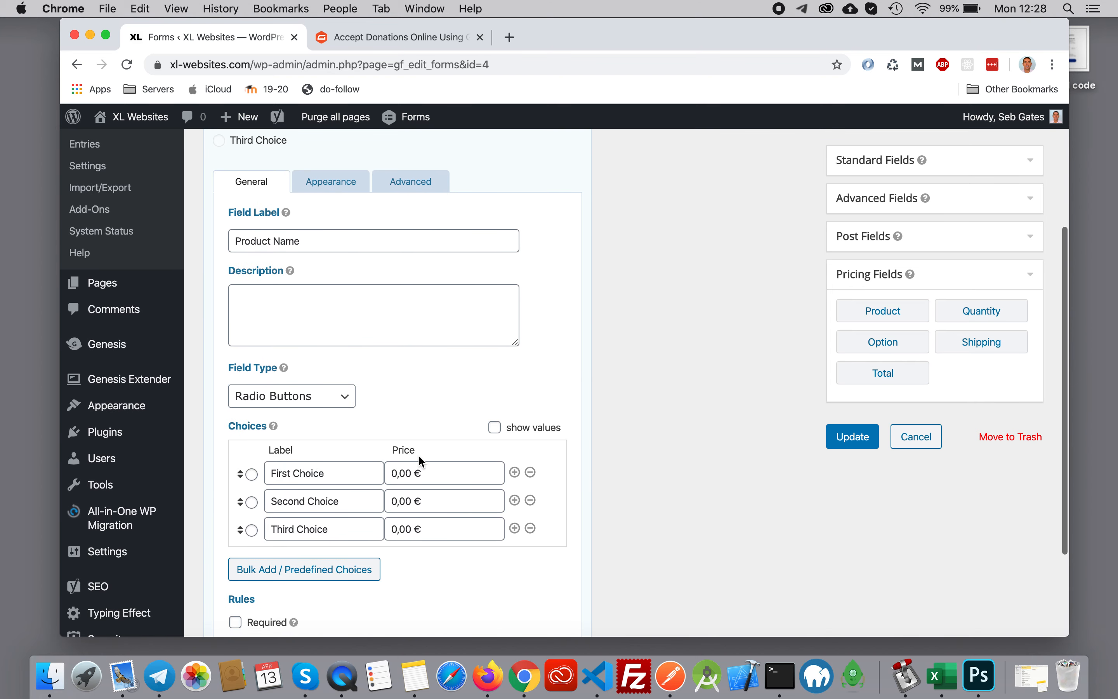
drag(332, 472, 267, 473)
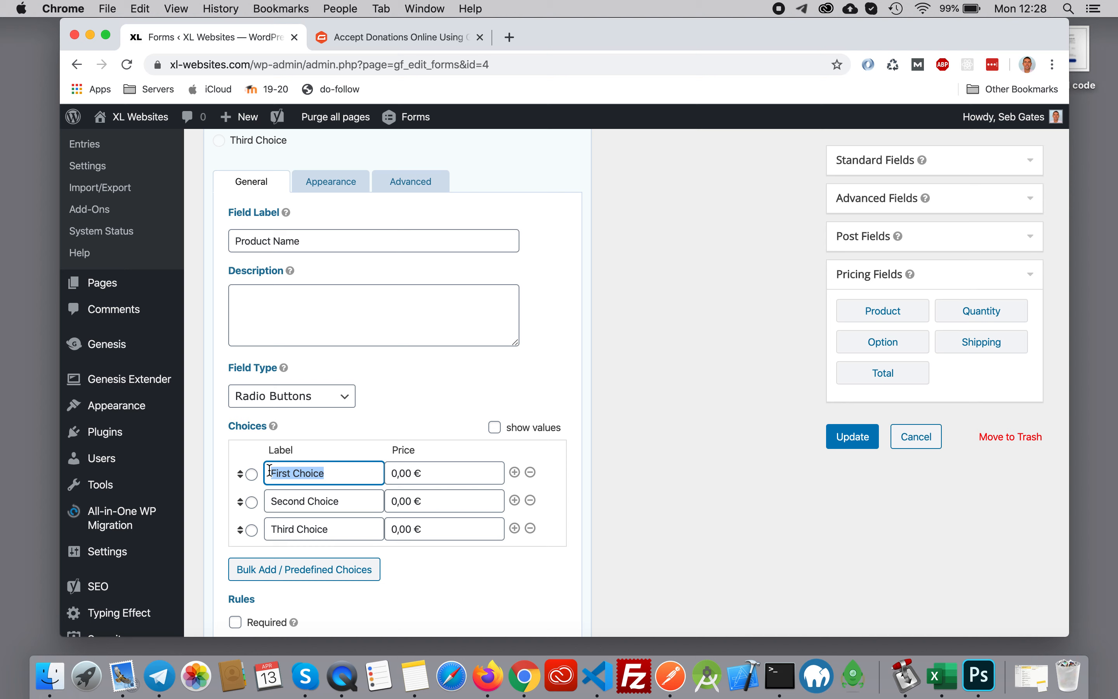
text(Small donation)
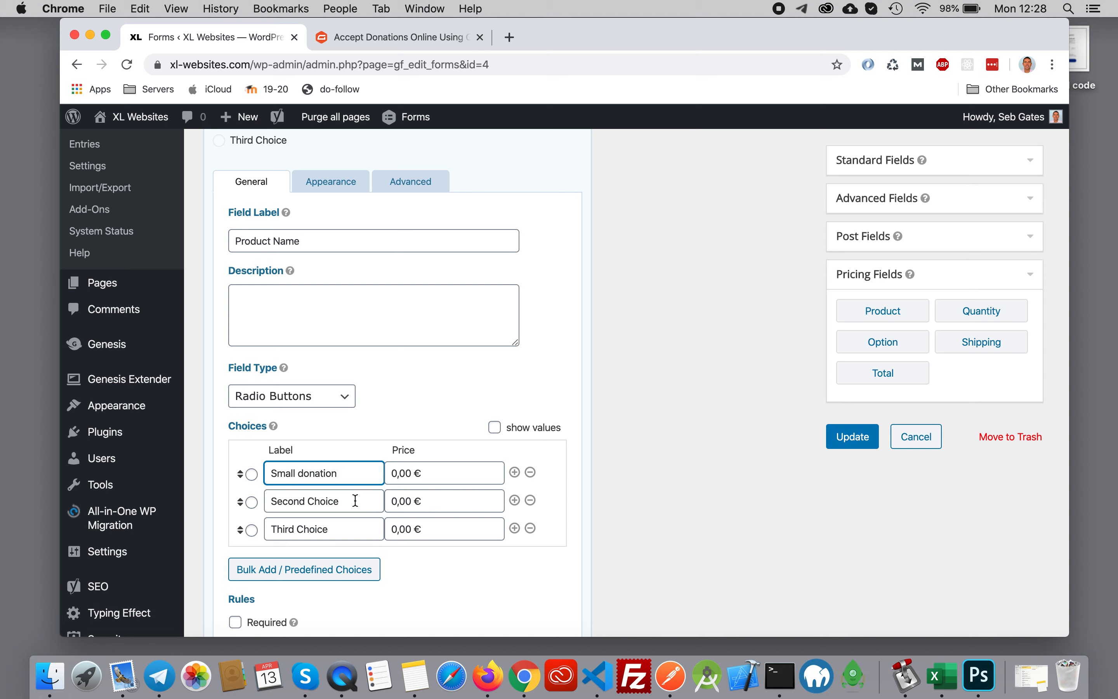
drag(355, 501, 269, 499)
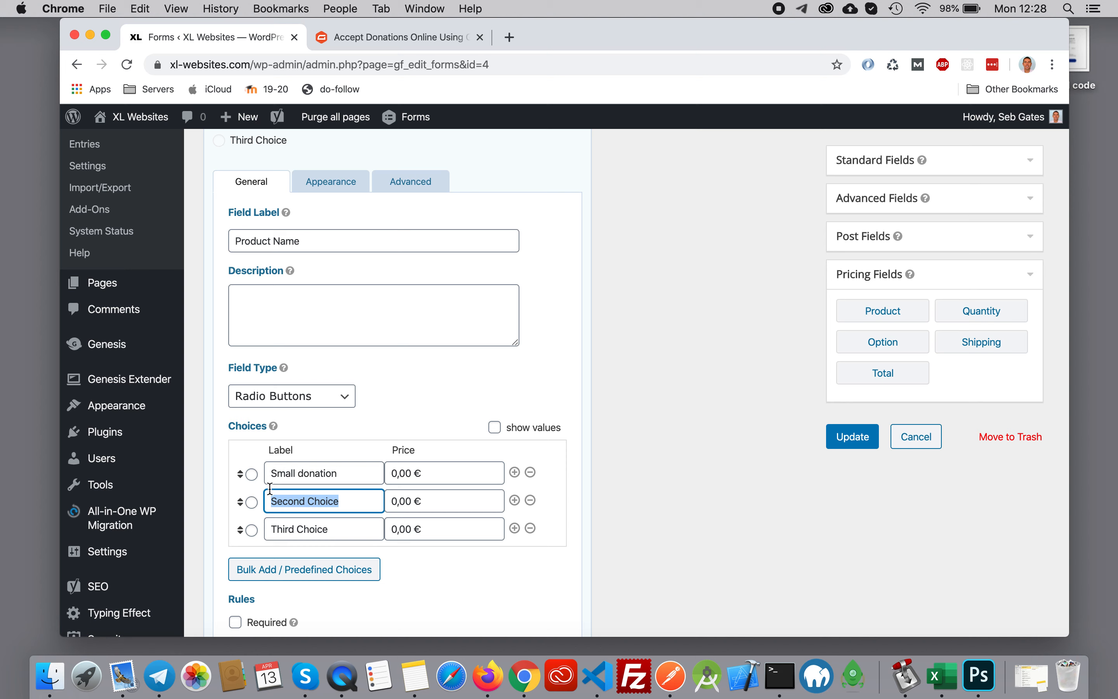
text(Medium)
drag(340, 473, 303, 470)
key(cmd+c)
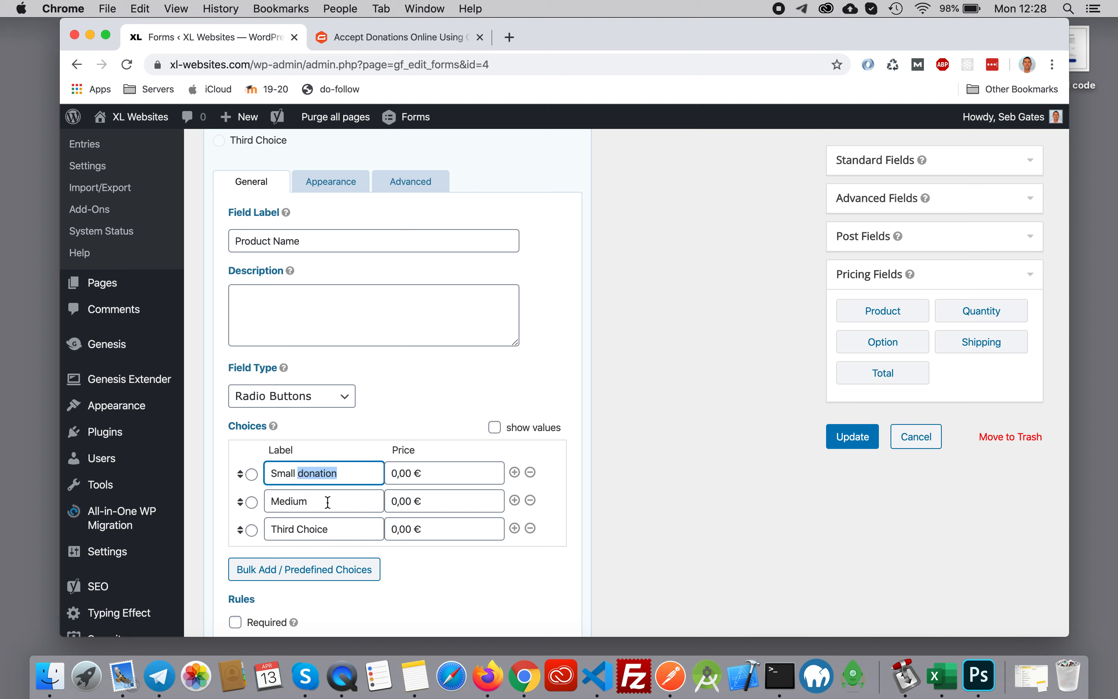
click(325, 502)
key(cmd+v)
- Label the product field's third choice "Large donation"
drag(349, 535, 254, 531)
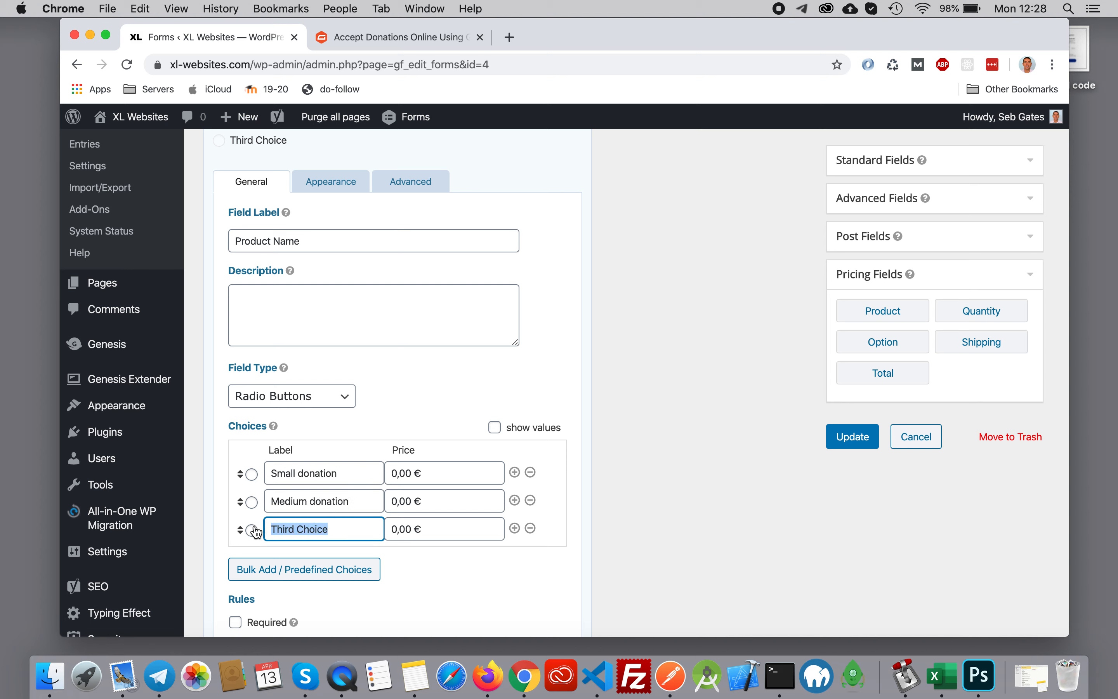
text(Large)
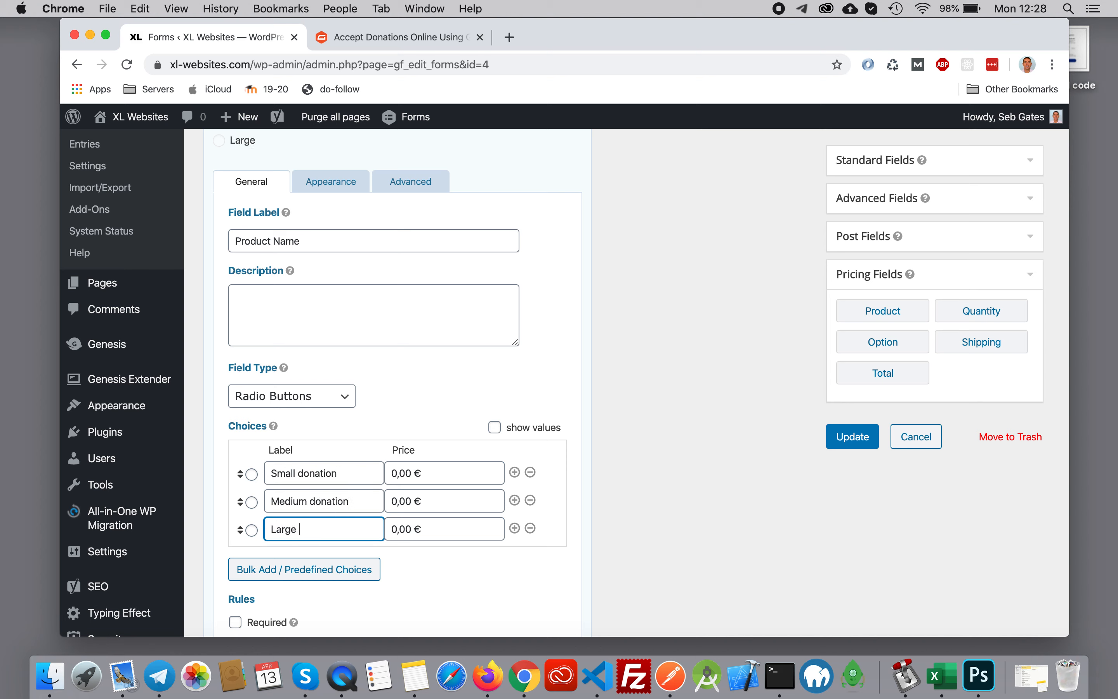
key(super+v)
- Price the small, medium and large donation choices at 5, 15 and 50 €, and make the product field required
click(394, 473)
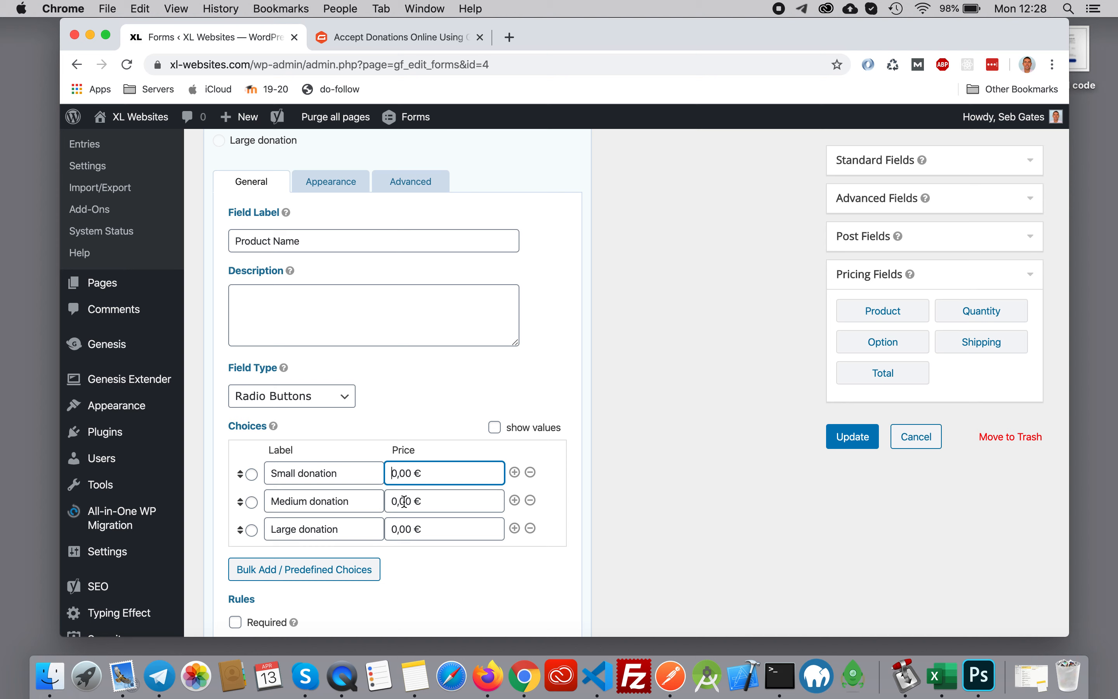
key(BackSpace)
text(5)
click(398, 501)
key(BackSpace)
text(15)
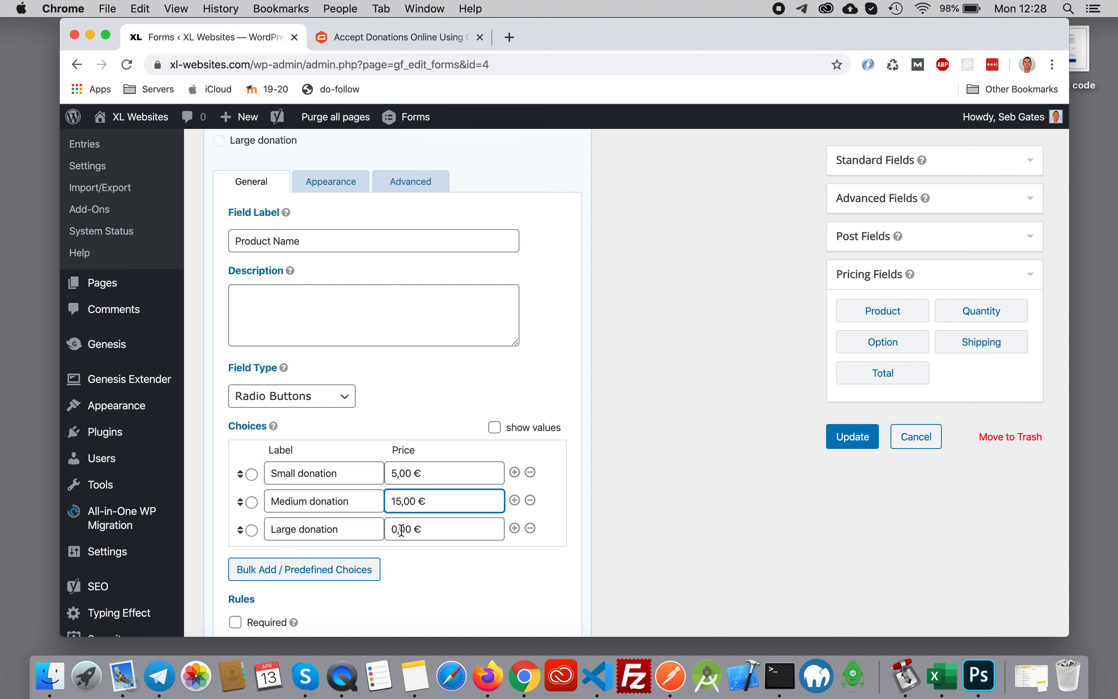
click(401, 529)
key(BackSpace)
text(50)
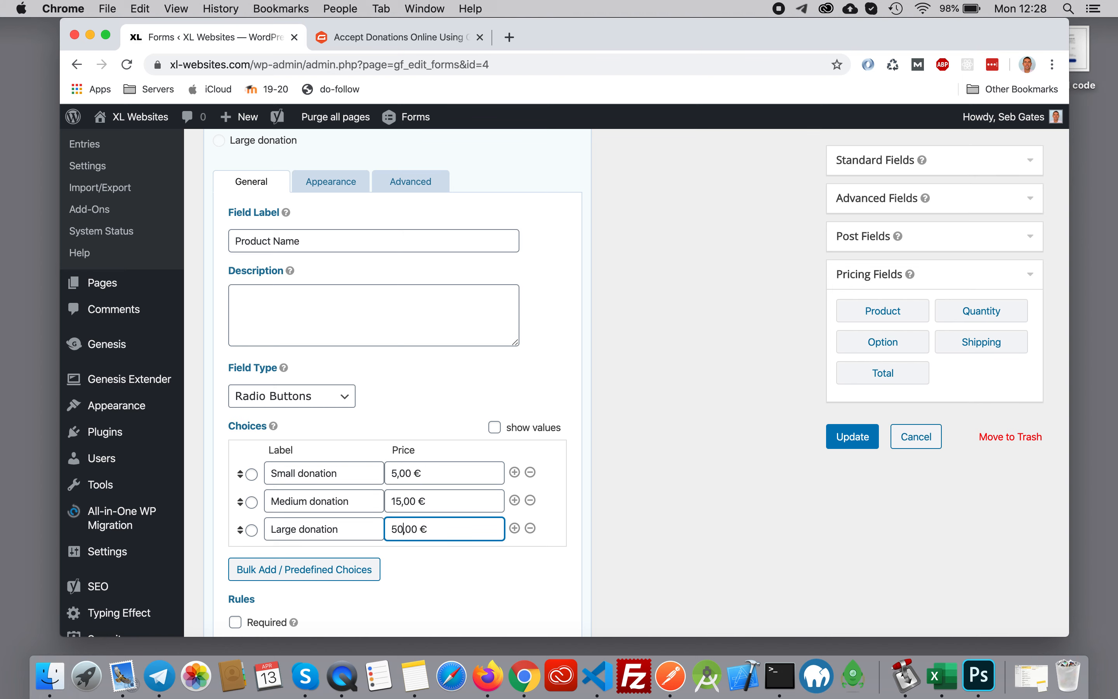
scroll(415, 565, down, 3)
click(252, 553)
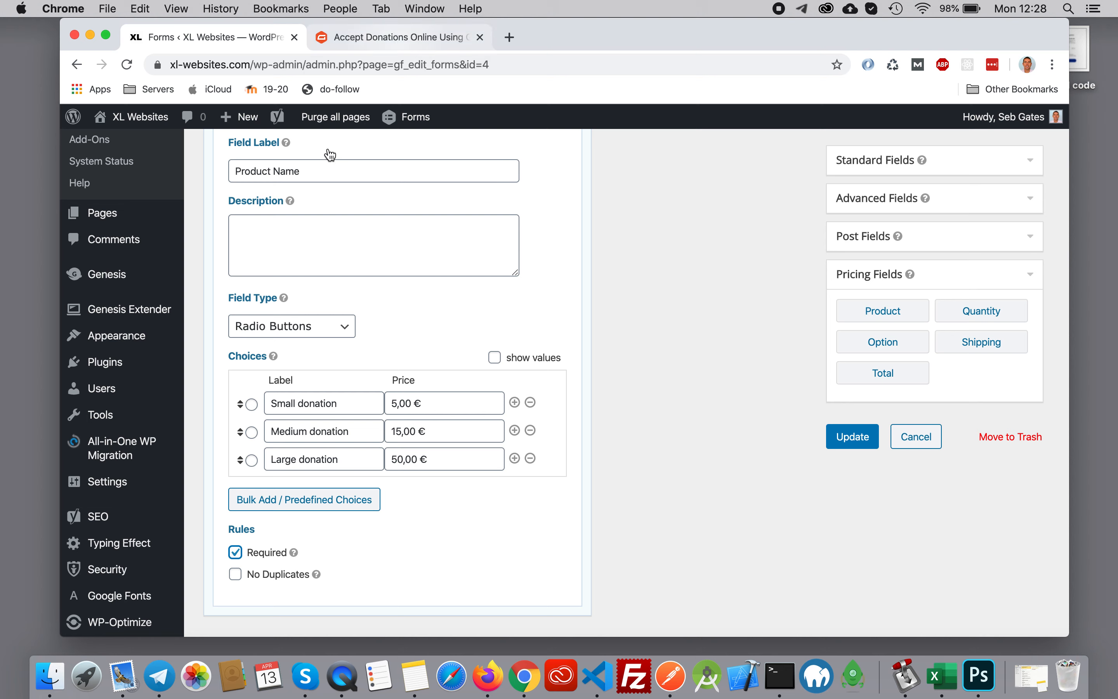
- Set the product field's label to "Donation ammount" and save the form
drag(324, 168, 194, 172)
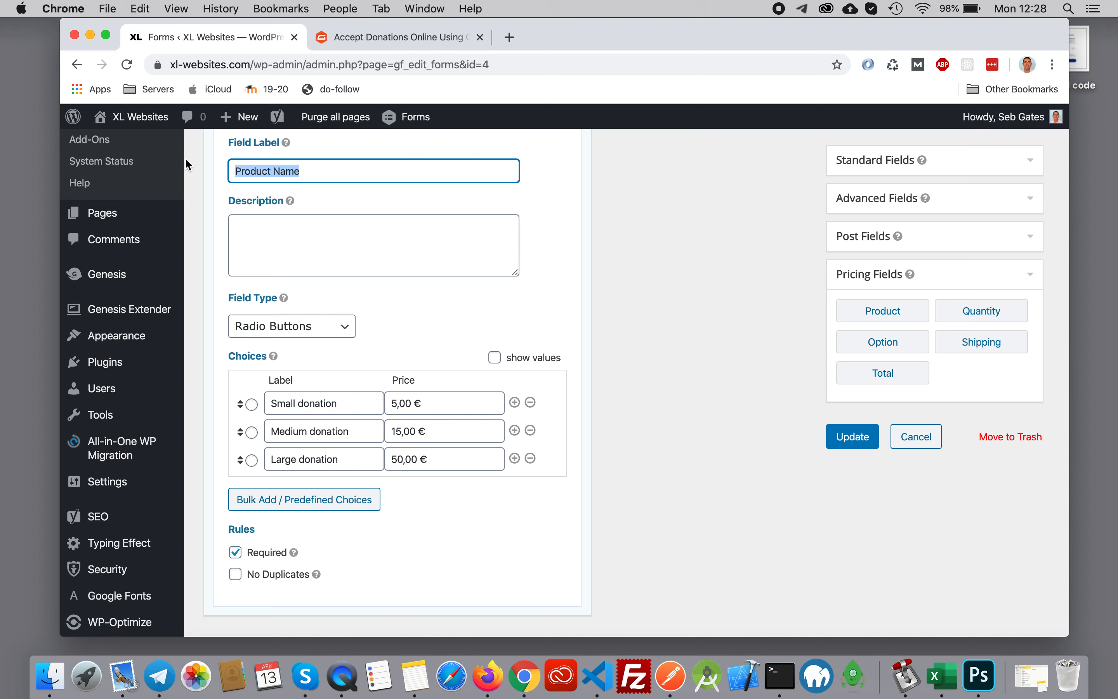
text(Donation ammount)
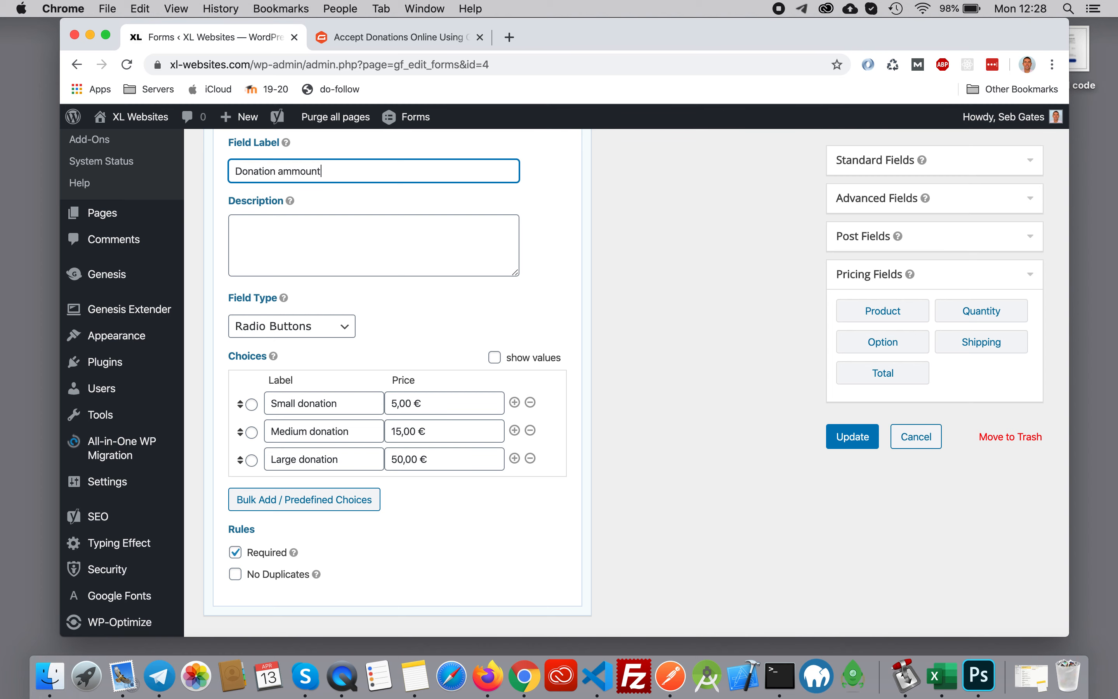
click(837, 436)
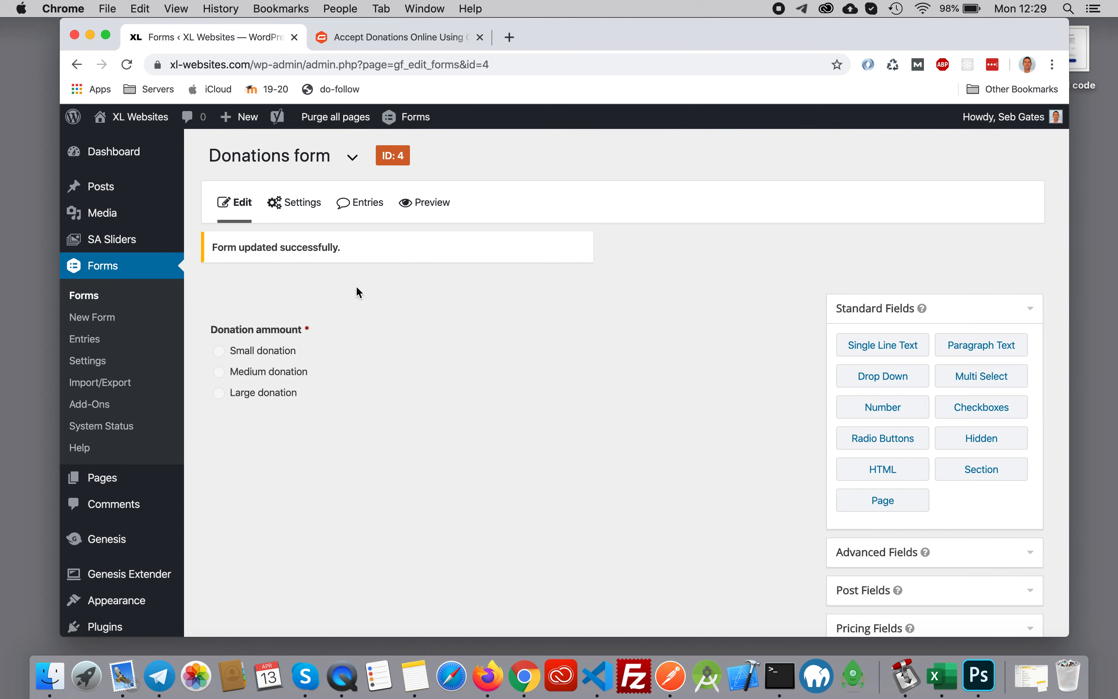
- Read the donation article's instructions on the product field's choices and the extra "Other Amount" choice
mouse_move(379, 356)
click(392, 36)
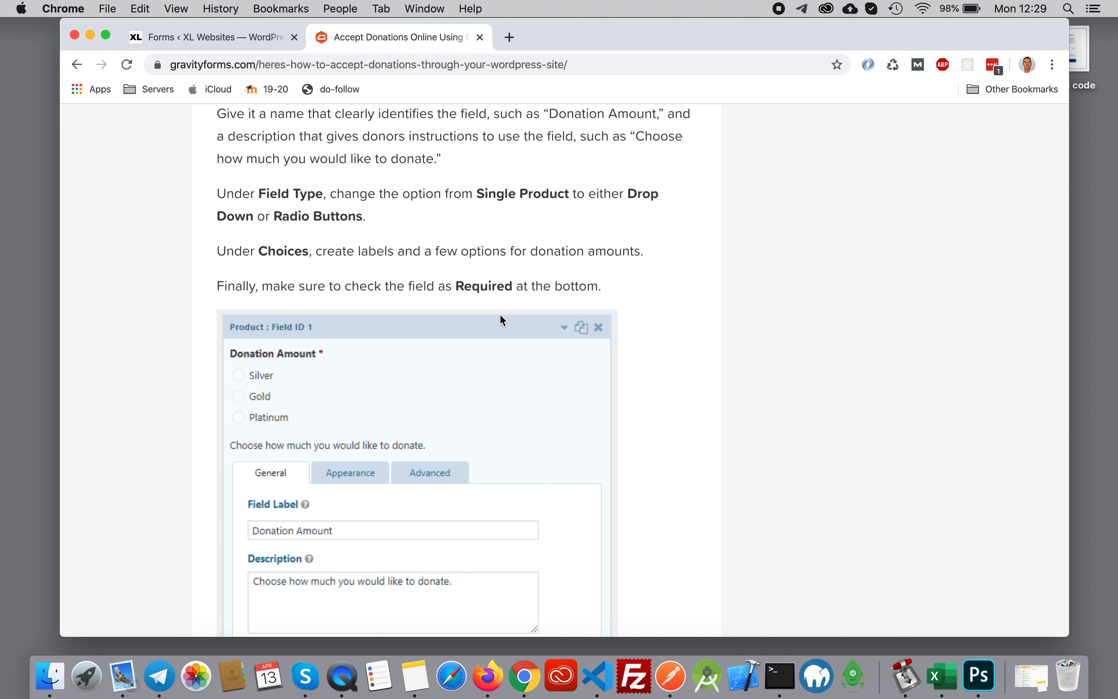
drag(251, 252, 296, 251)
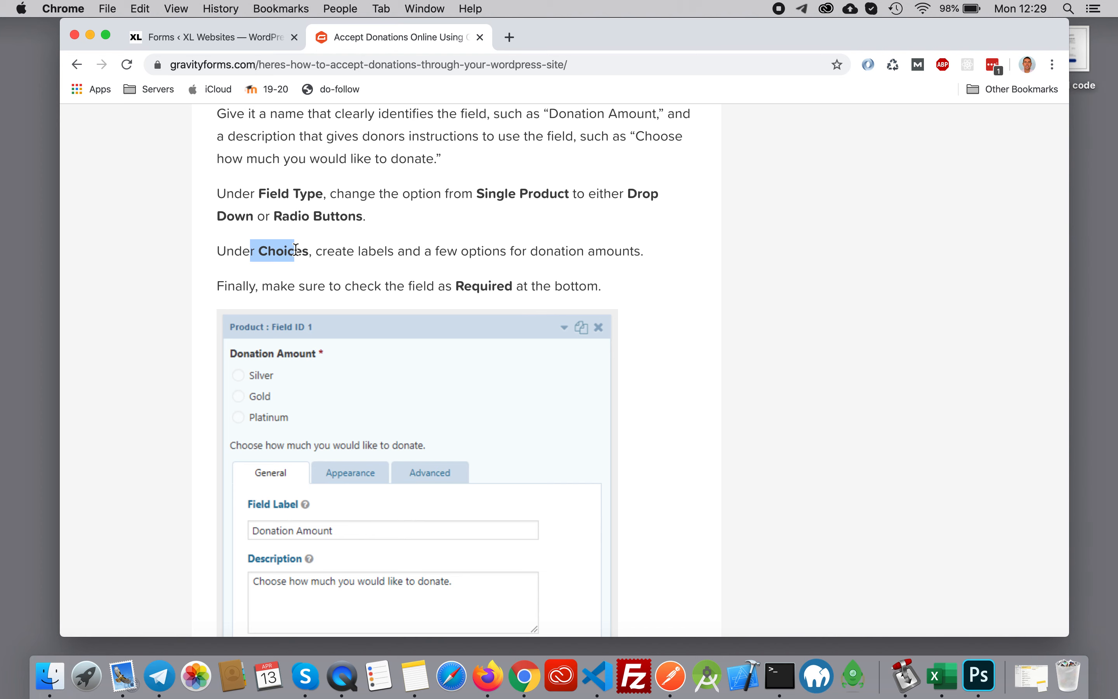
scroll(564, 299, down, 4)
scroll(564, 299, down, 7)
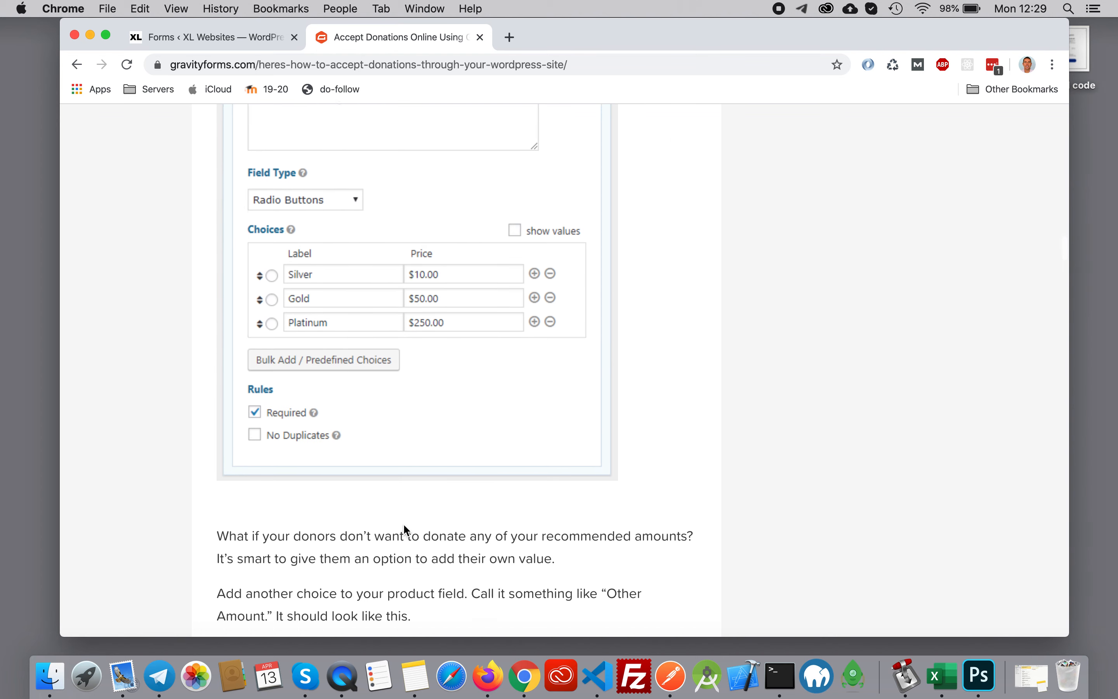
scroll(423, 469, down, 10)
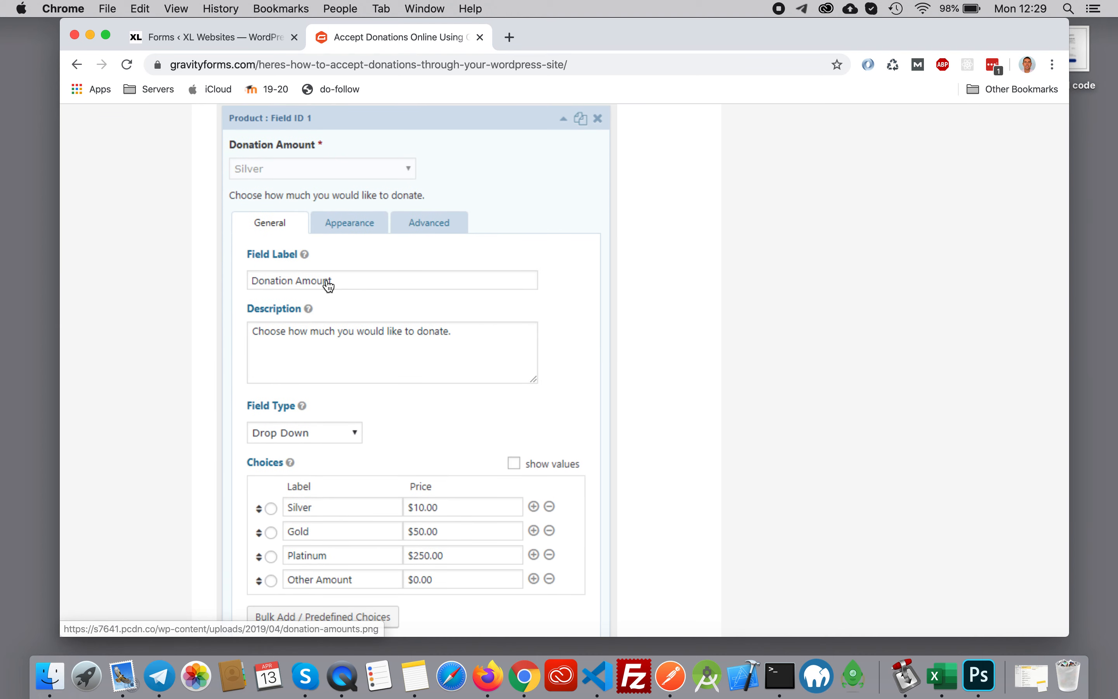
- Correct the spelling of the product field's label to "Donation amount" and save the form
click(217, 39)
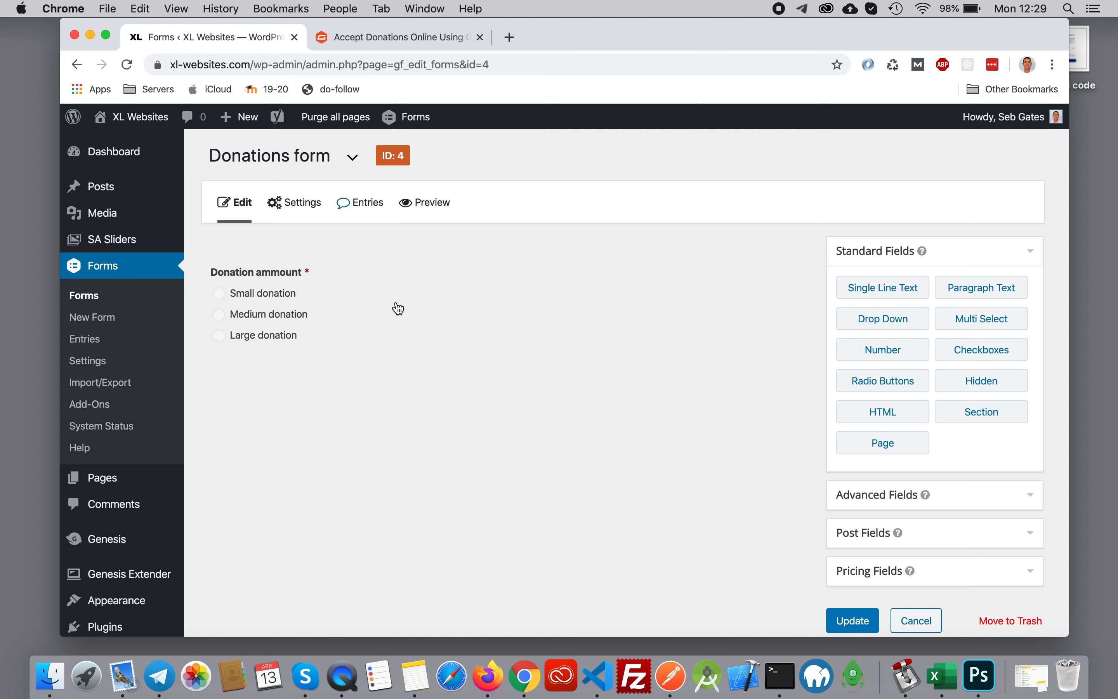
click(546, 246)
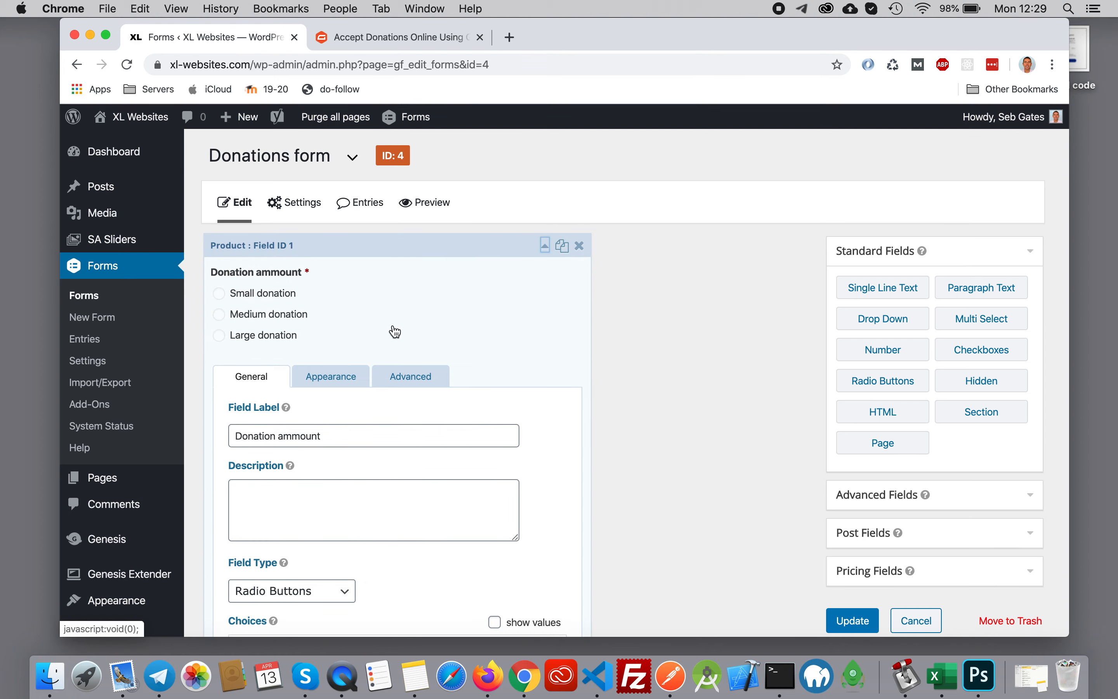
click(411, 39)
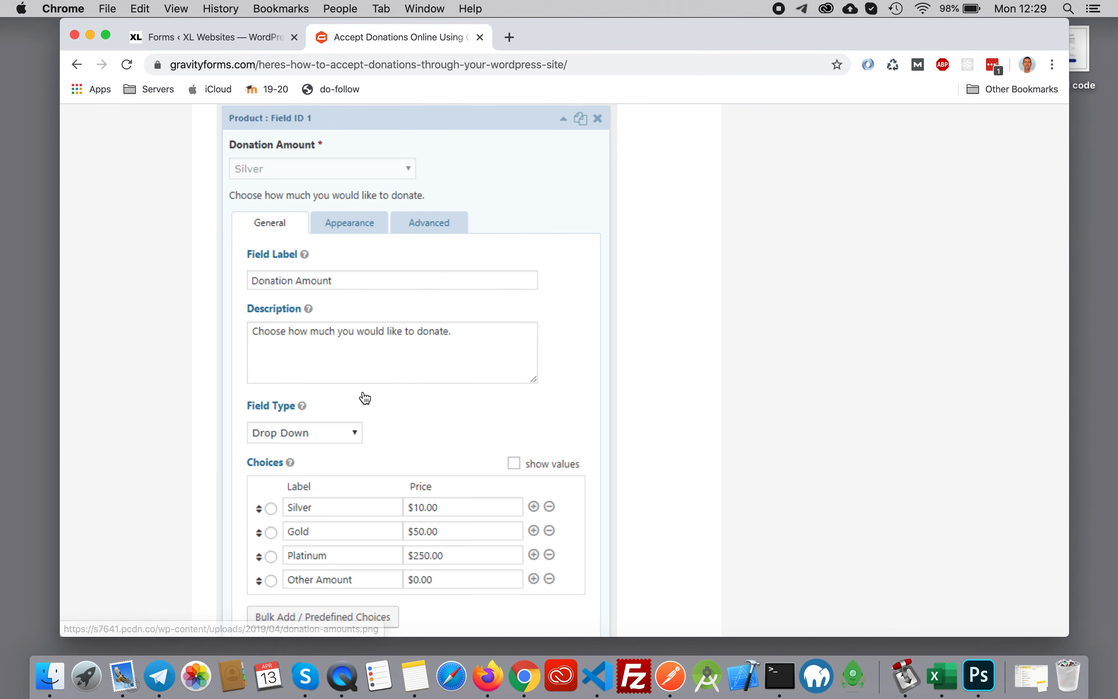
click(229, 38)
click(301, 436)
right_click(311, 436)
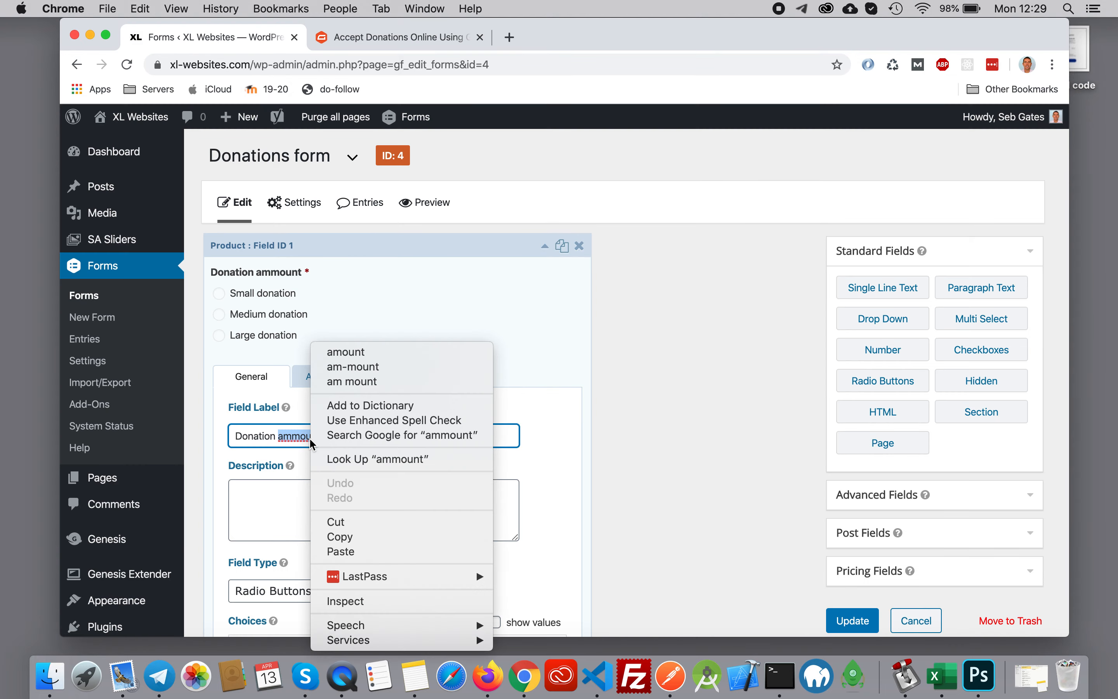
click(351, 352)
click(851, 620)
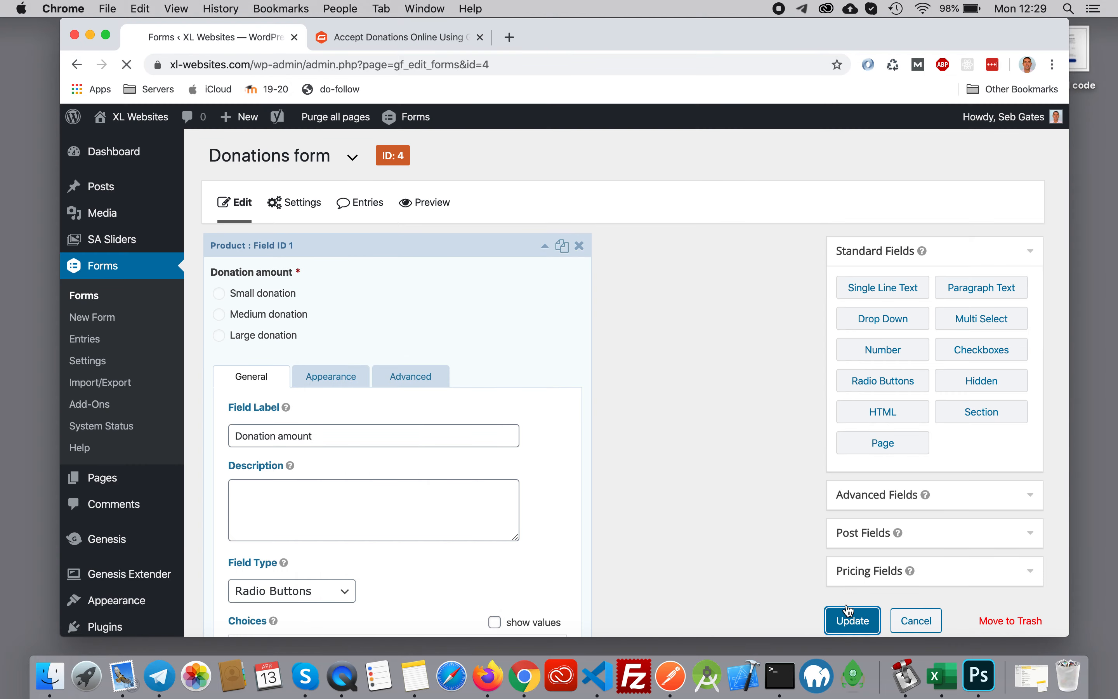
- Read the article's sections on the custom-amount product field, its conditional logic and the total field
click(388, 37)
scroll(520, 393, down, 8)
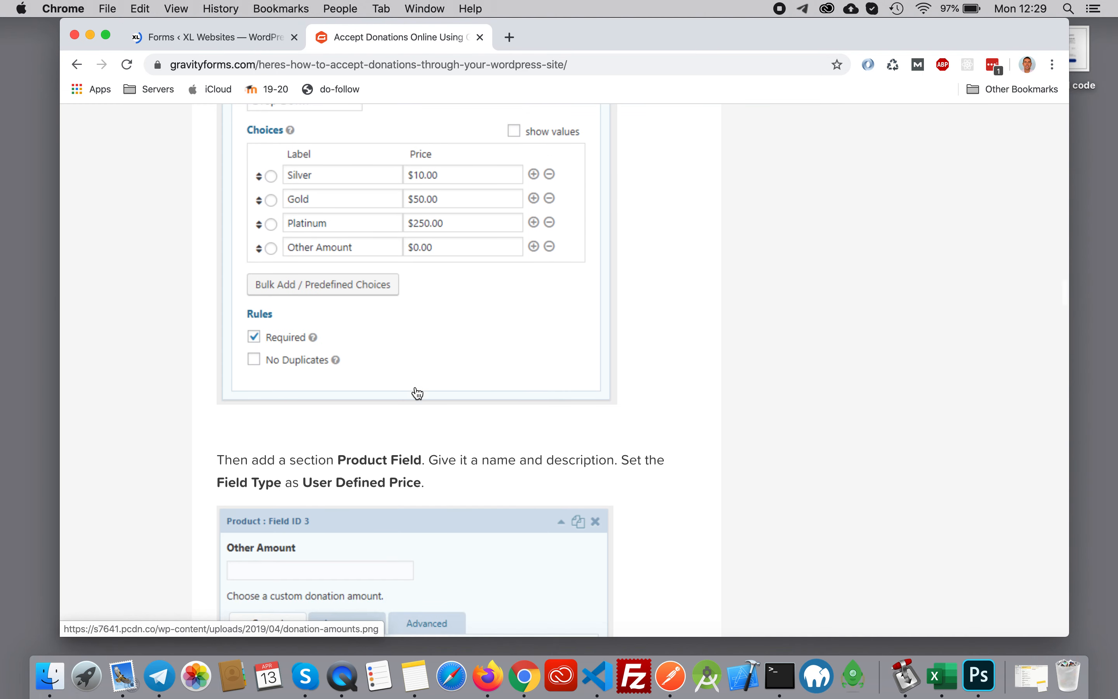
scroll(520, 393, down, 4)
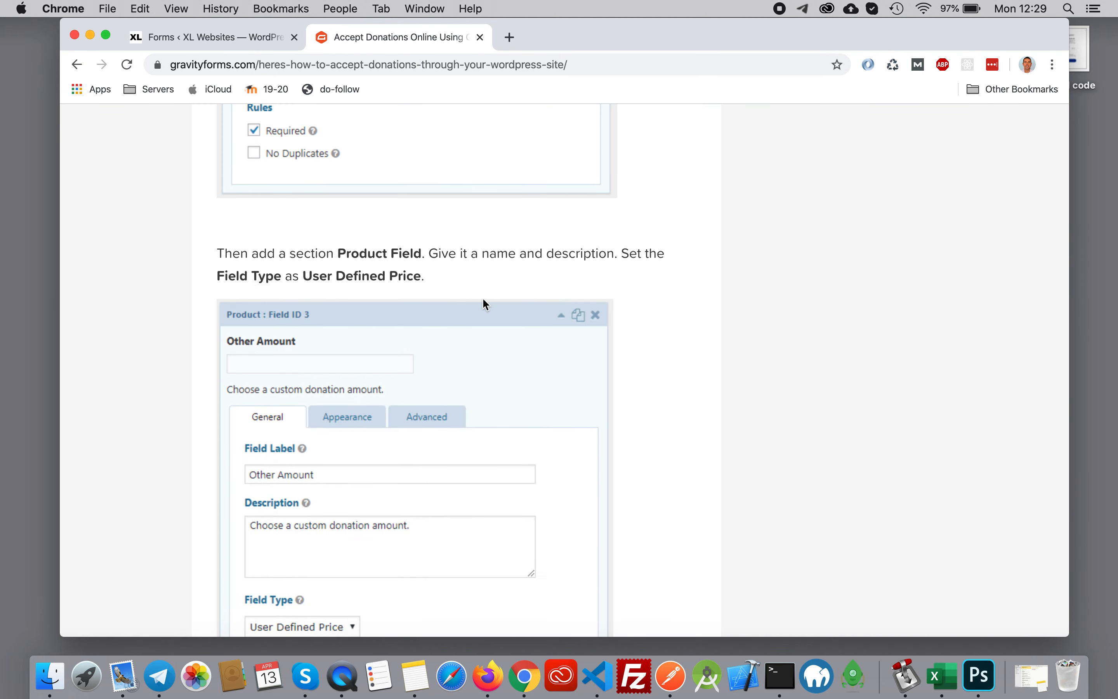
scroll(678, 380, down, 5)
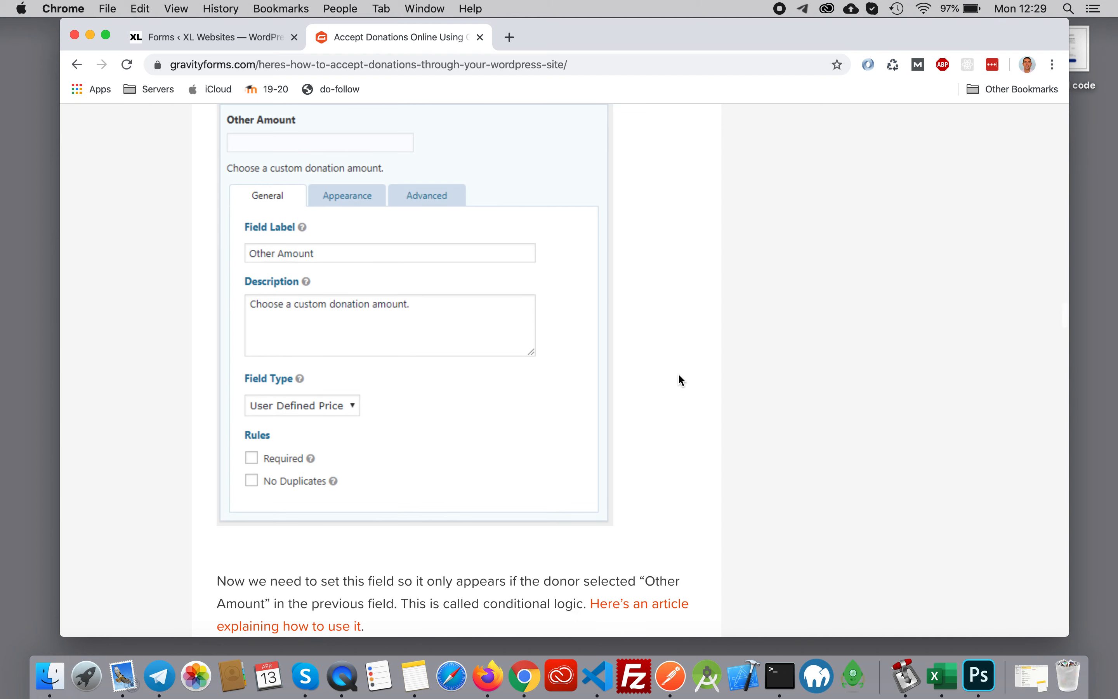
scroll(590, 334, up, 4)
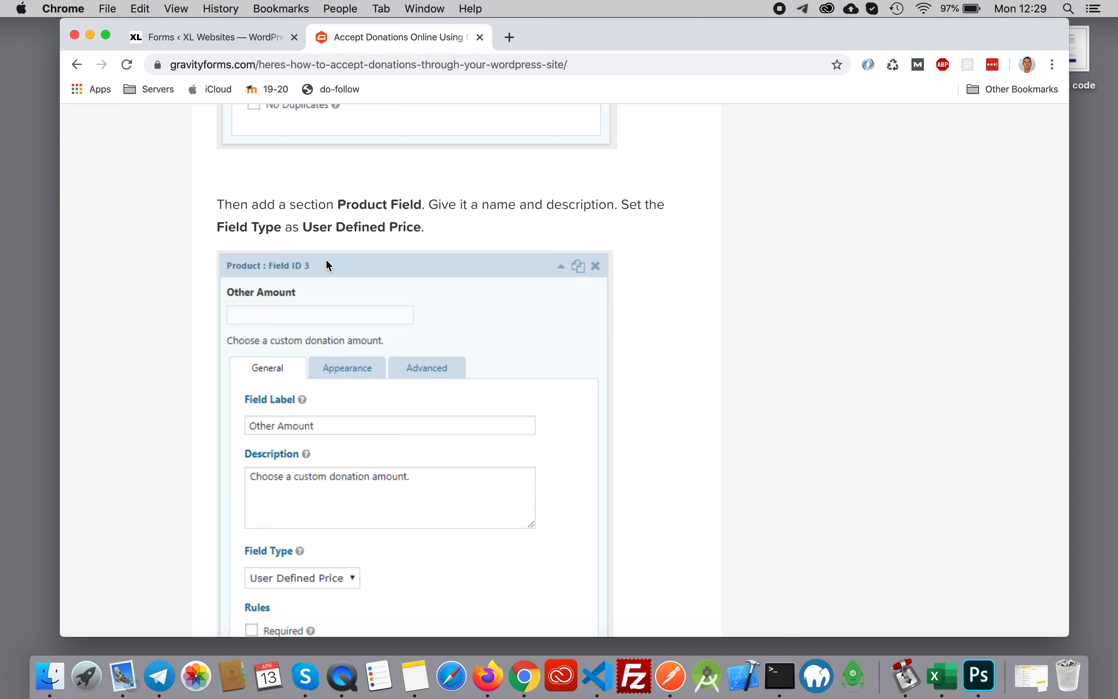
scroll(507, 346, down, 2)
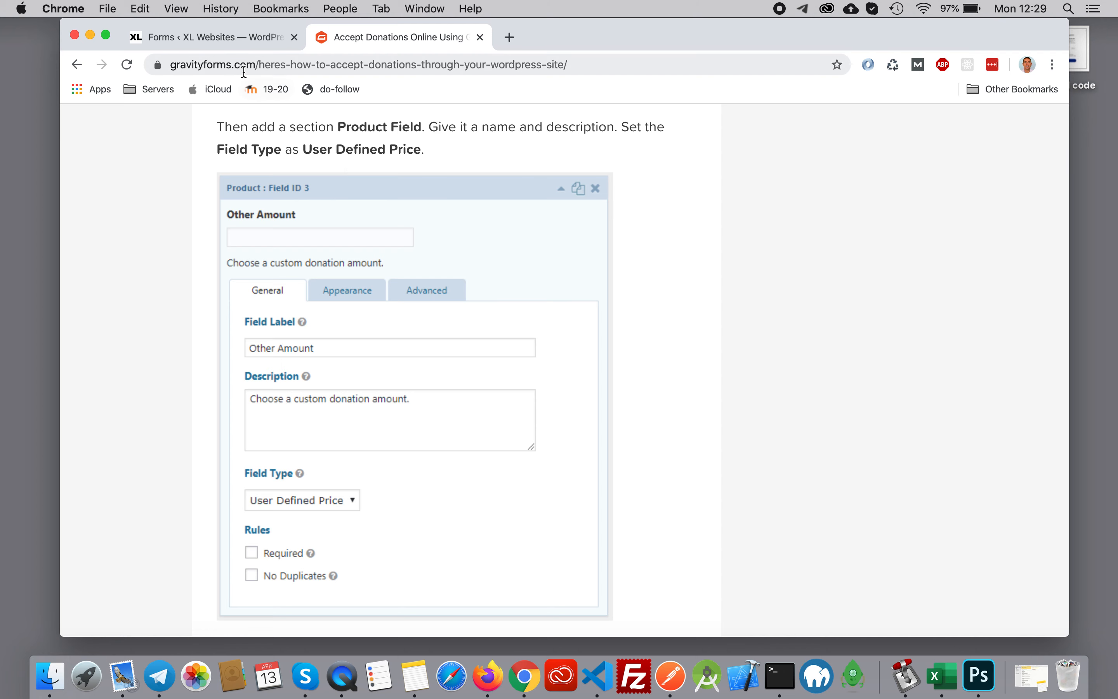
scroll(493, 200, up, 4)
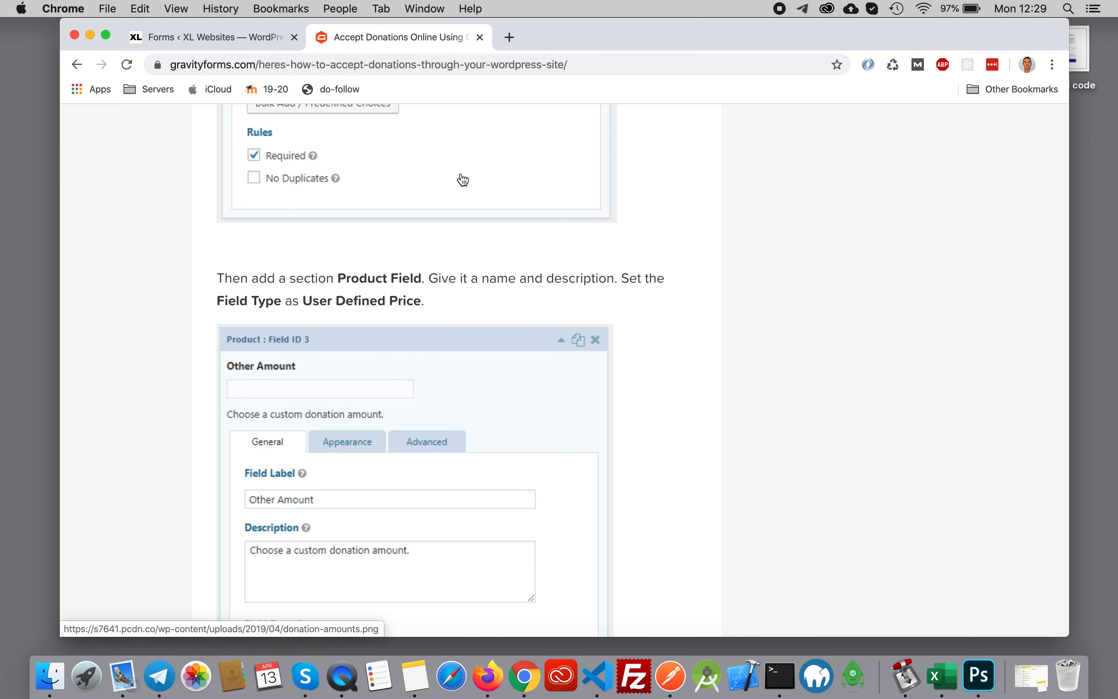
scroll(474, 268, down, 10)
scroll(474, 269, down, 8)
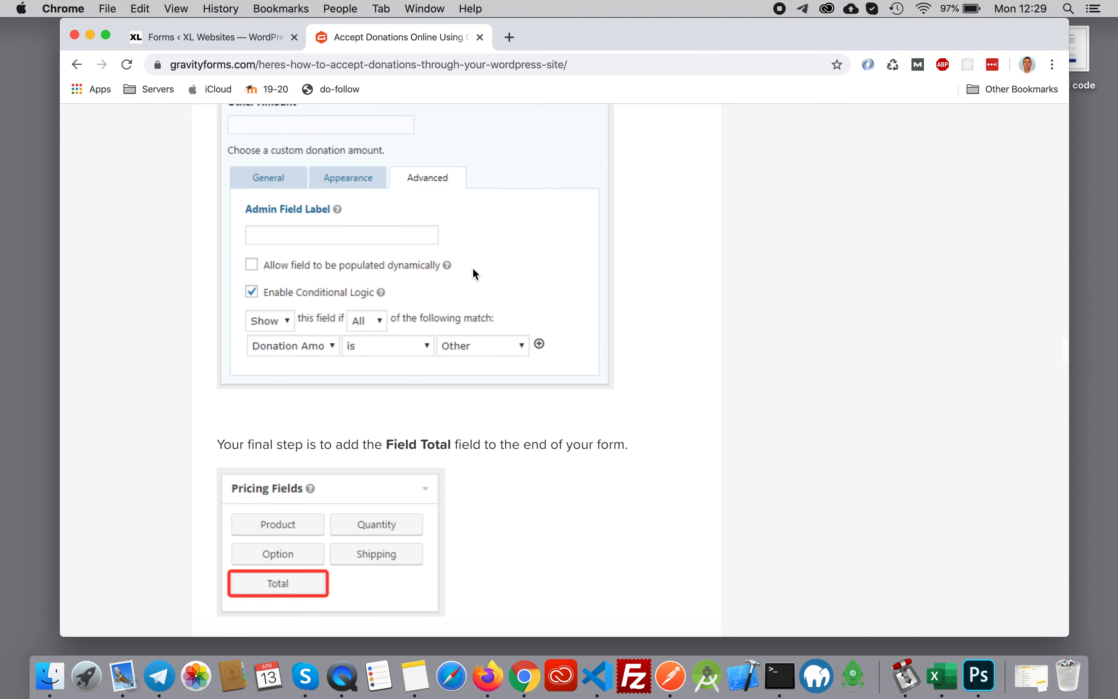
scroll(472, 268, up, 14)
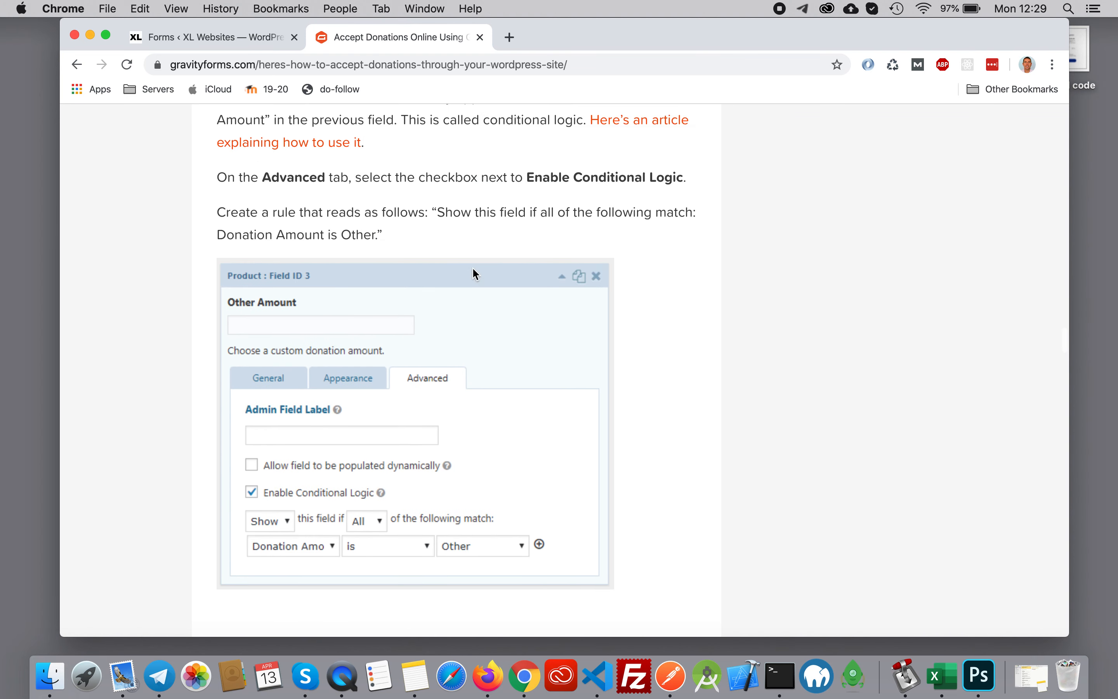
scroll(427, 268, up, 6)
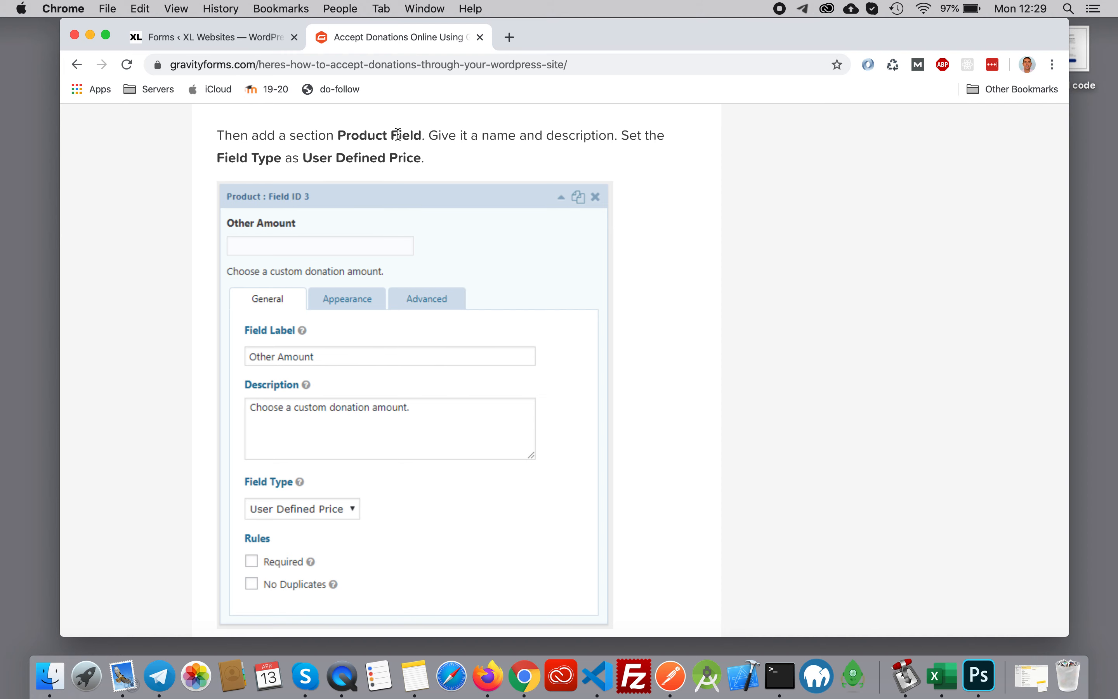
- Add a second Product pricing field below the "Donation amount" field and open its settings
click(200, 38)
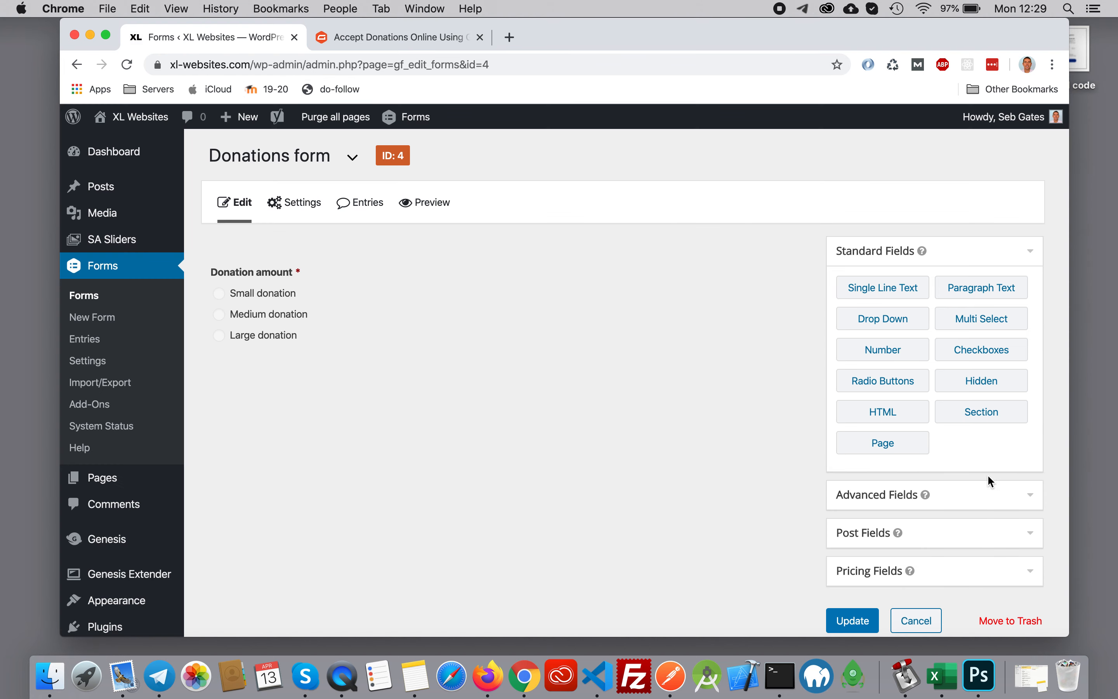
scroll(975, 461, down, 3)
click(953, 485)
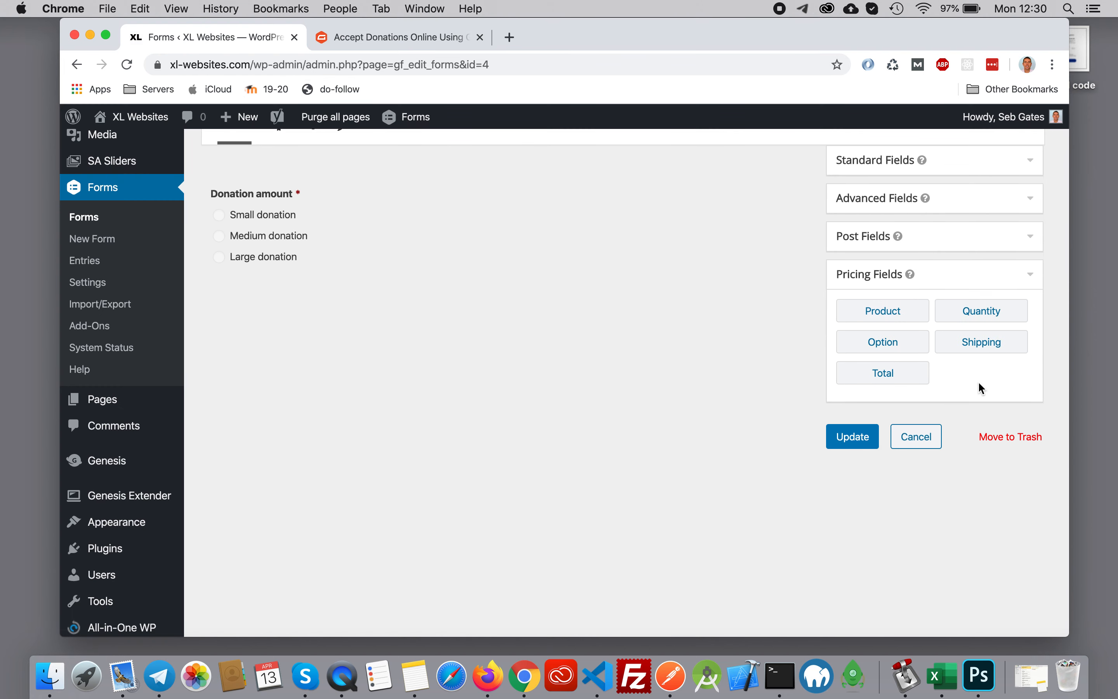
drag(899, 314, 344, 328)
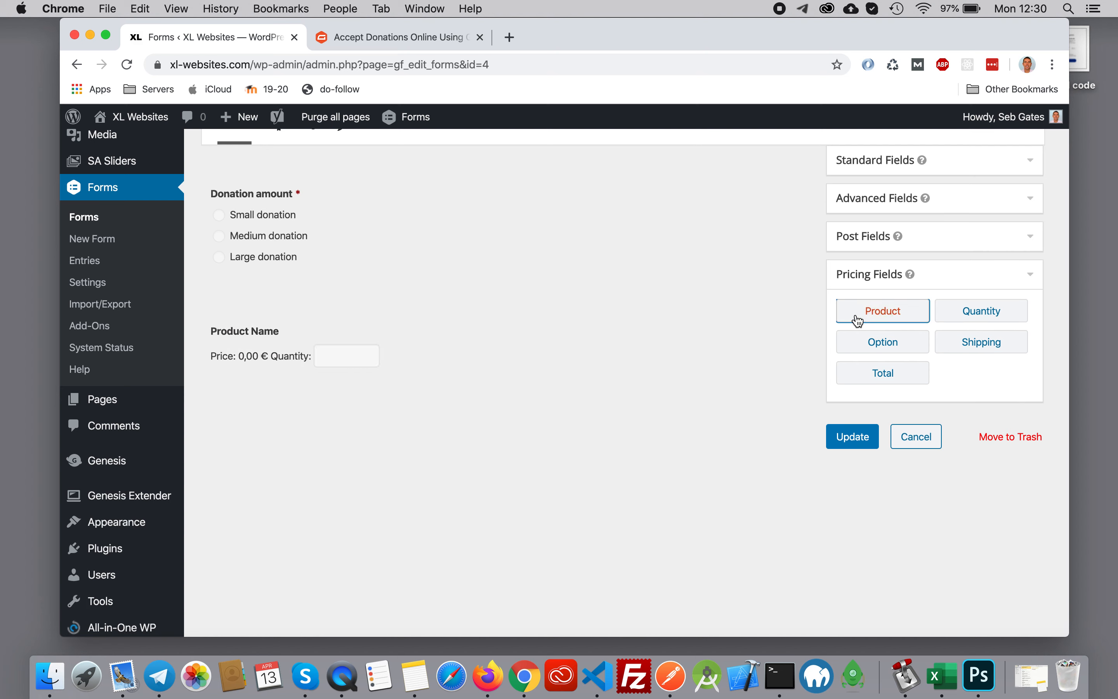
click(541, 303)
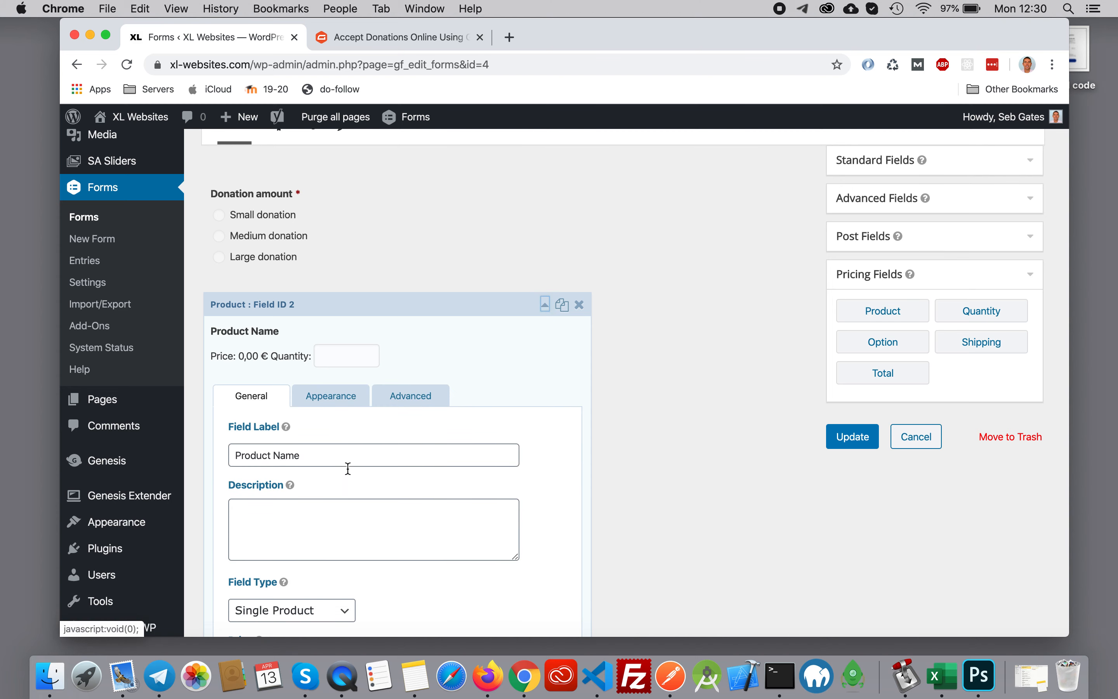
drag(337, 455, 210, 461)
click(193, 444)
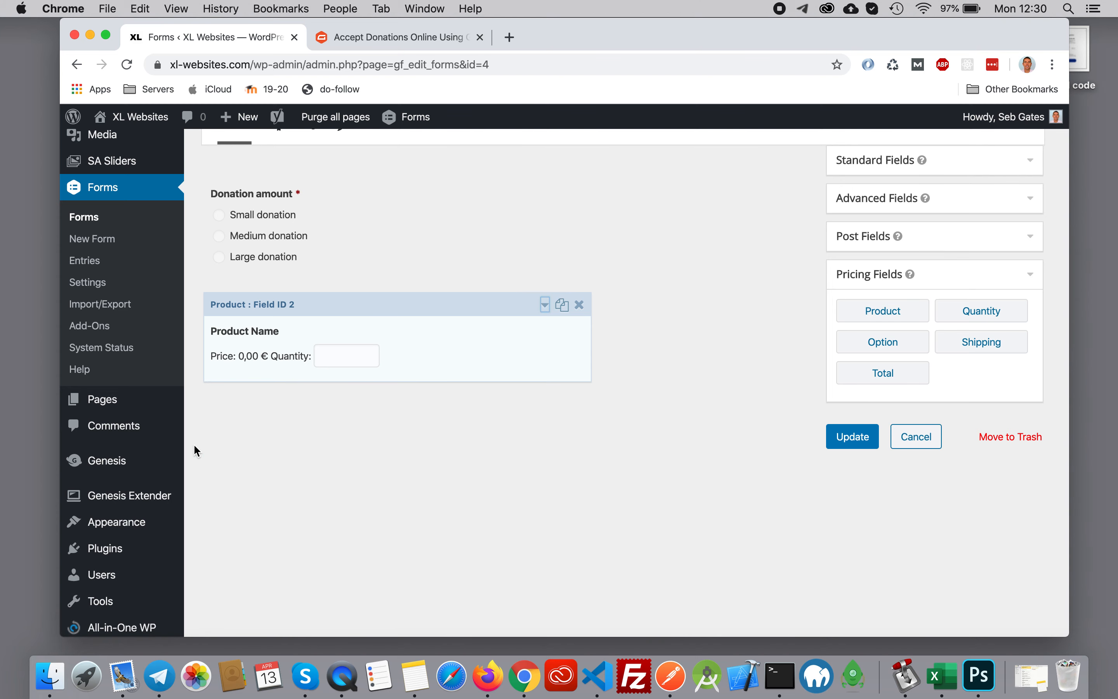
scroll(193, 444, down, 5)
scroll(277, 444, up, 5)
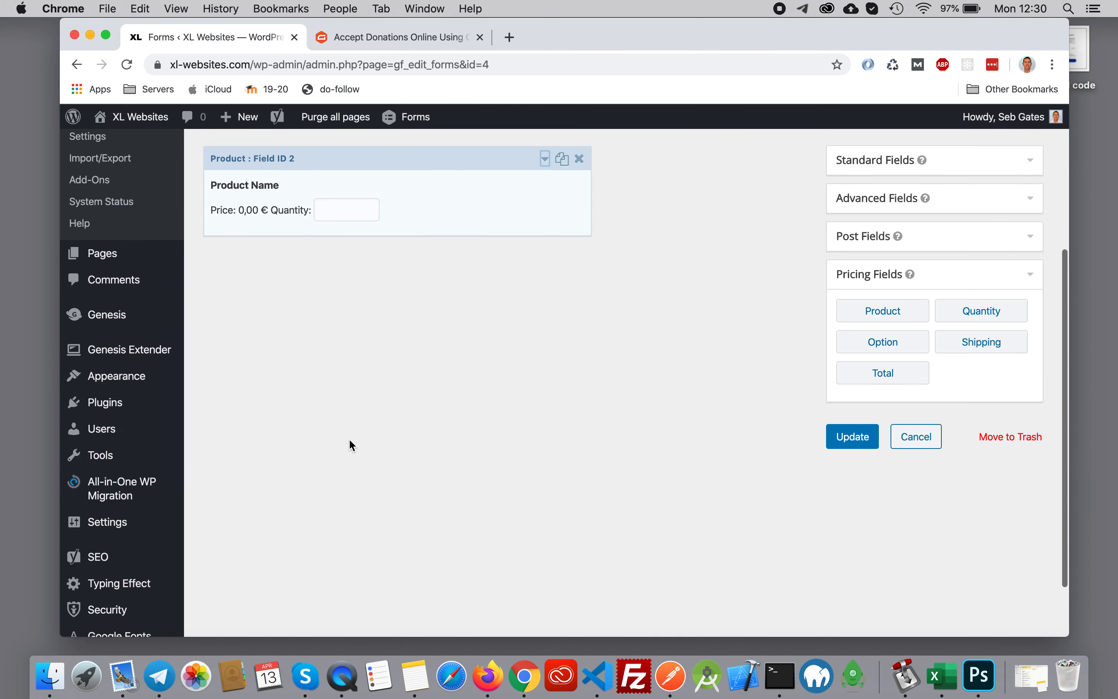
click(545, 305)
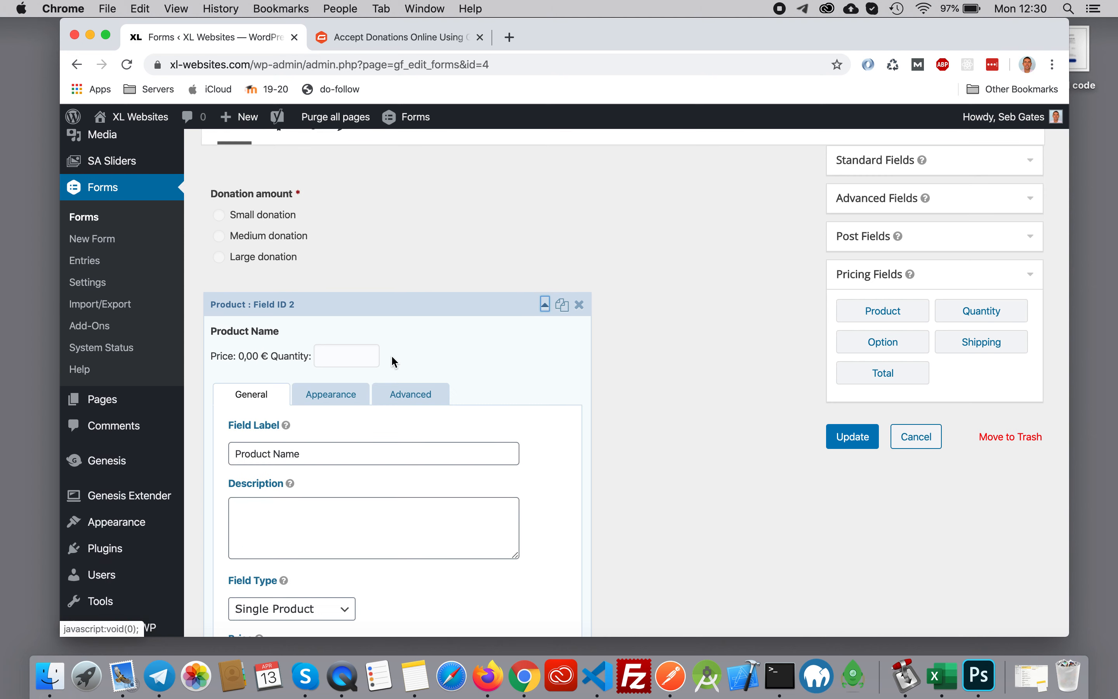
- Set the second product field's label to "Add your own price"
drag(307, 452, 243, 448)
click(334, 454)
drag(334, 454, 229, 456)
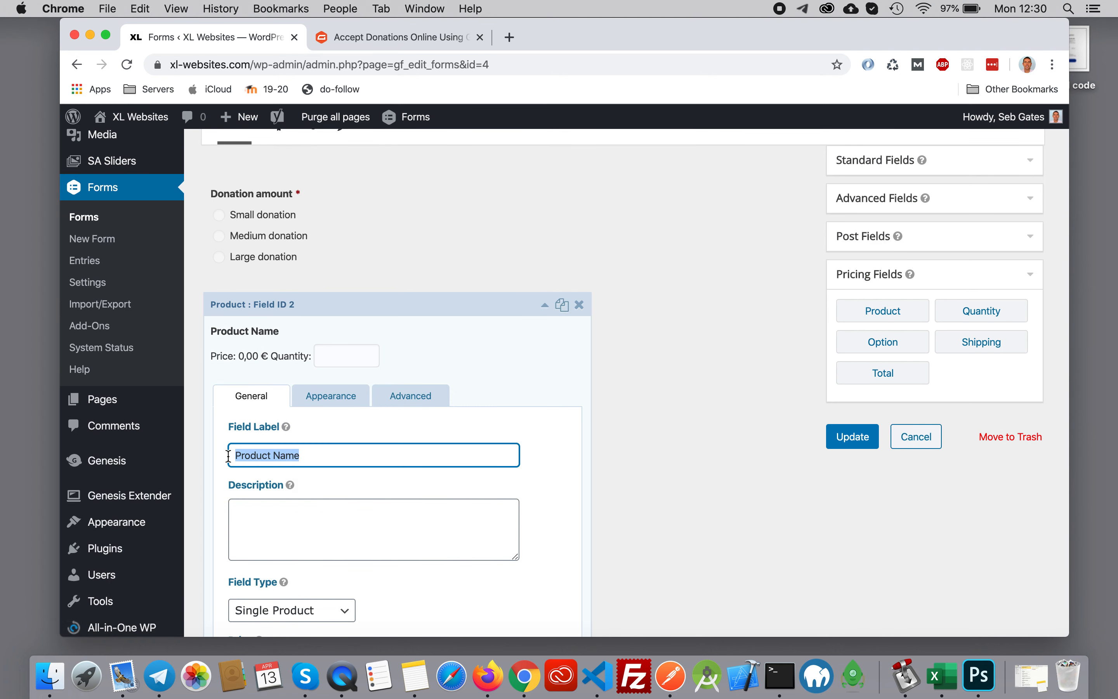
text(Add yo)
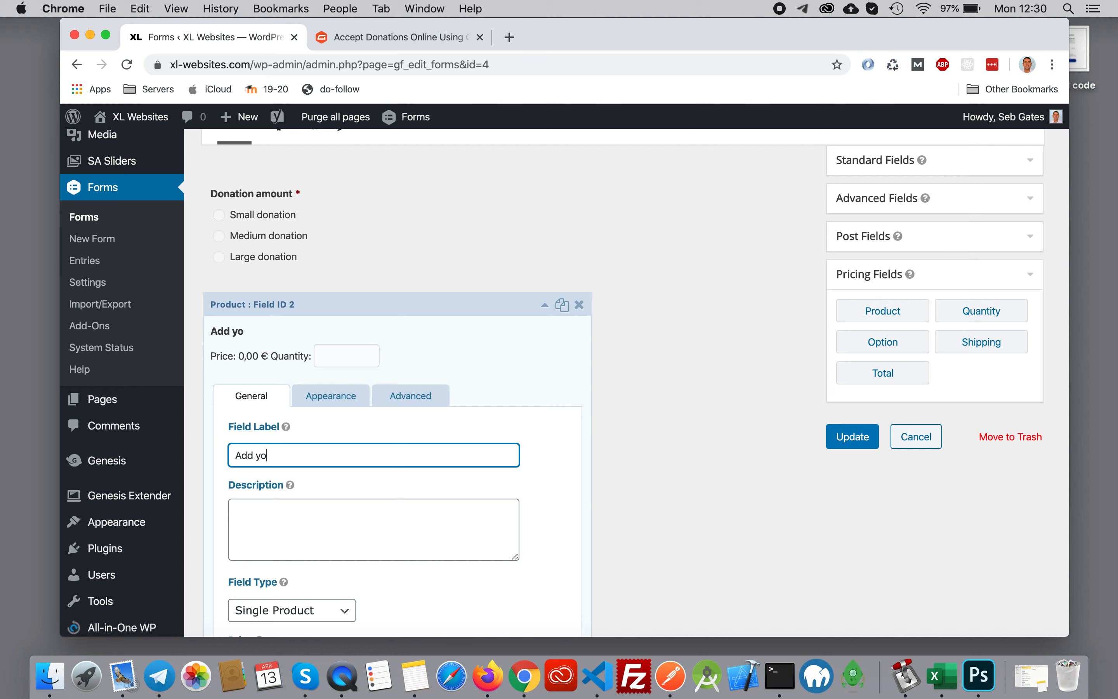
text(ur own price)
- Check the article's field type for the custom amount and set the second product field to User Defined Price
click(353, 36)
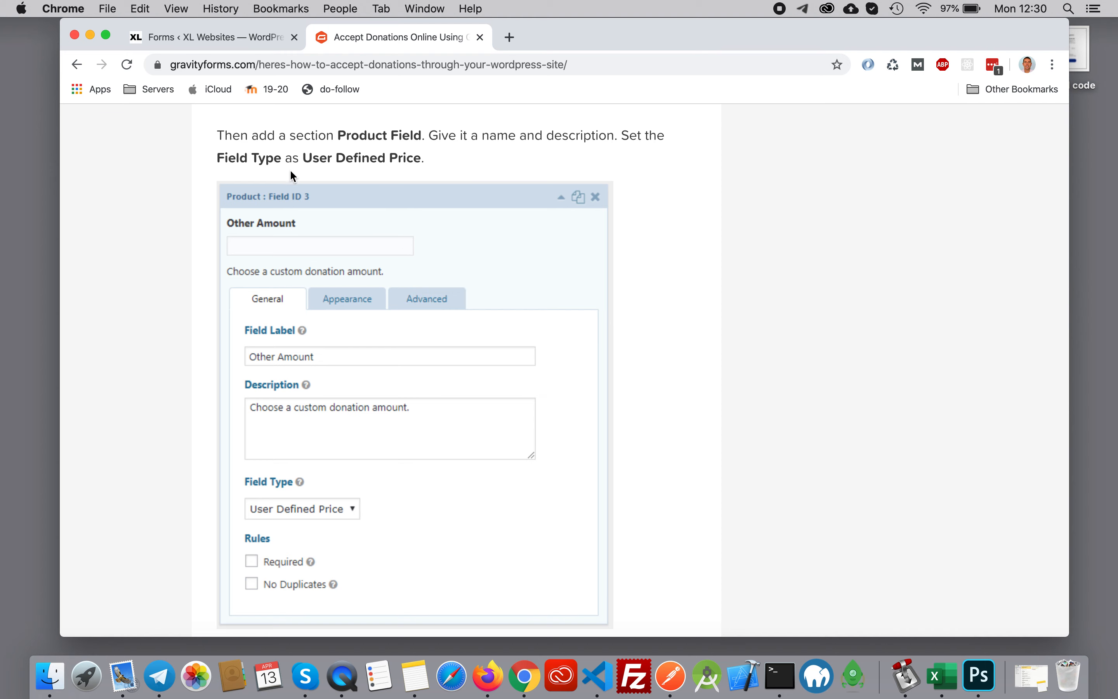
click(197, 39)
scroll(366, 406, down, 4)
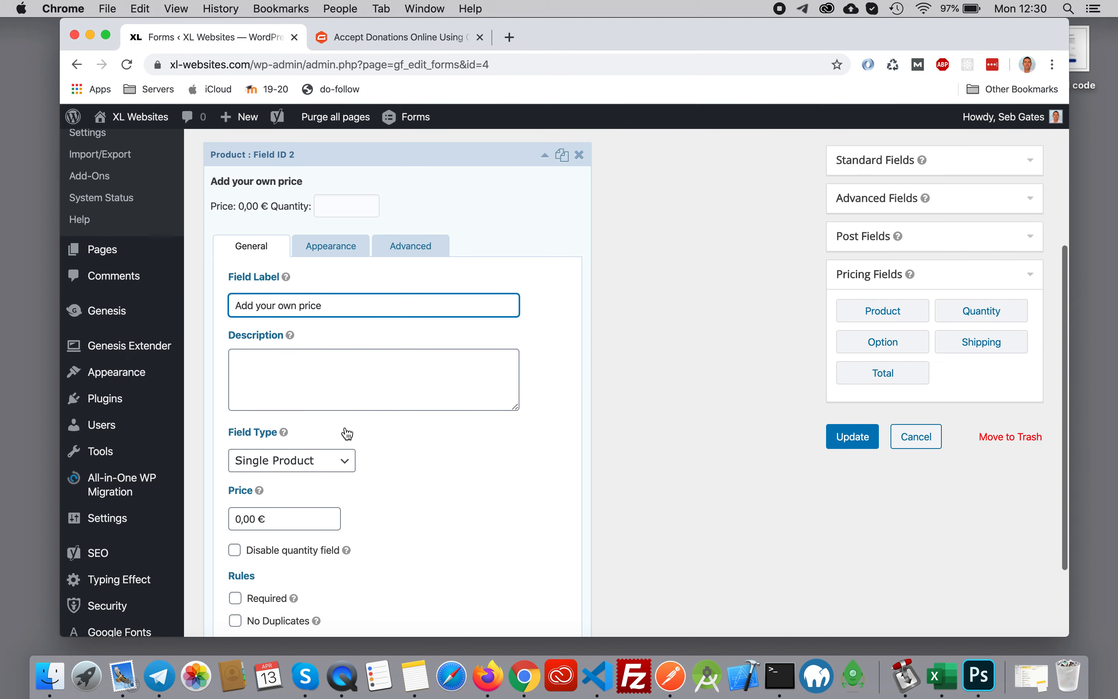
click(343, 459)
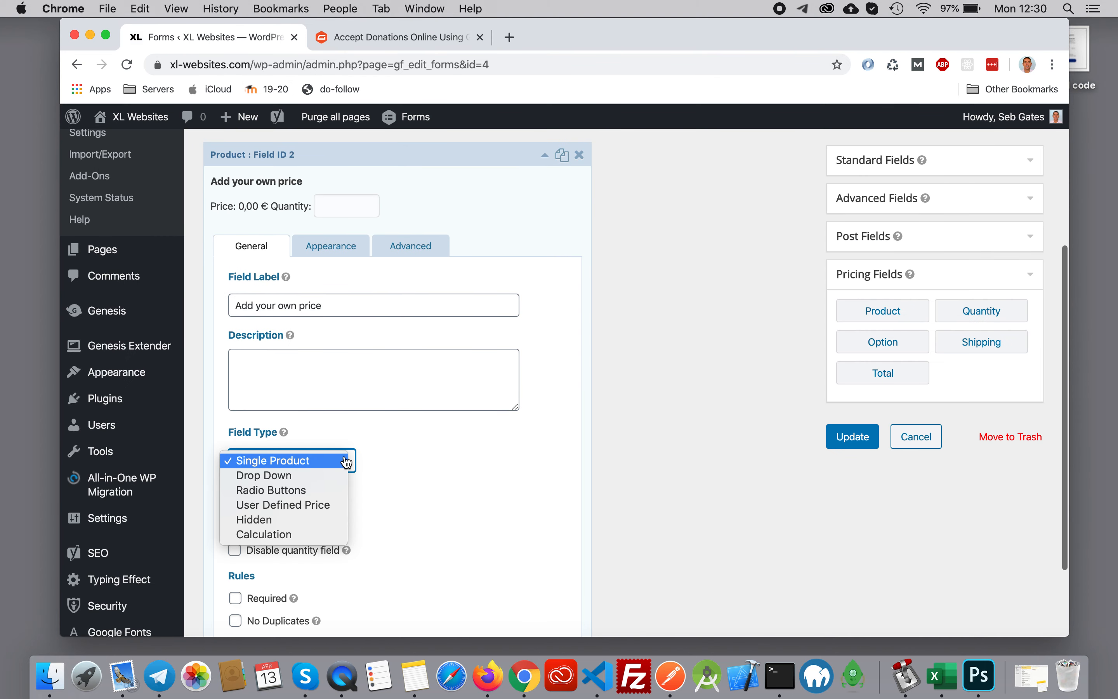
click(313, 505)
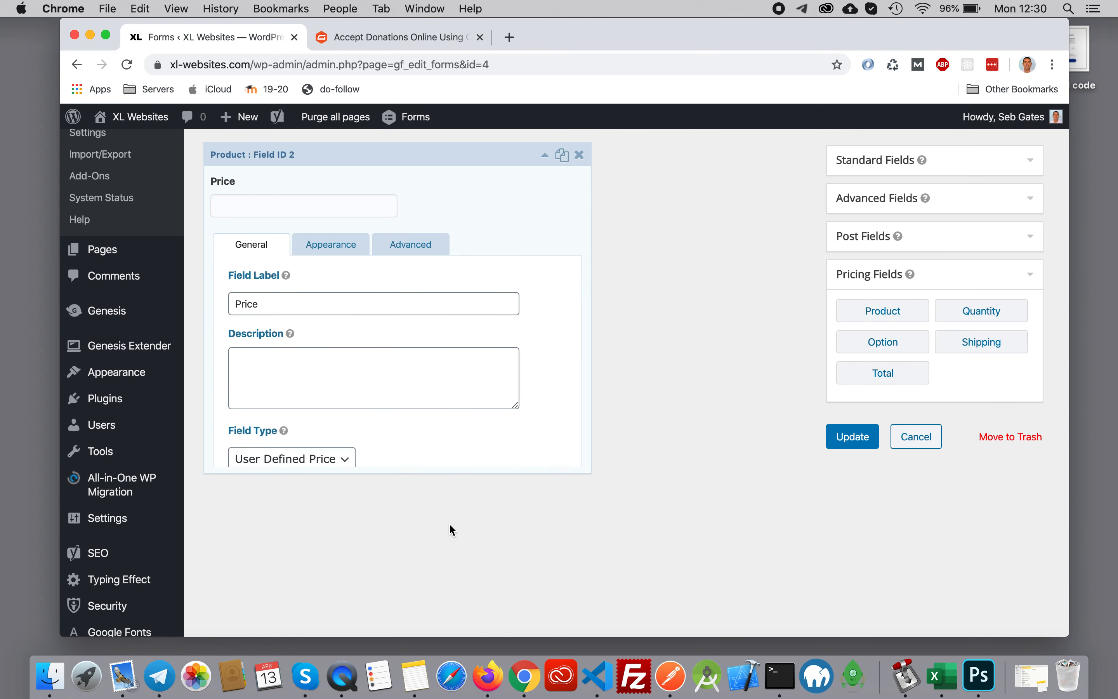
- Read the article's instructions for showing the custom-amount field only through conditional logic
click(396, 39)
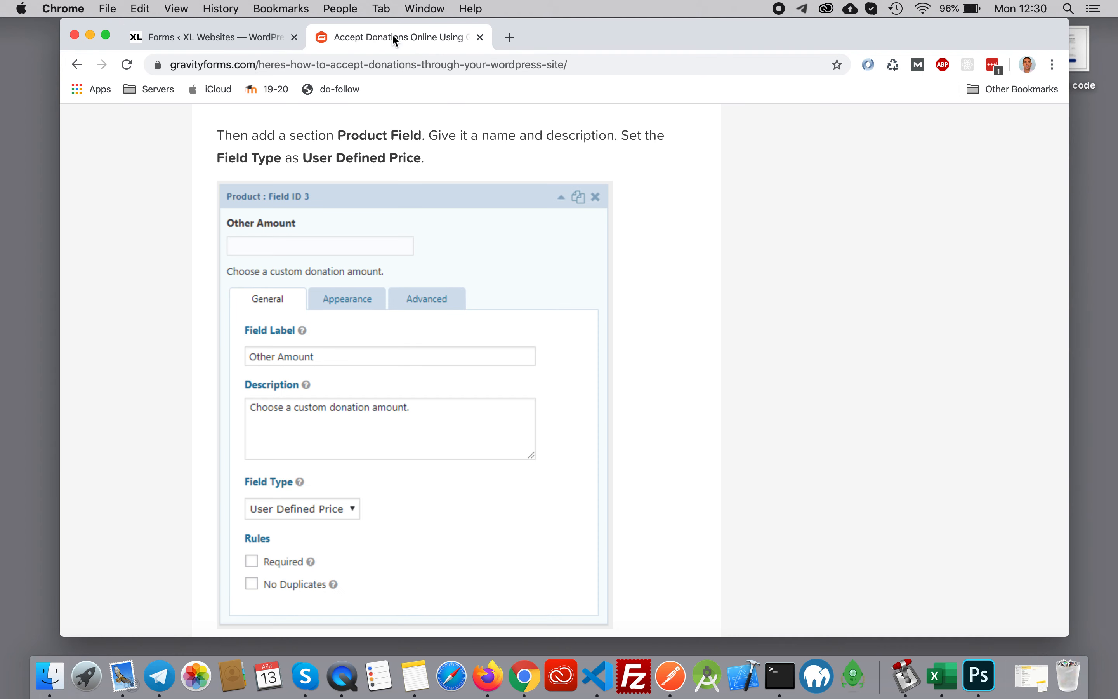
scroll(596, 412, down, 10)
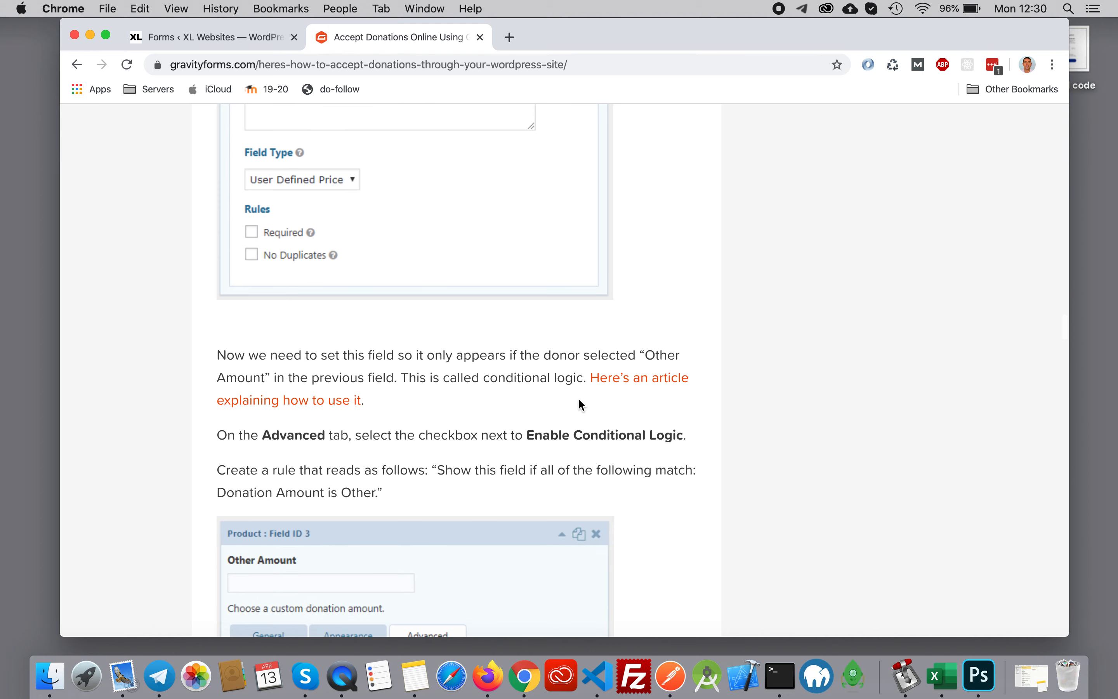
scroll(787, 402, down, 4)
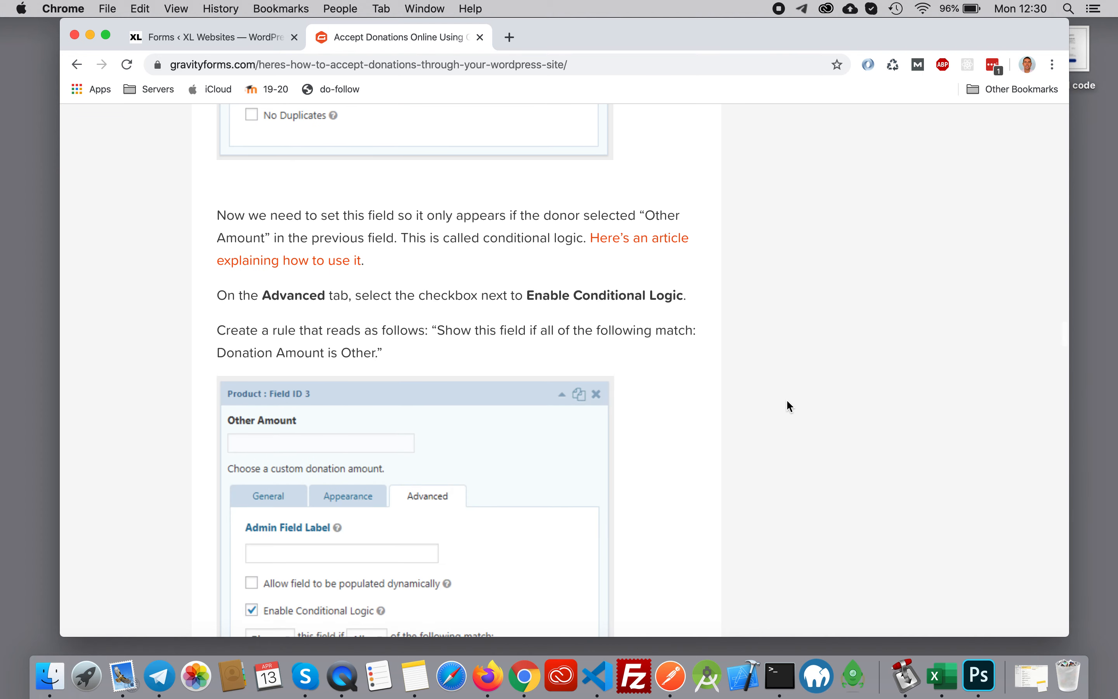
scroll(696, 365, down, 5)
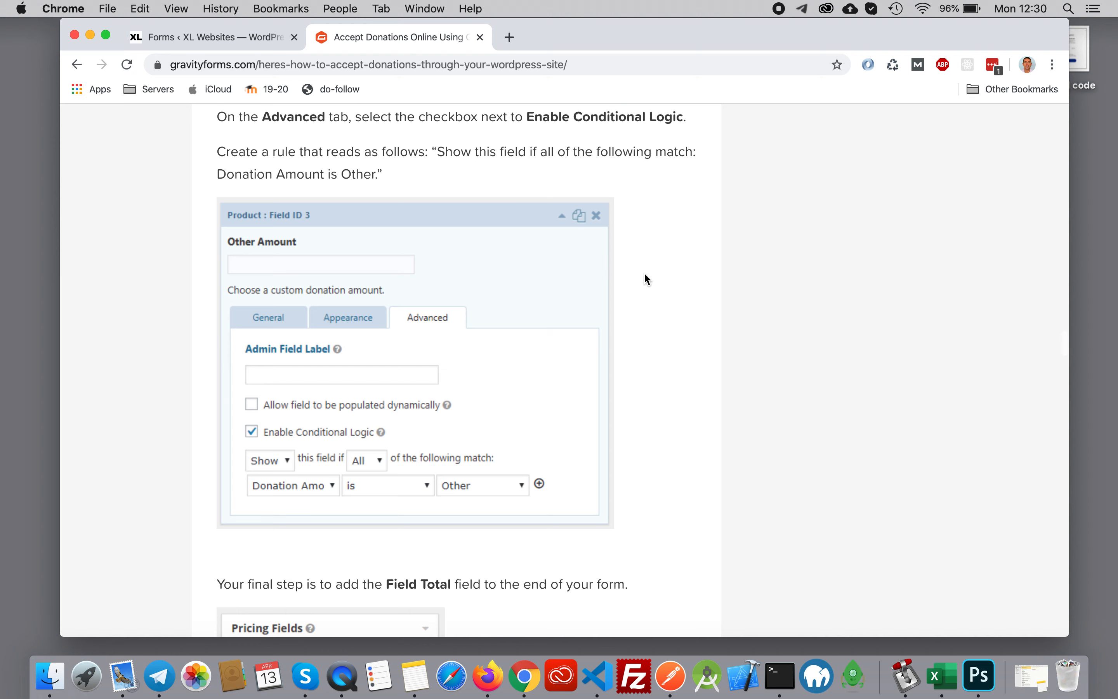
- Check the article's example choices for the donation amount field and save the Donations form
scroll(644, 279, up, 2)
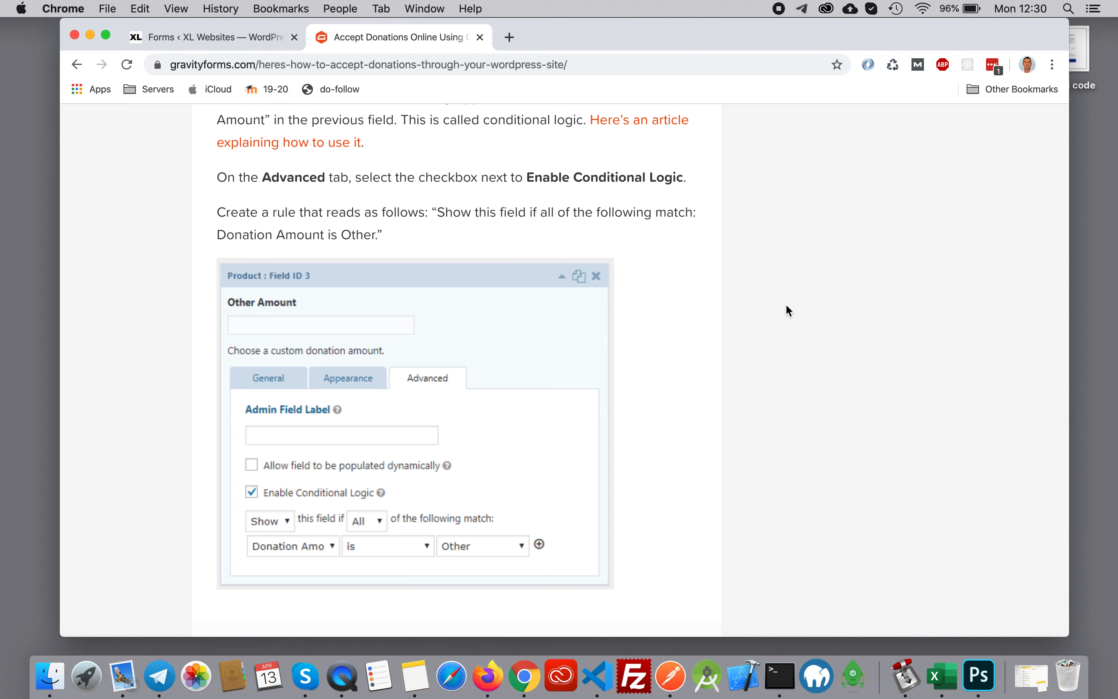
scroll(664, 409, up, 20)
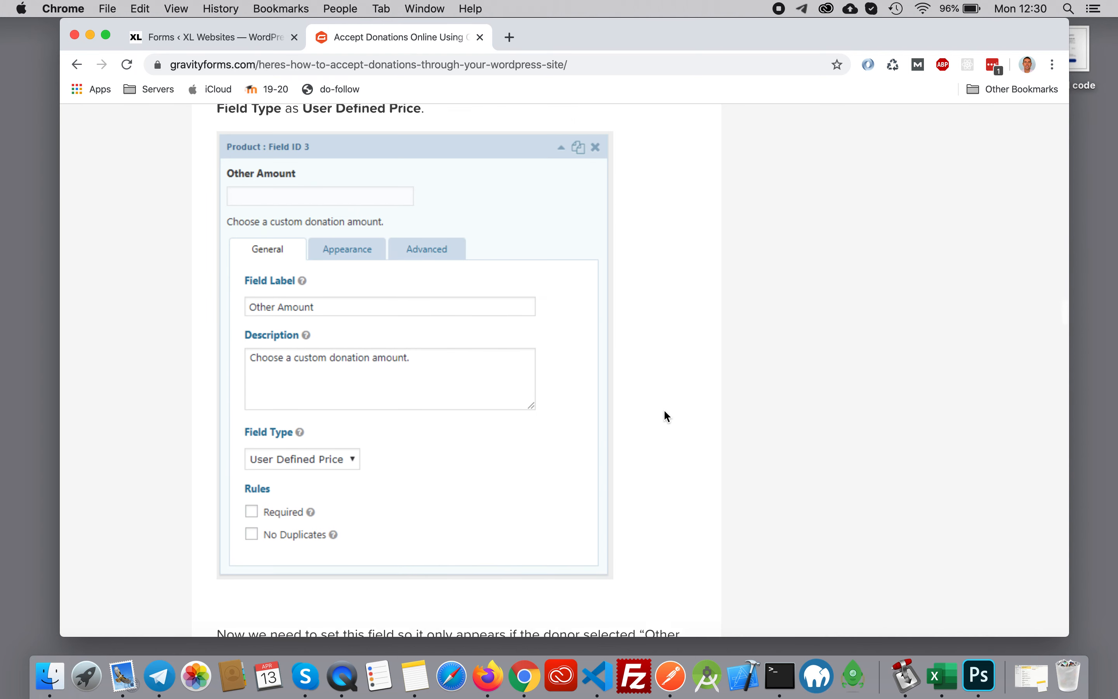
scroll(664, 409, down, 5)
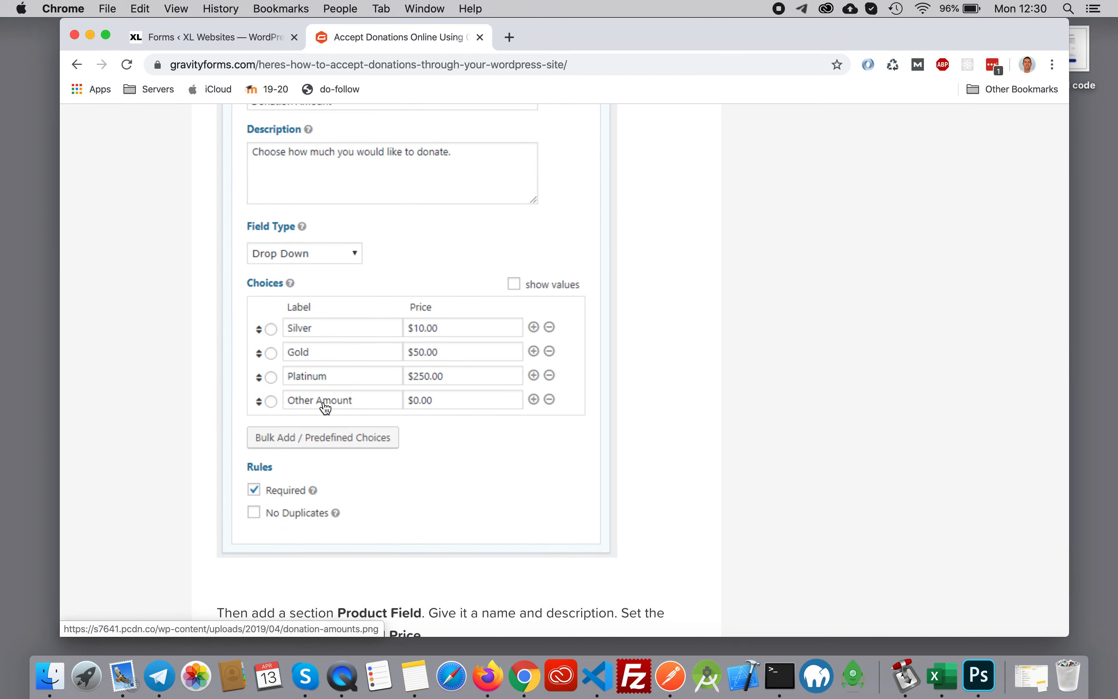
click(217, 37)
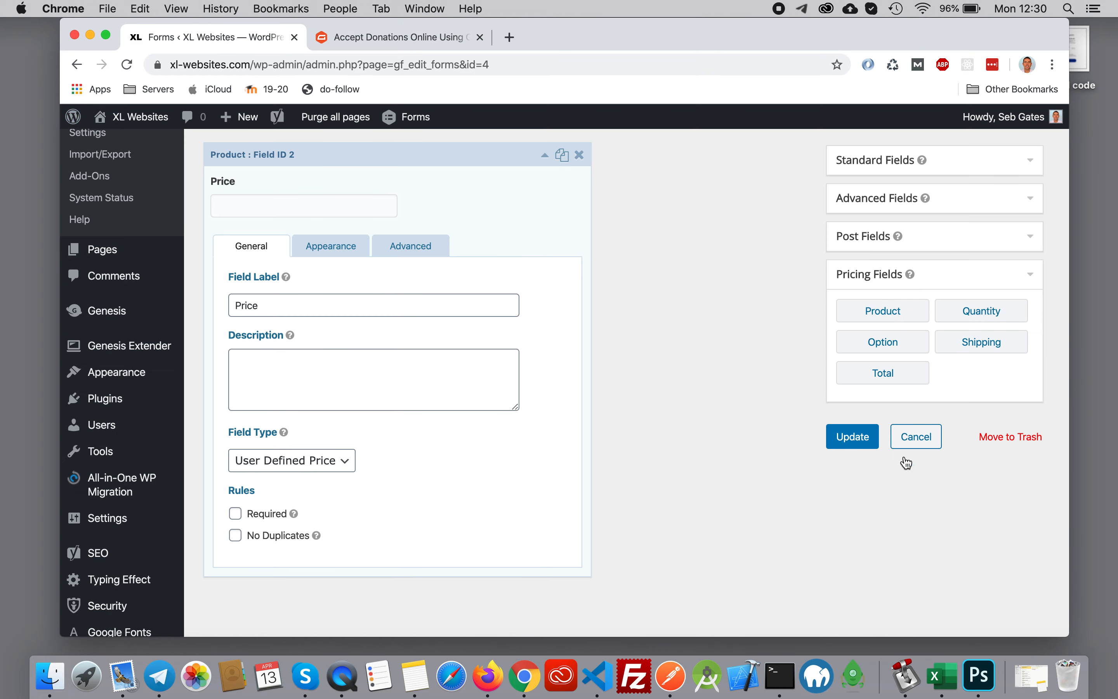
click(843, 439)
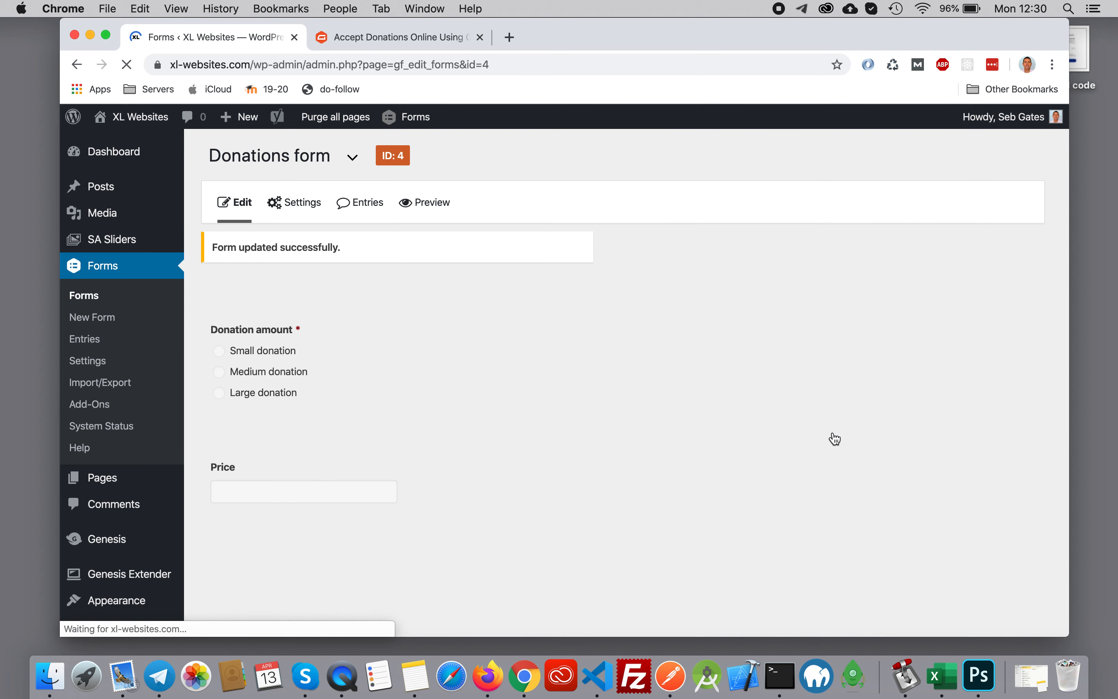
- Add a fourth choice labelled "Other Amount" to the "Donation amount" field and save the form
click(545, 304)
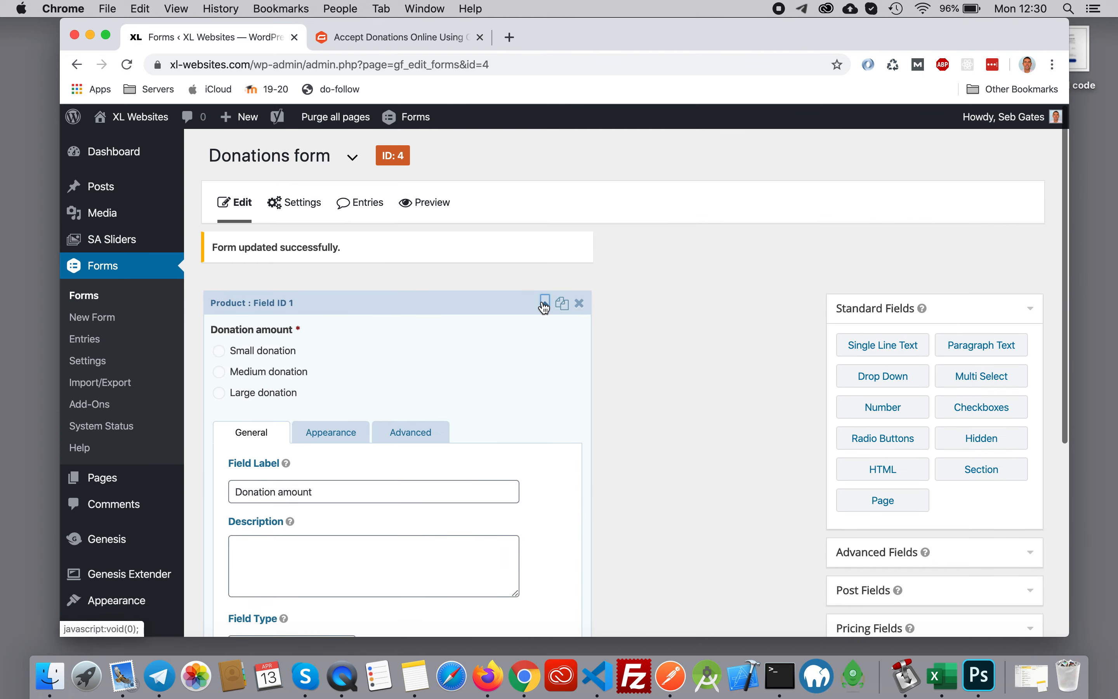
scroll(471, 496, down, 5)
scroll(473, 496, down, 2)
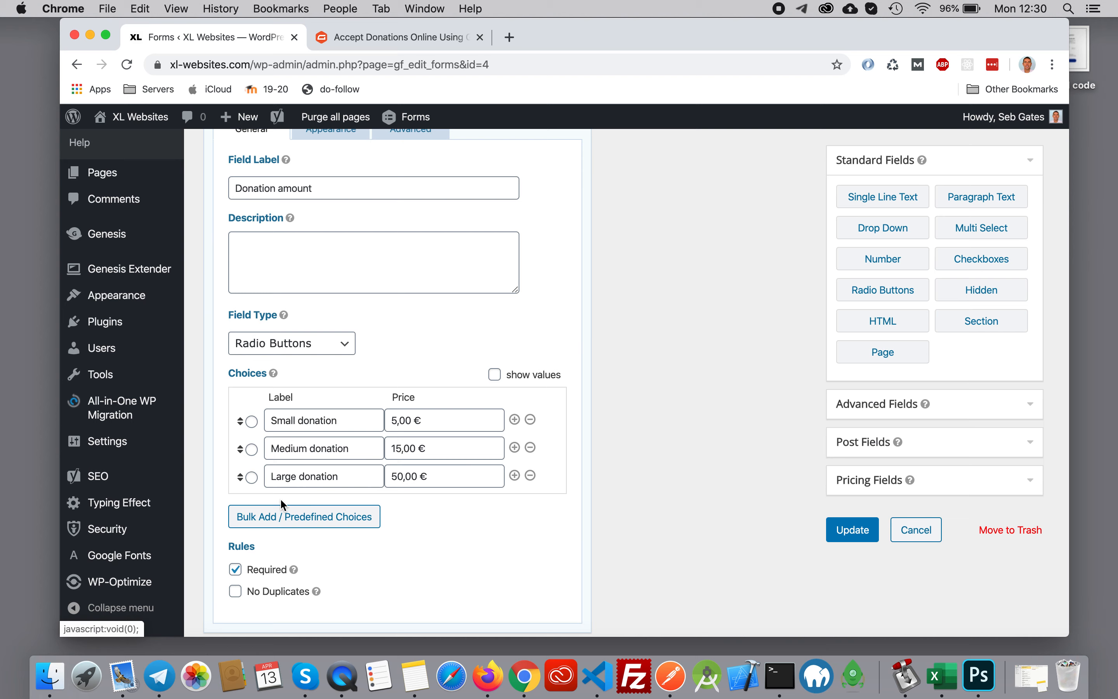
scroll(517, 479, down, 2)
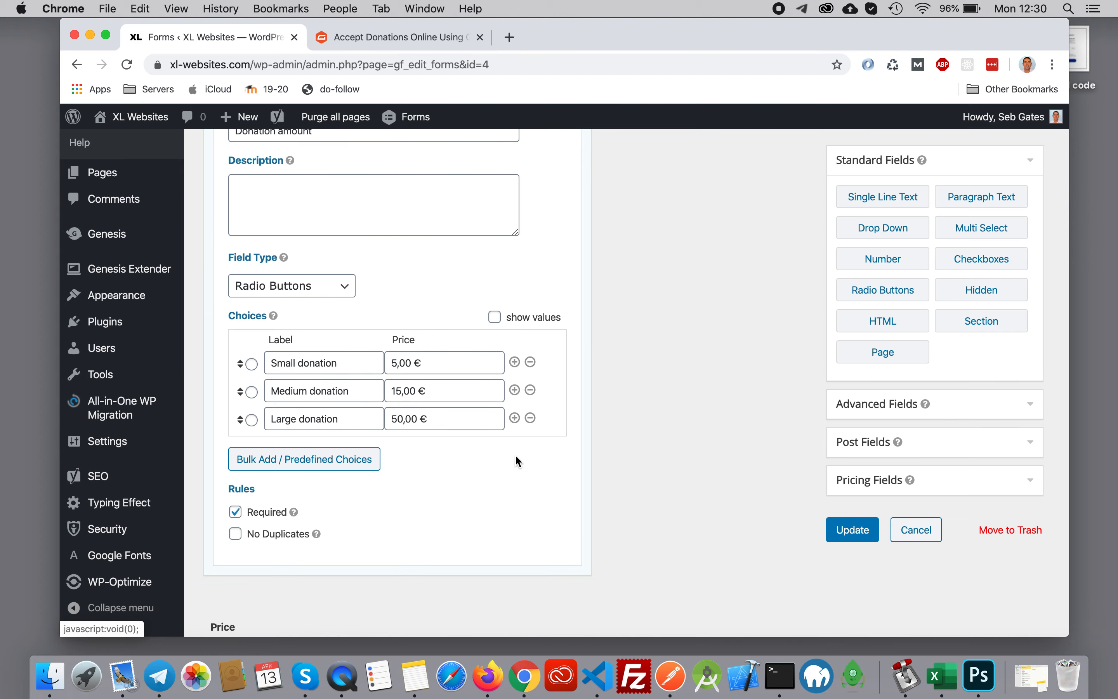
click(515, 418)
click(333, 452)
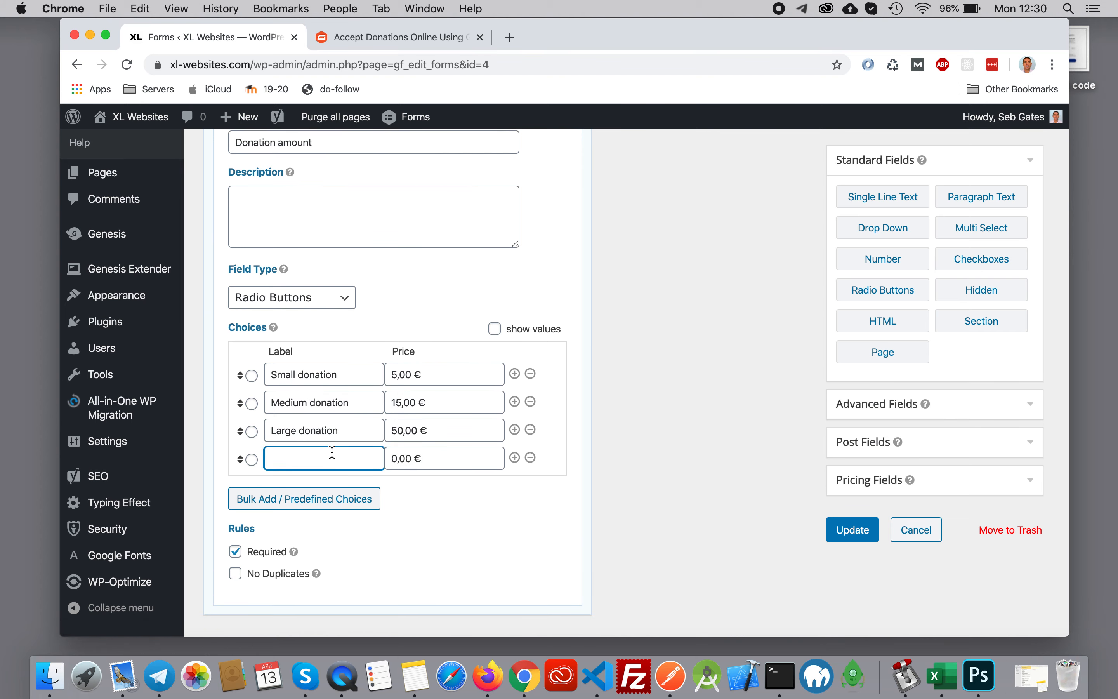
text(Outher Amount)
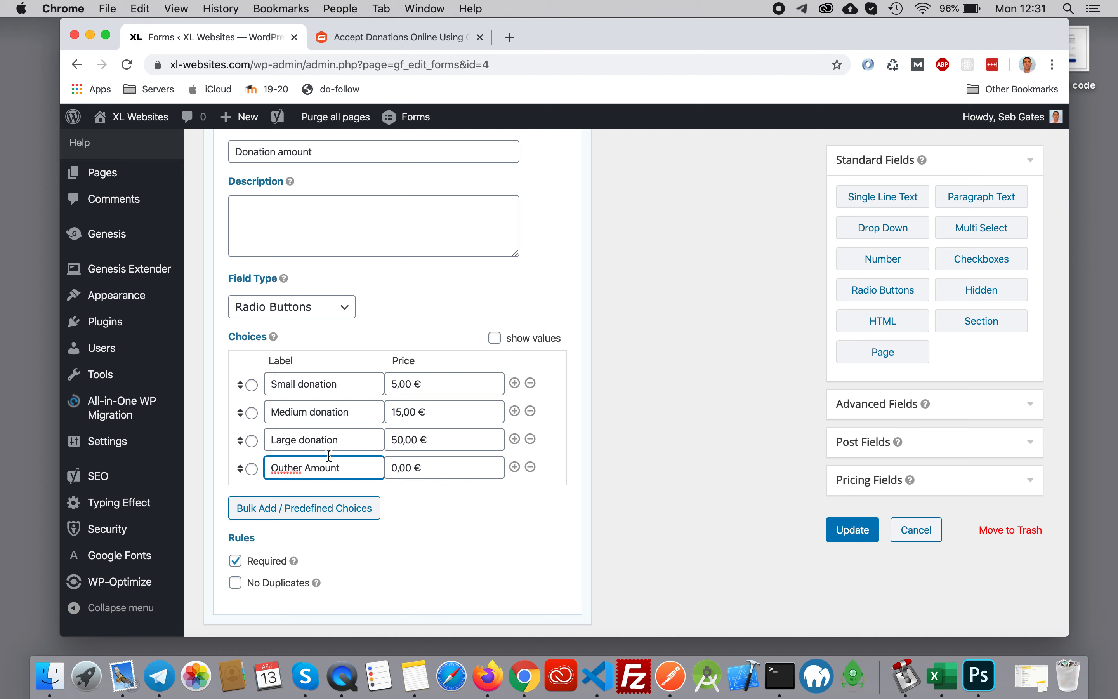
right_click(287, 470)
click(319, 354)
click(835, 528)
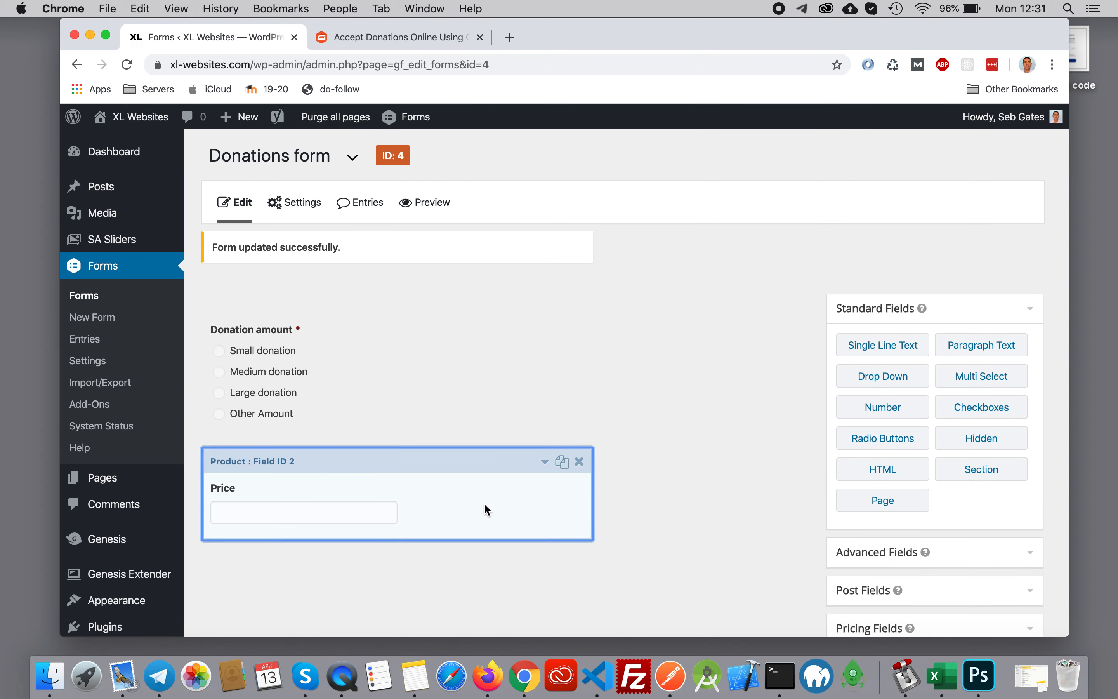
- Enable conditional logic on the Price field so it shows if all match "Donation amount is Other Amount", and save the form
click(484, 505)
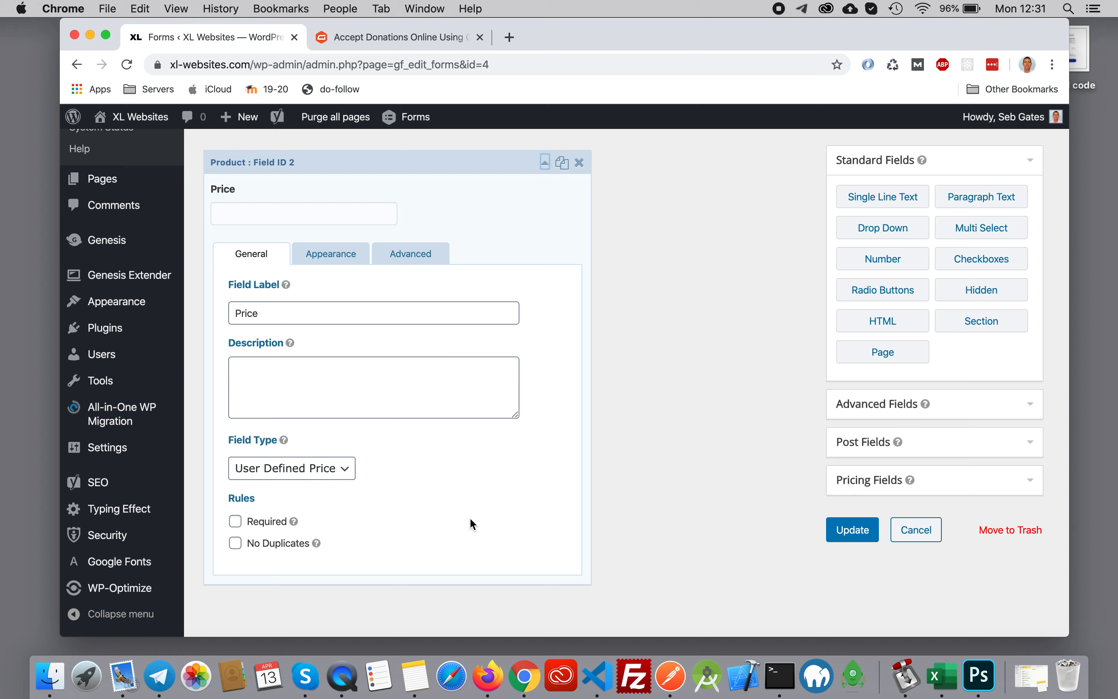
click(411, 254)
scroll(261, 342, down, 2)
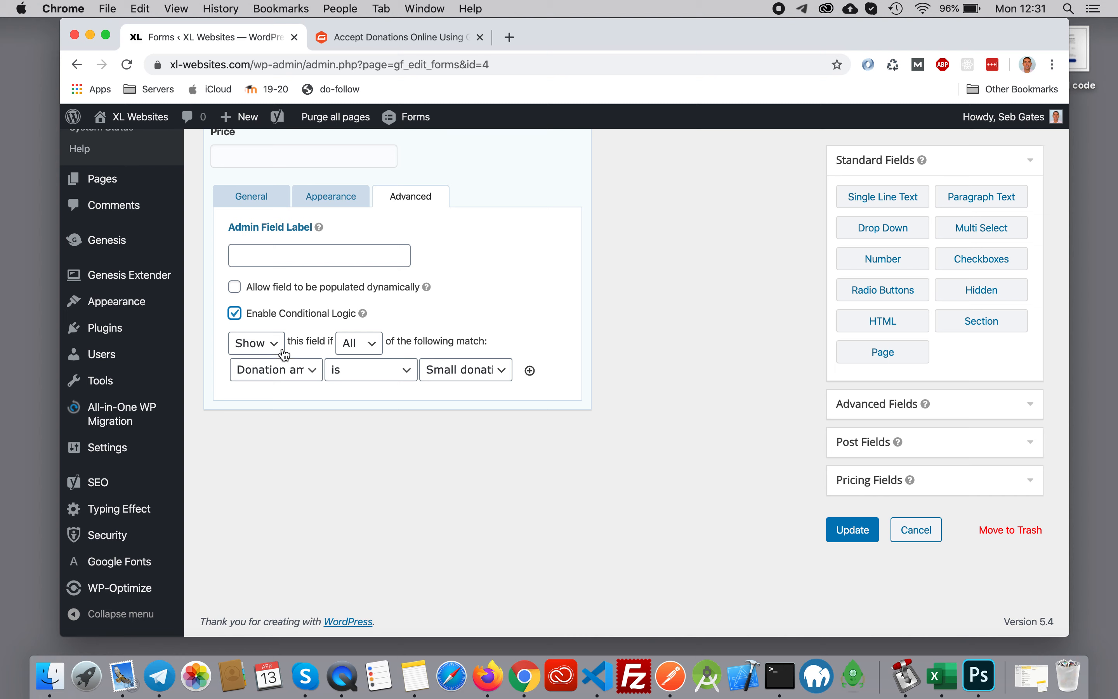
click(312, 377)
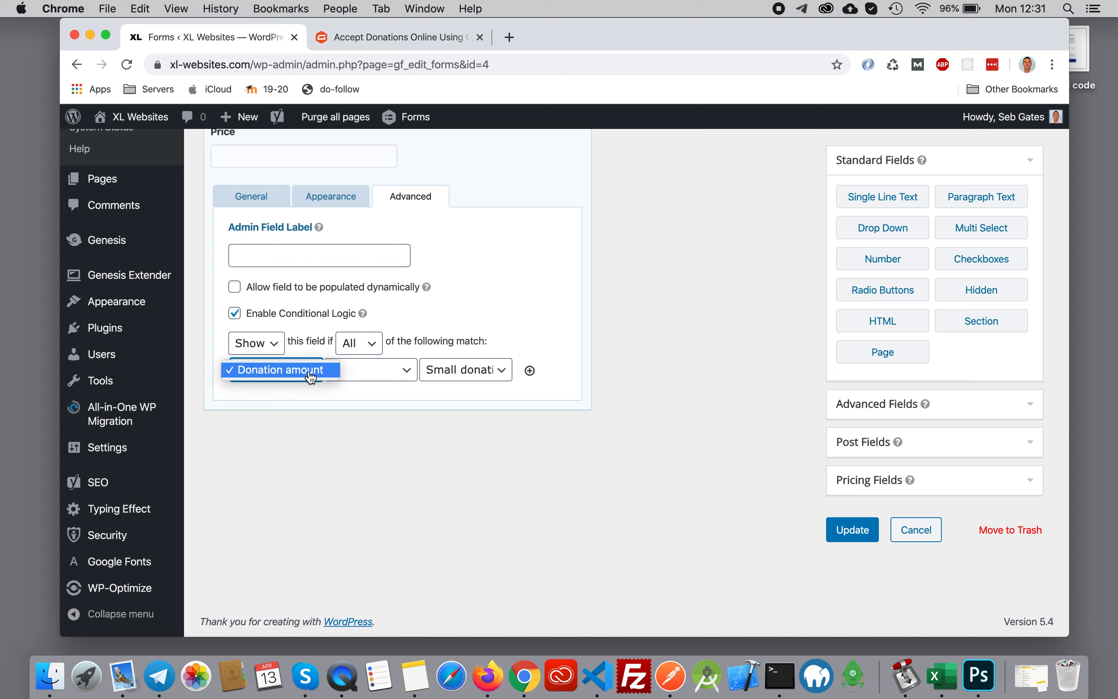
click(408, 380)
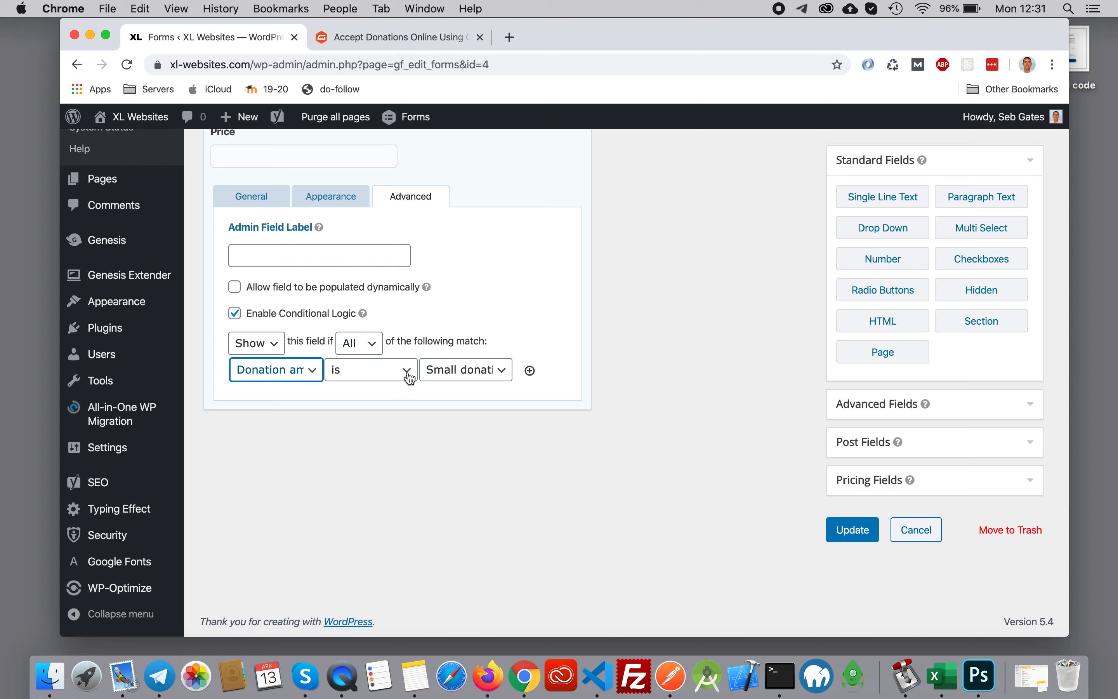
click(468, 376)
click(462, 414)
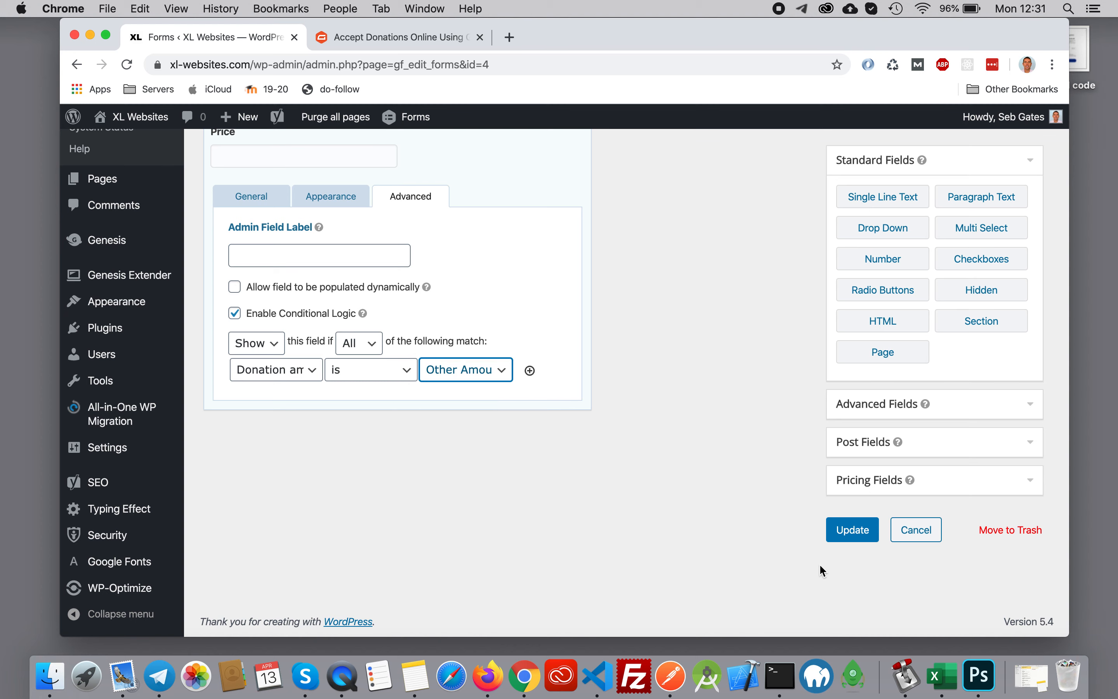
click(850, 536)
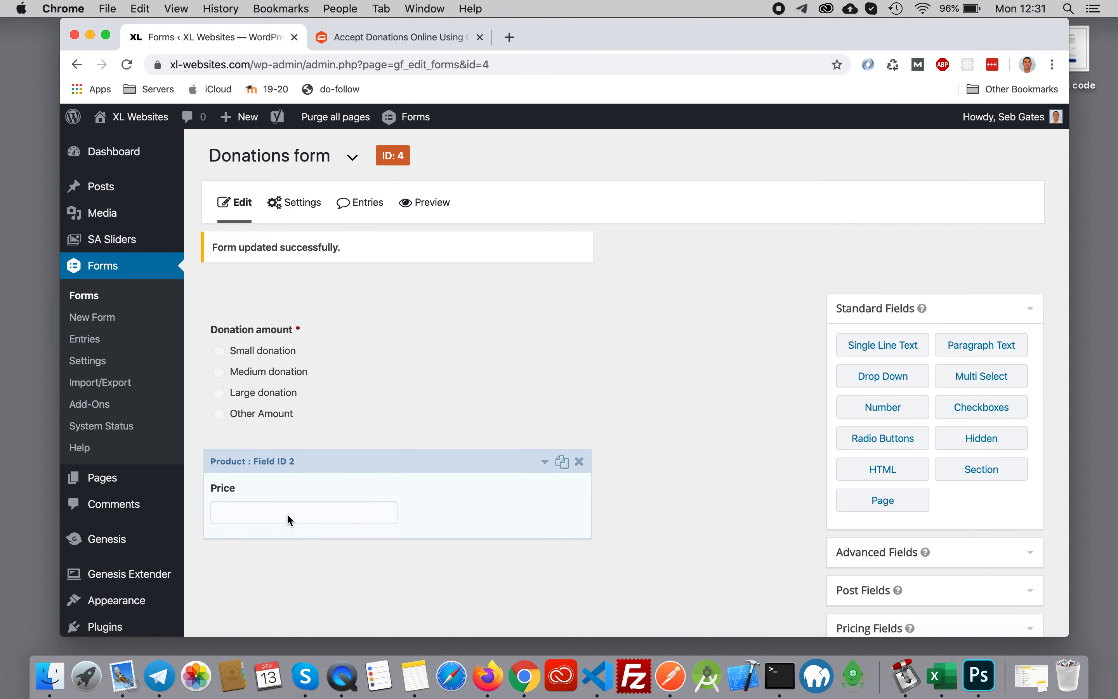
- Check the article's final form-building step and add a Total pricing field at the end of the Donations form
click(430, 34)
scroll(632, 325, down, 10)
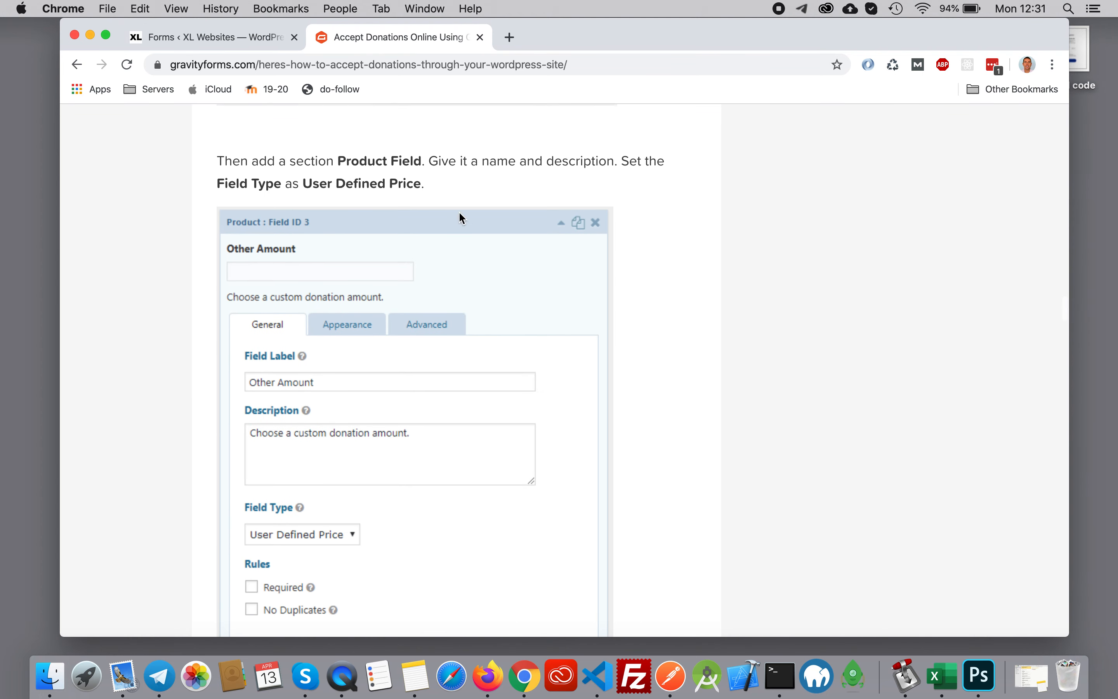
scroll(686, 367, down, 8)
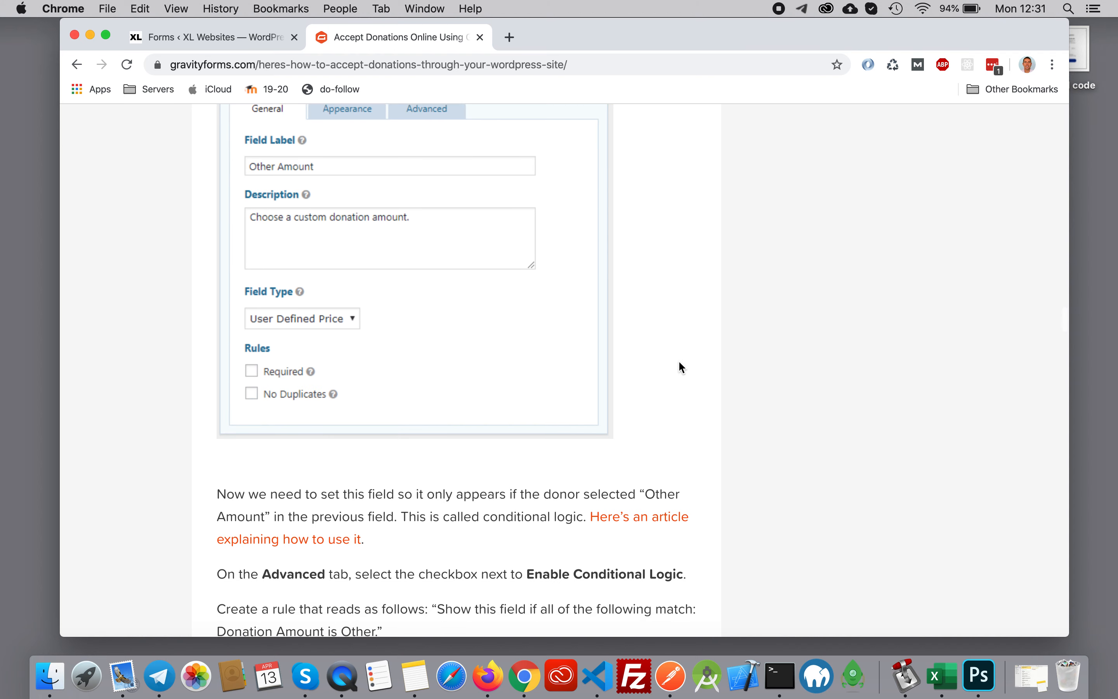
scroll(396, 272, up, 4)
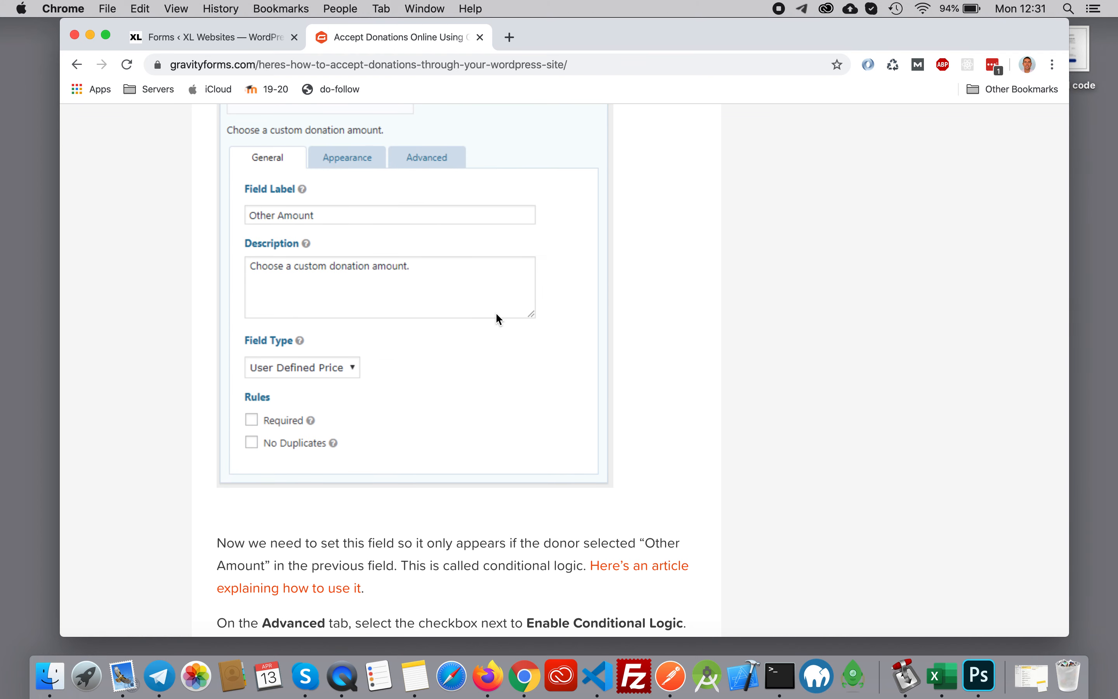
scroll(499, 319, down, 7)
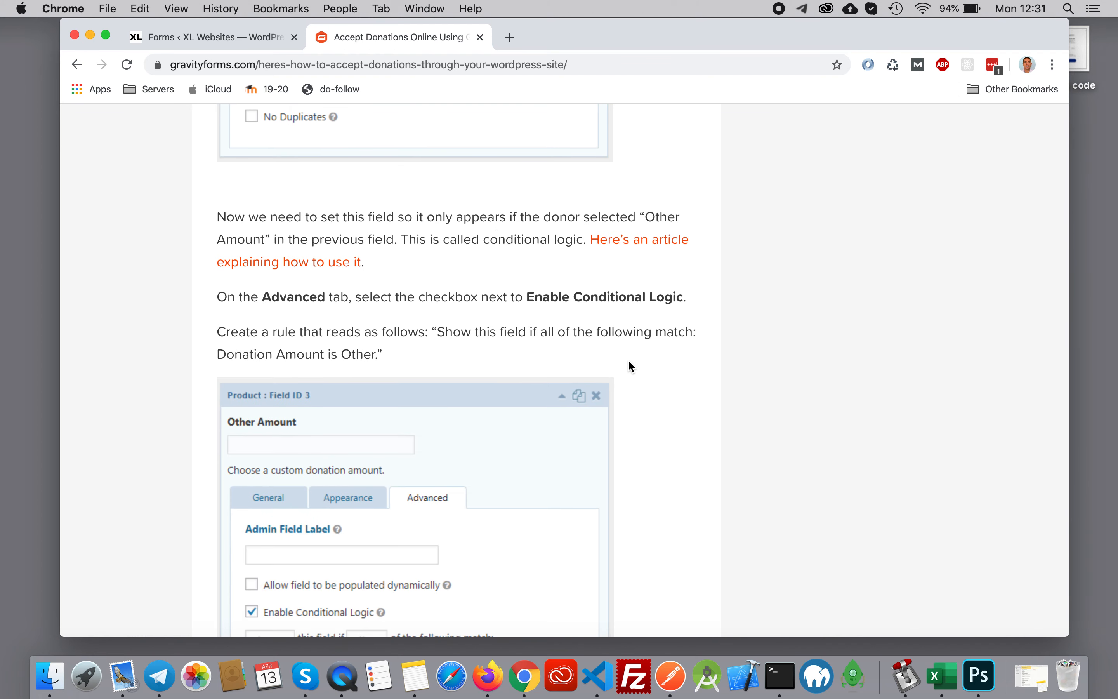
scroll(615, 342, down, 12)
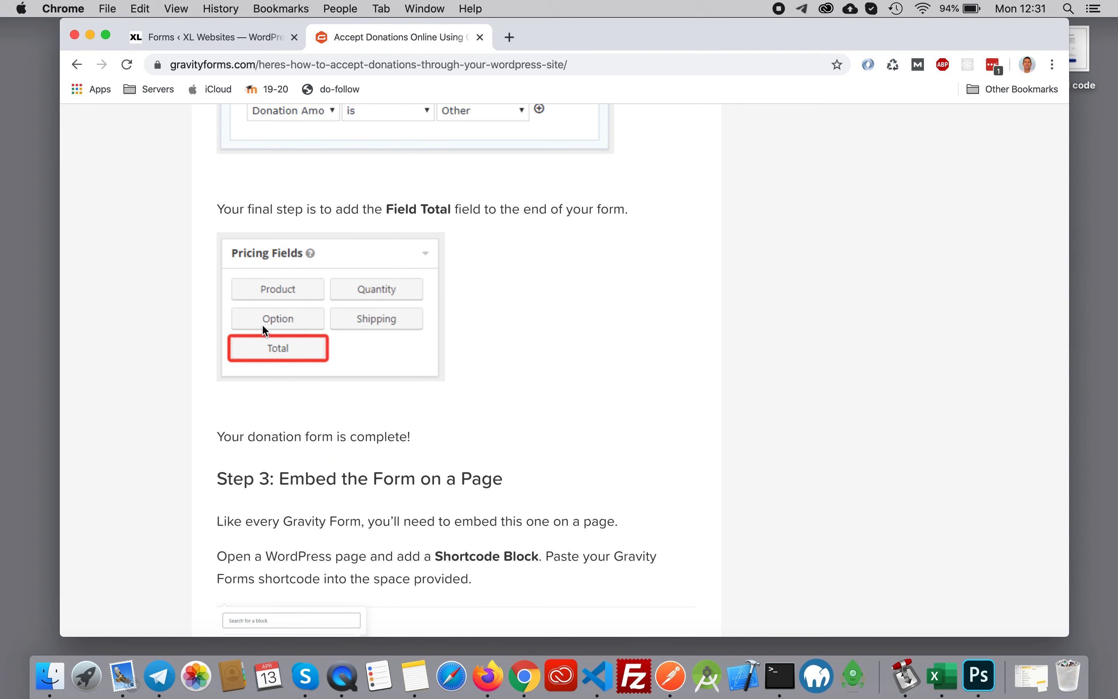
click(278, 26)
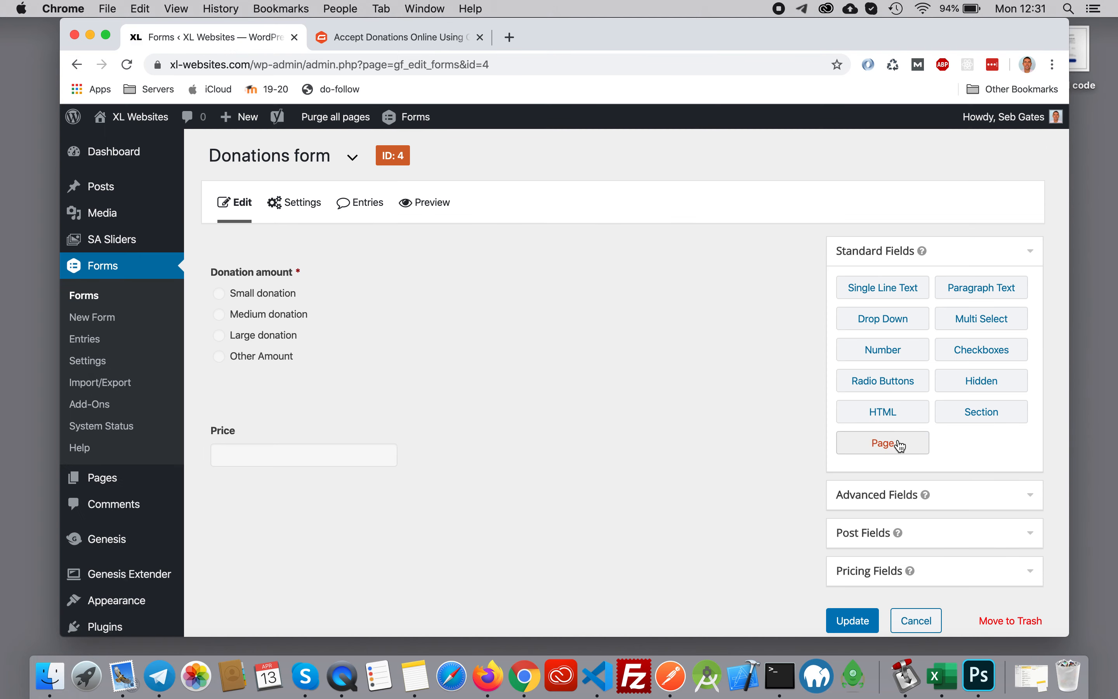
scroll(897, 442, down, 3)
click(979, 489)
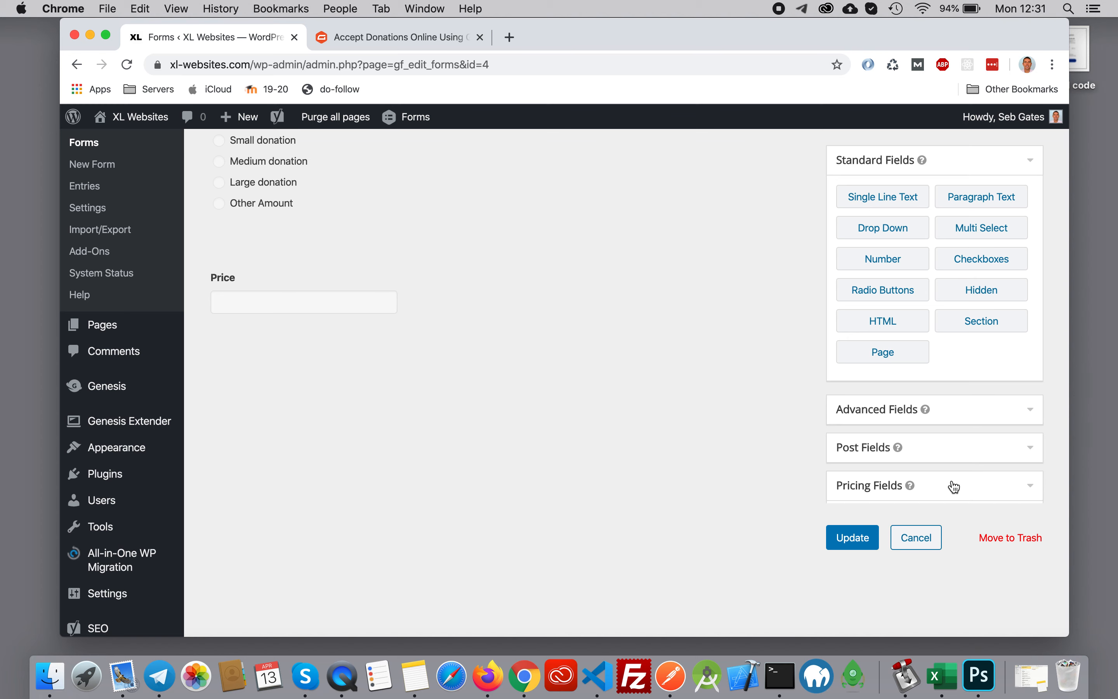
click(883, 374)
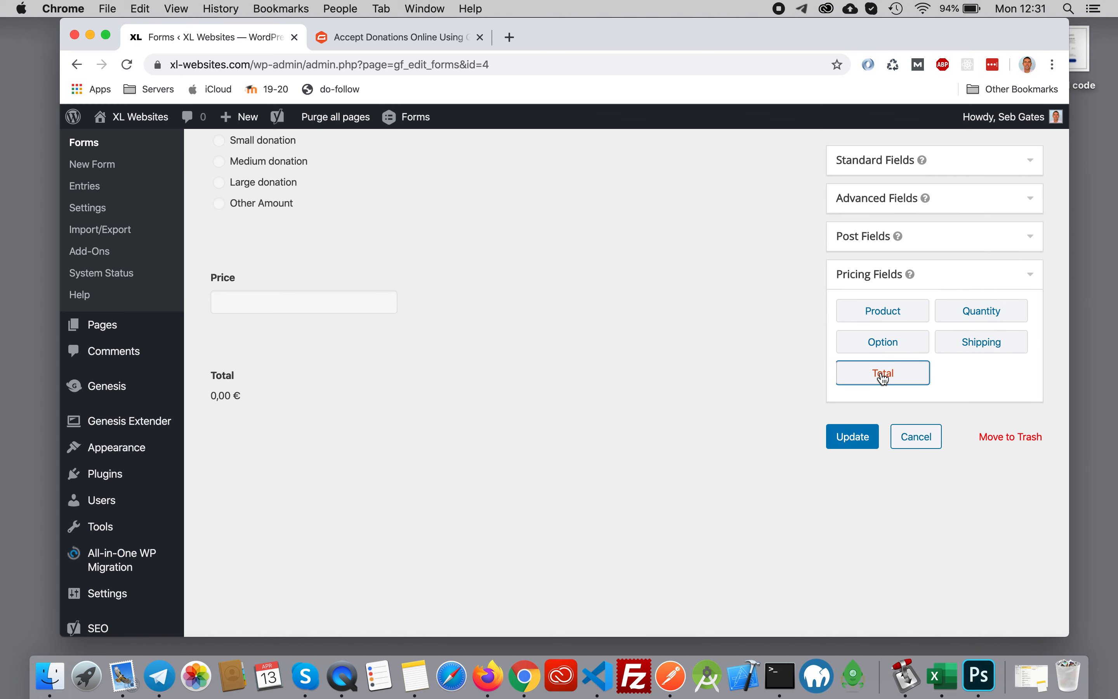
- Read the article's instructions for embedding the form on a page and save the Donations form with its Total field
click(421, 41)
scroll(557, 375, down, 3)
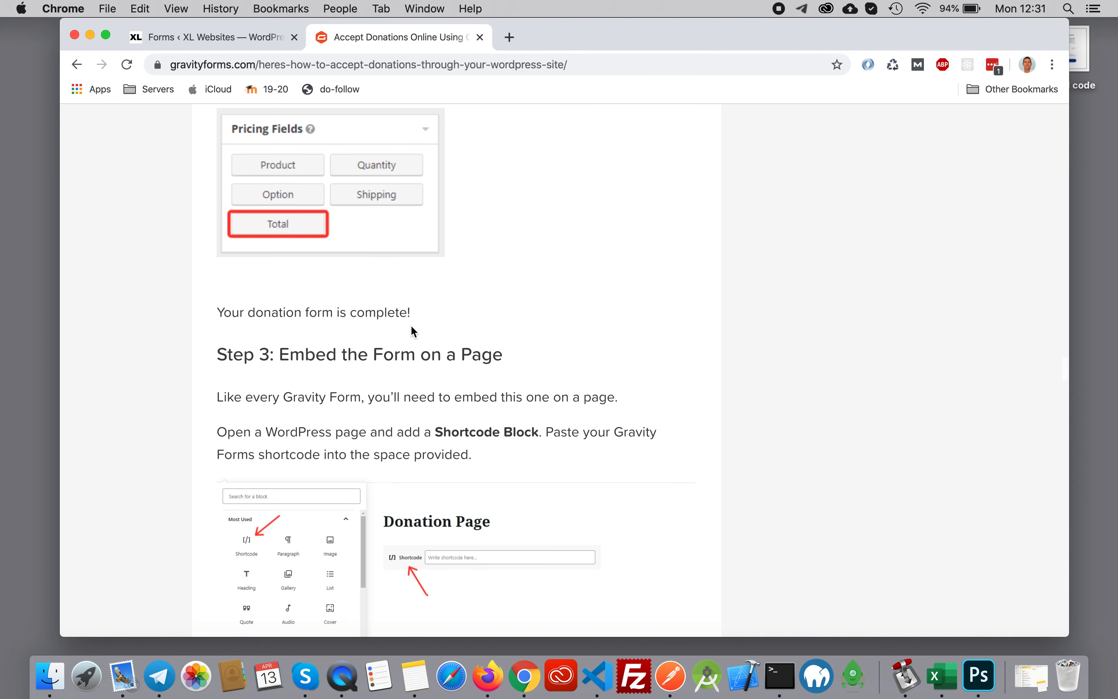
scroll(329, 332, up, 2)
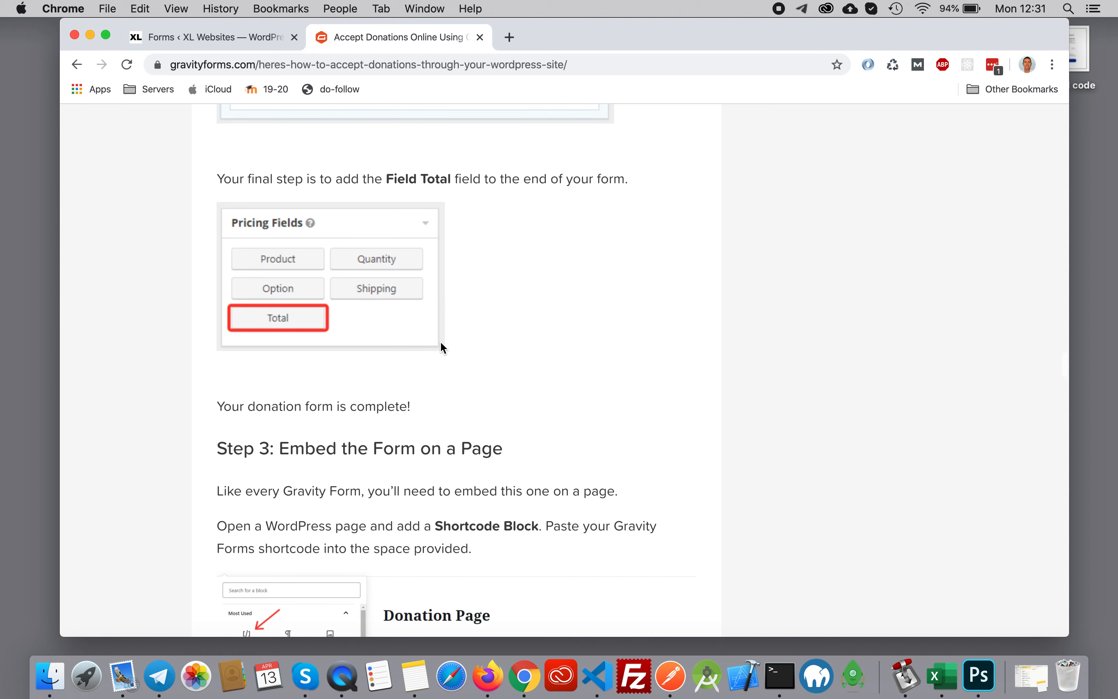
scroll(497, 443, down, 5)
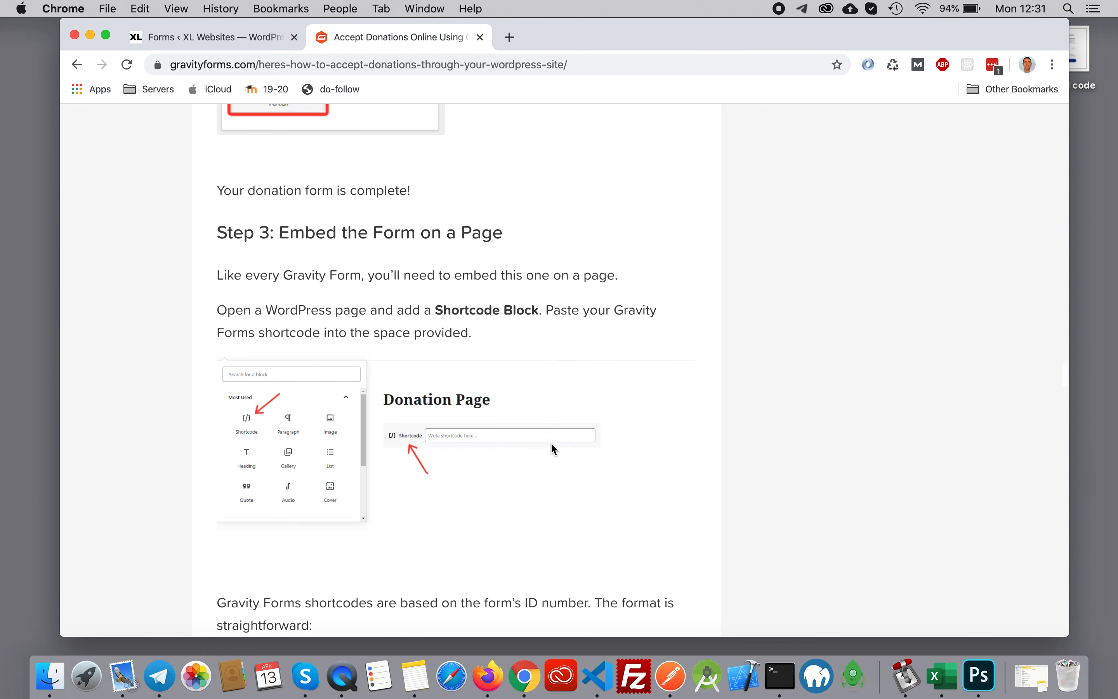
click(202, 41)
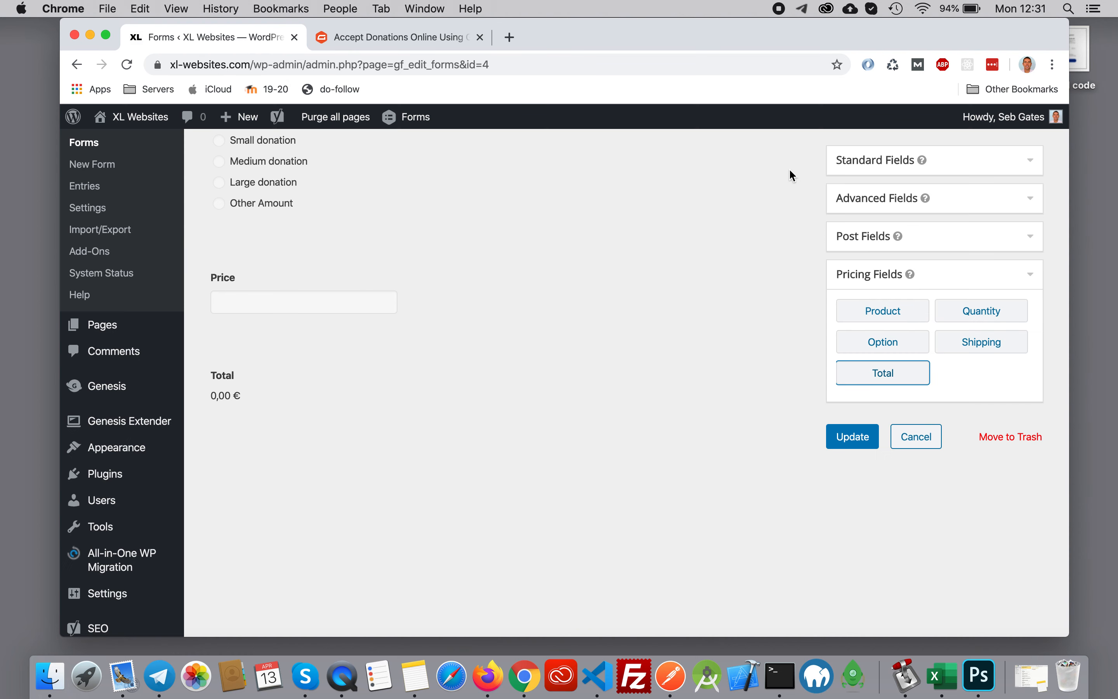
click(854, 436)
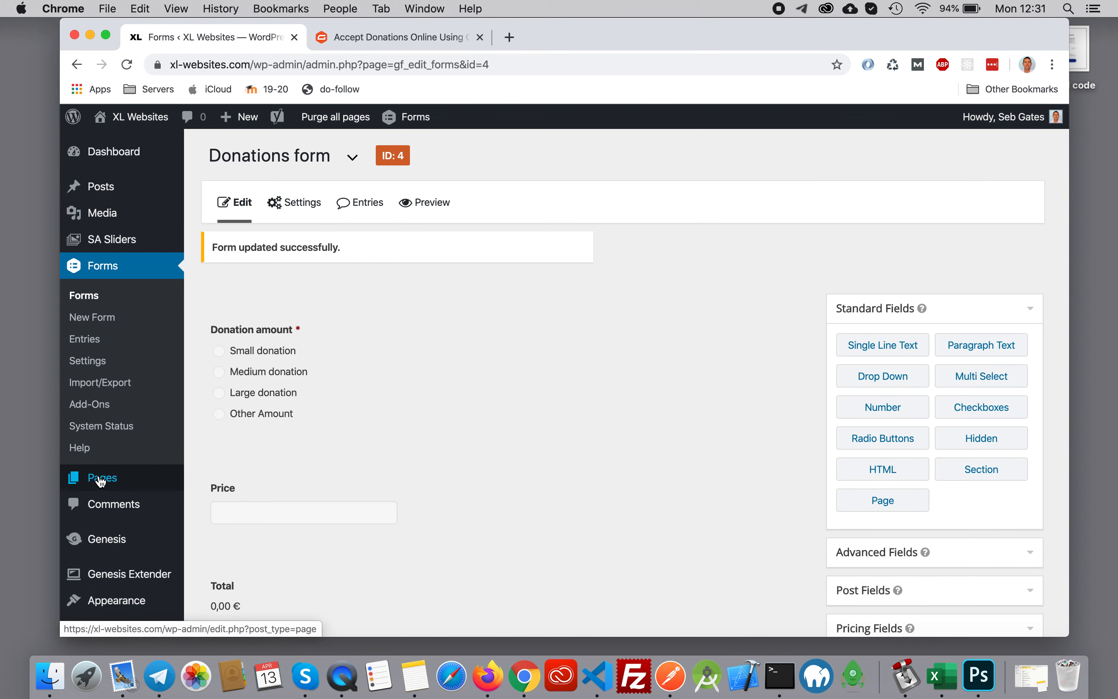
mouse_move(105, 476)
right_click(208, 504)
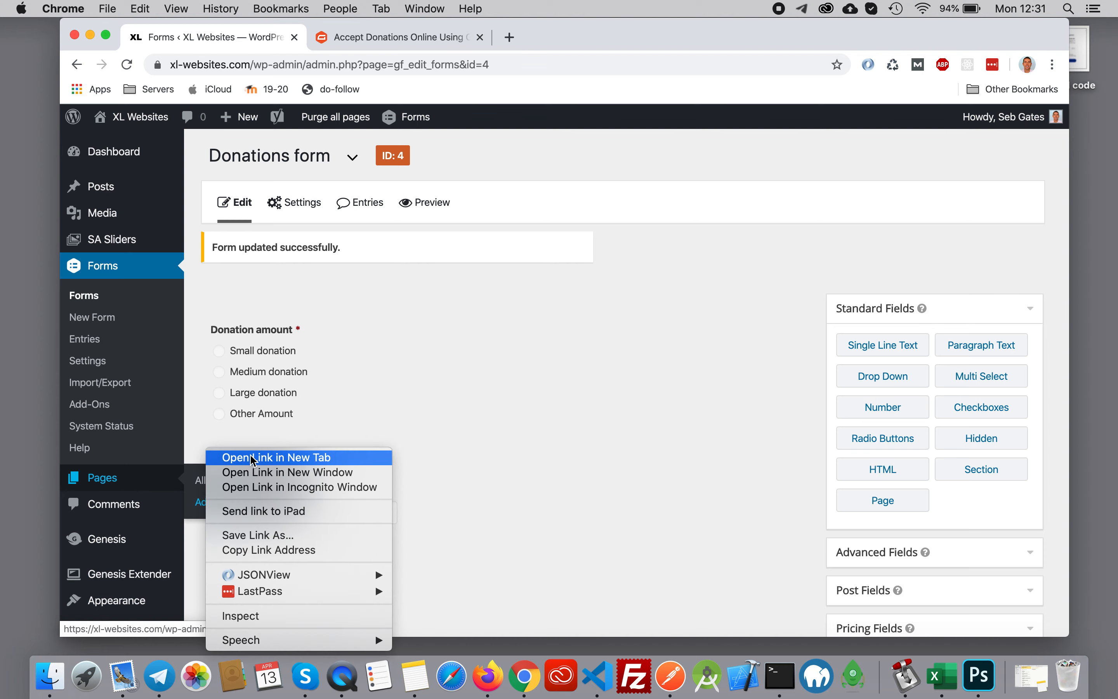
click(572, 469)
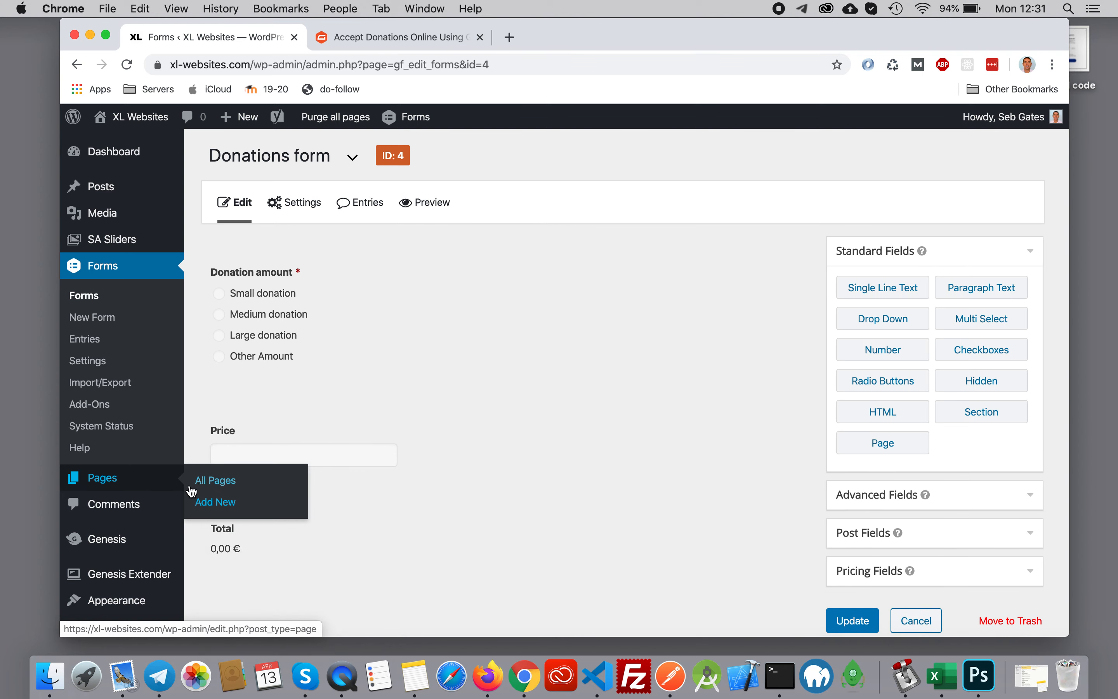
- Open the list of all WordPress pages and look through the existing pages
click(222, 482)
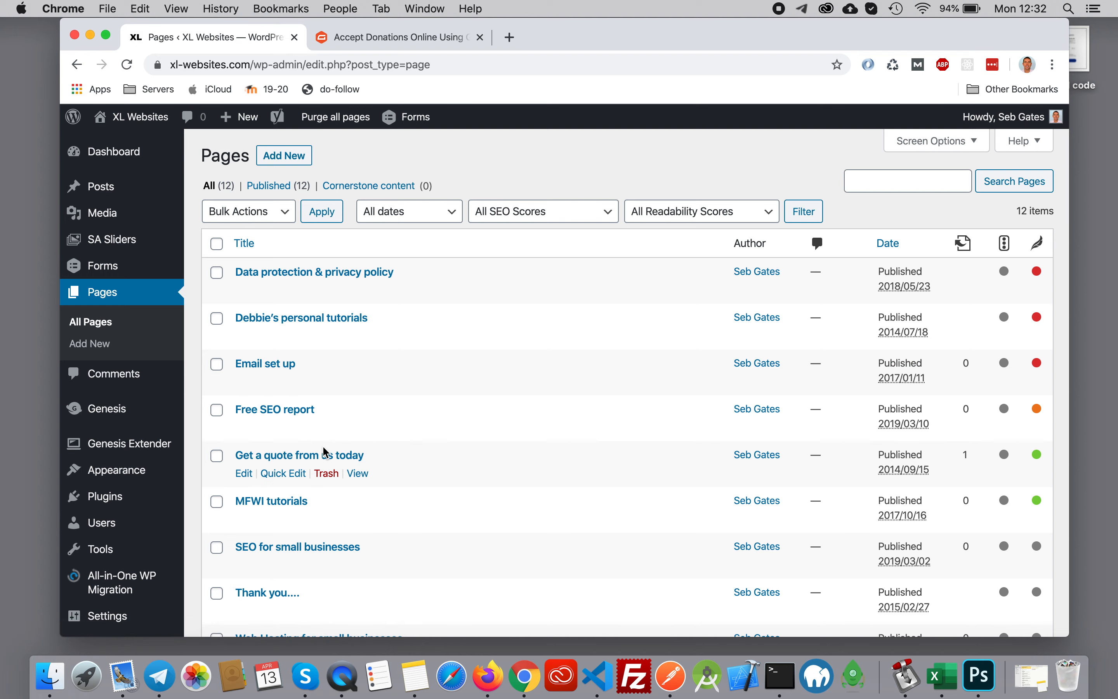
scroll(445, 422, down, 2)
scroll(446, 419, down, 10)
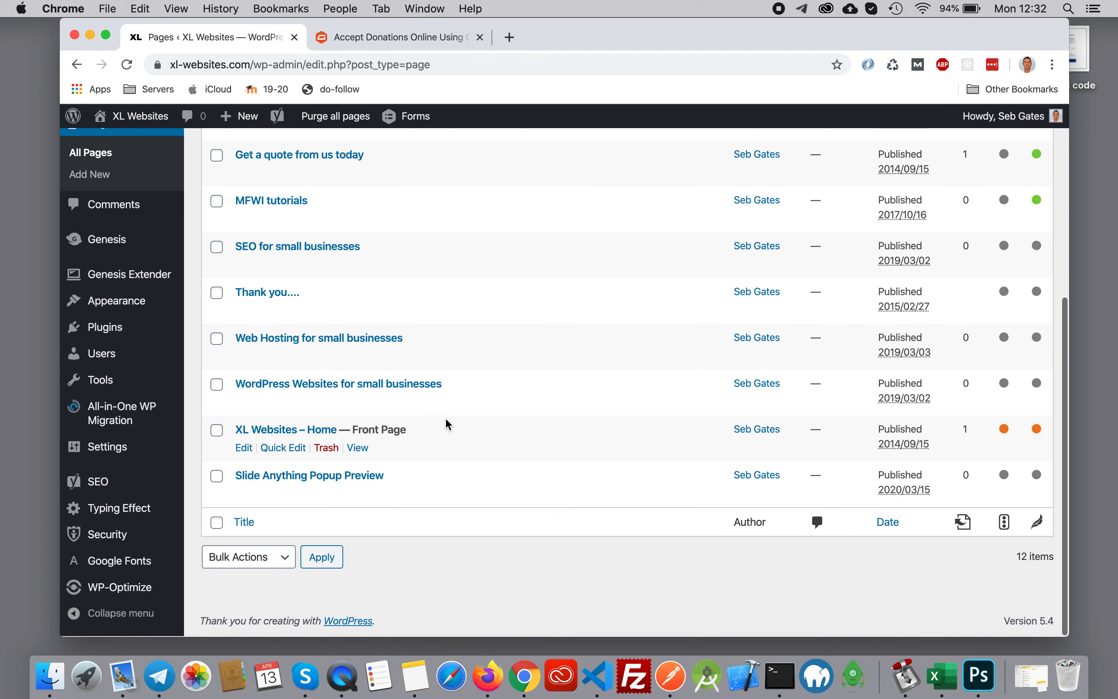
scroll(435, 393, up, 10)
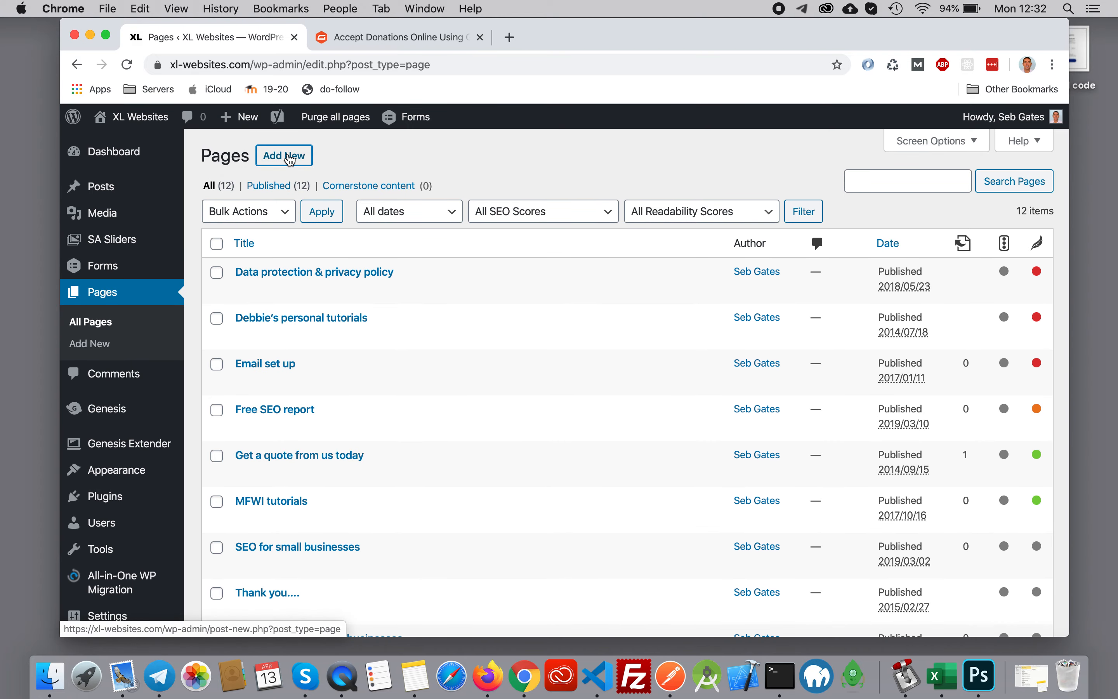
- Create a new WordPress page, dismiss the editor's welcome guide, and title the page "Donation form"
click(289, 160)
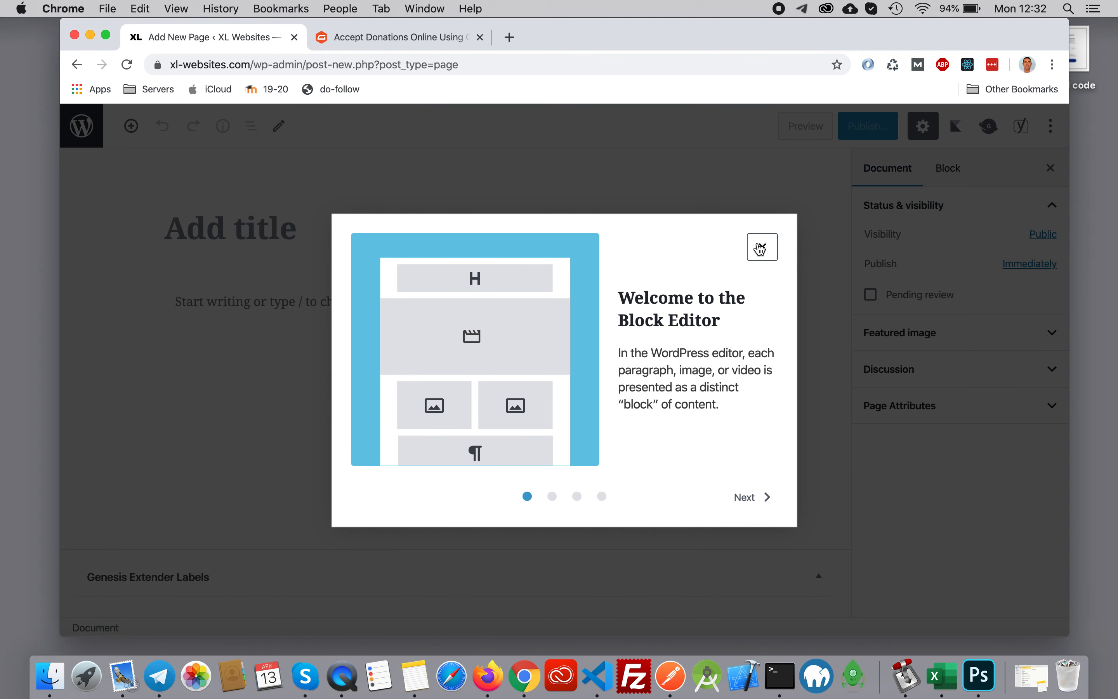
click(761, 249)
click(219, 230)
text(Do)
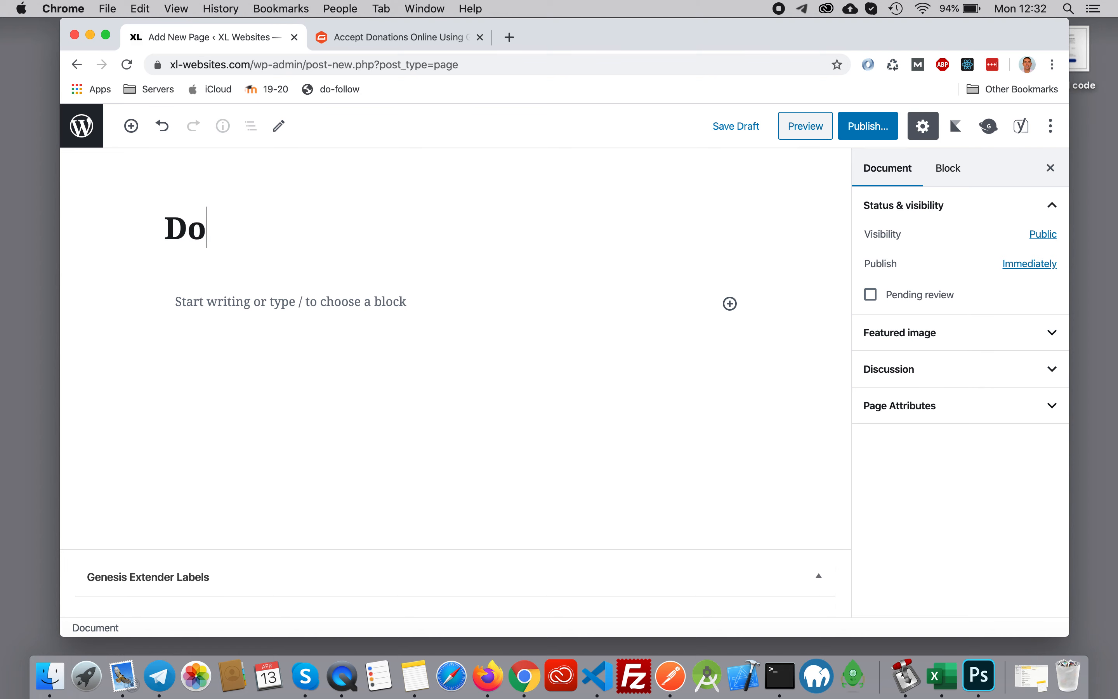
text(nation form)
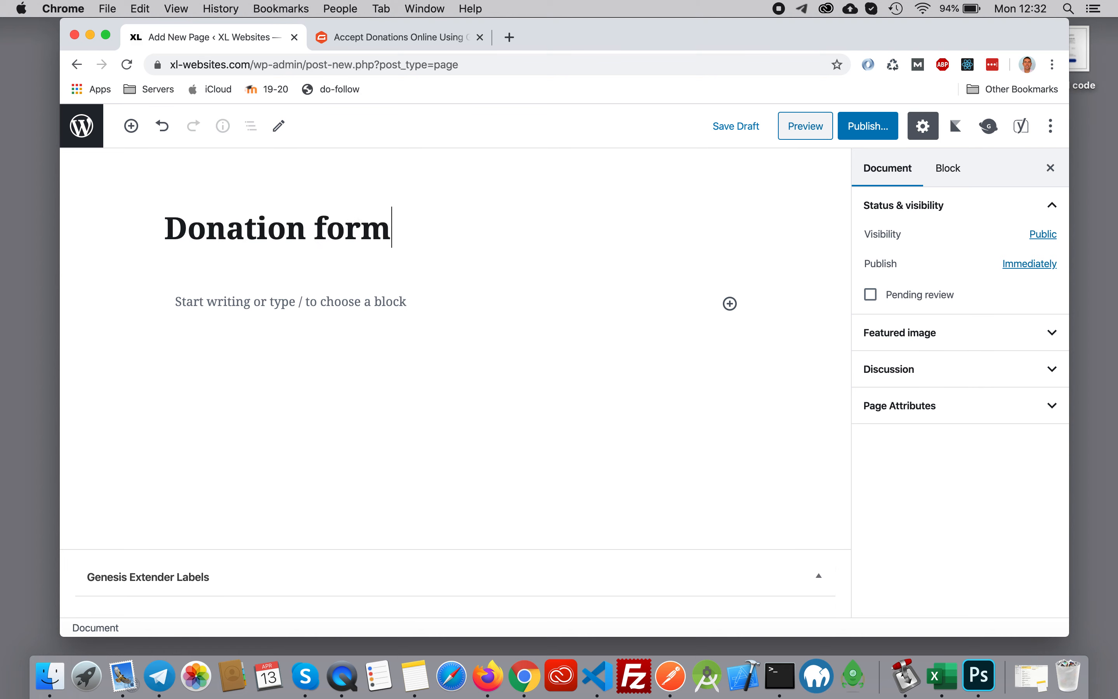
- Add the standard Gravity Forms Form block below the page title and choose "Donations form" as its form
click(260, 302)
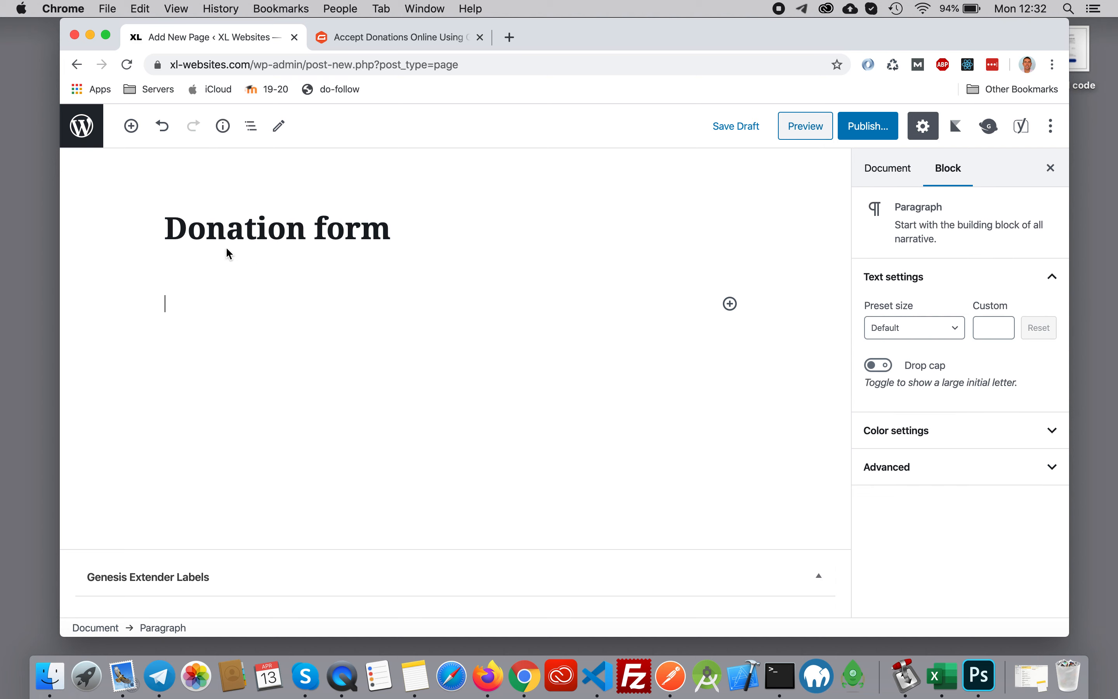
click(126, 131)
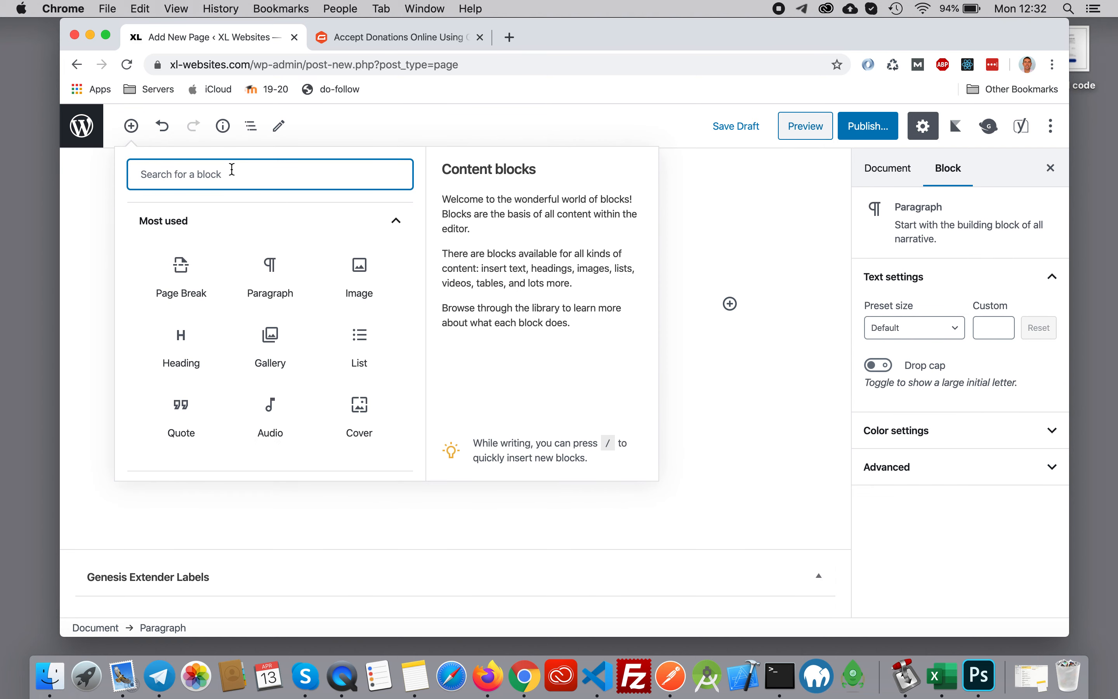
text(Grav)
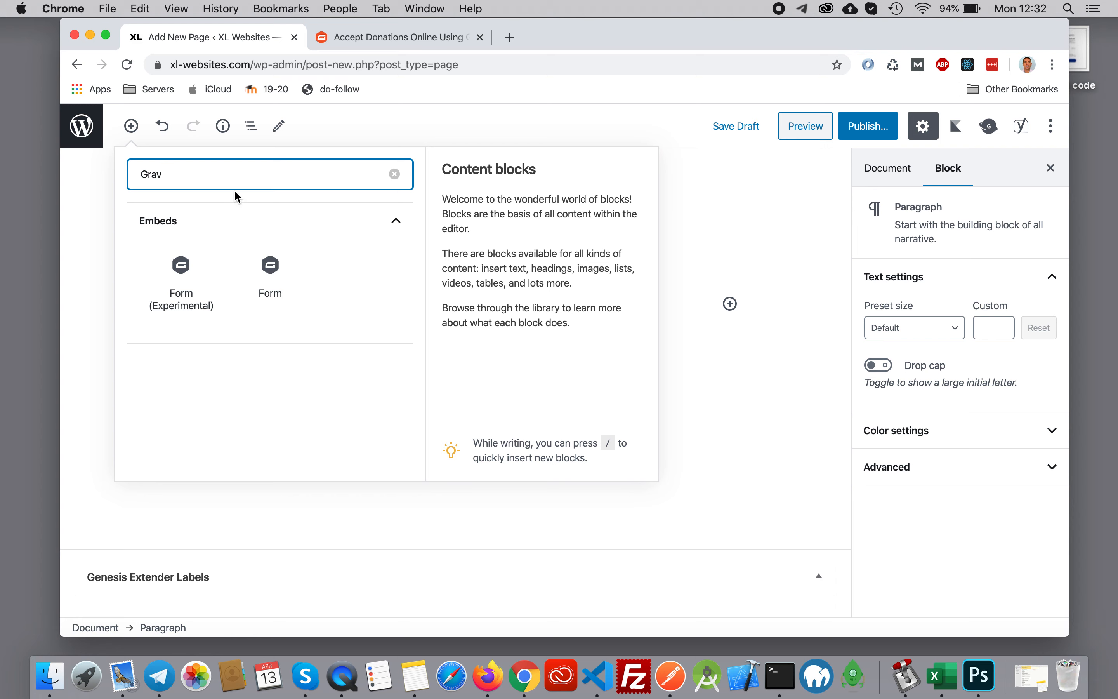
click(271, 273)
click(350, 490)
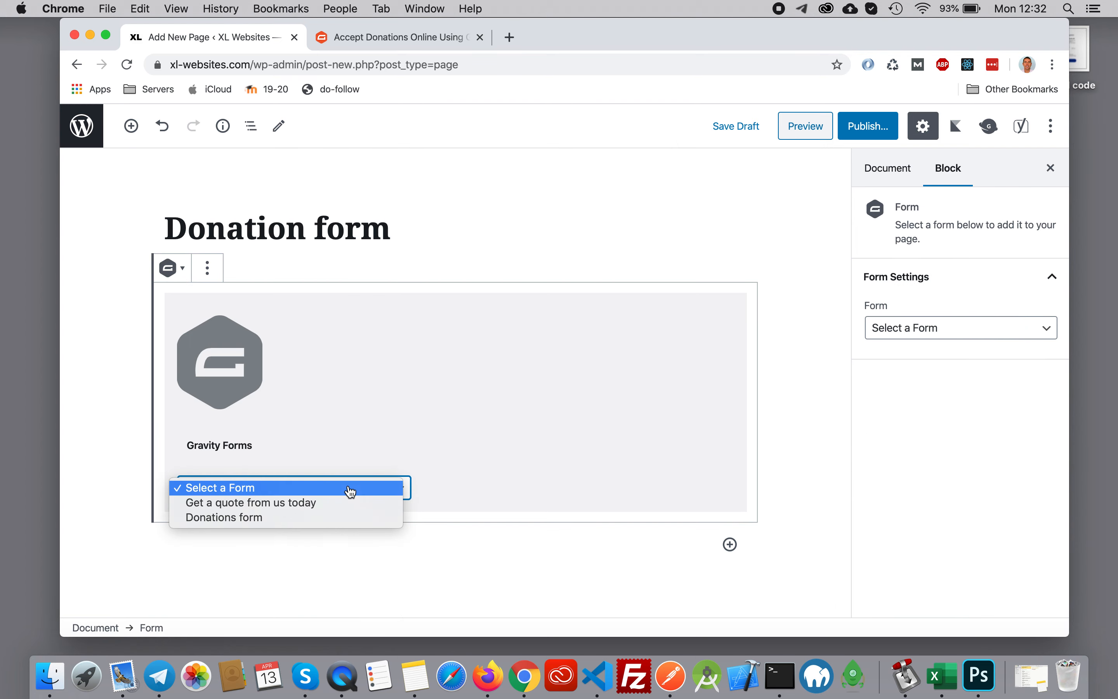
click(338, 517)
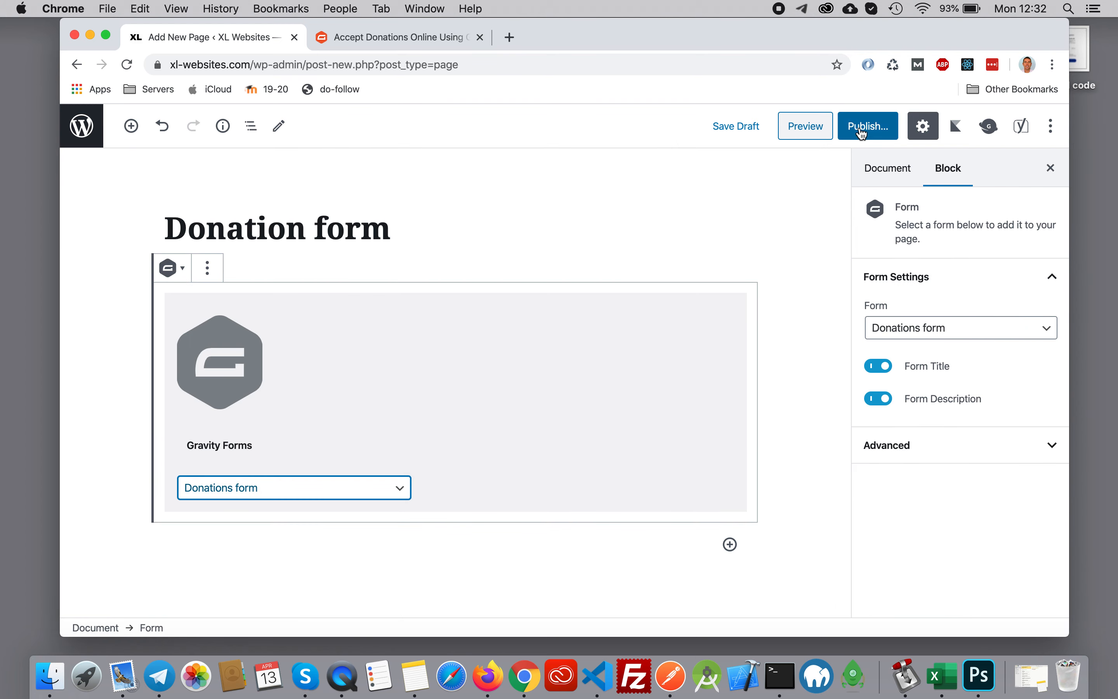
- Publish the Donation form page, close the publishing confirmation, and update the page
click(862, 134)
click(945, 127)
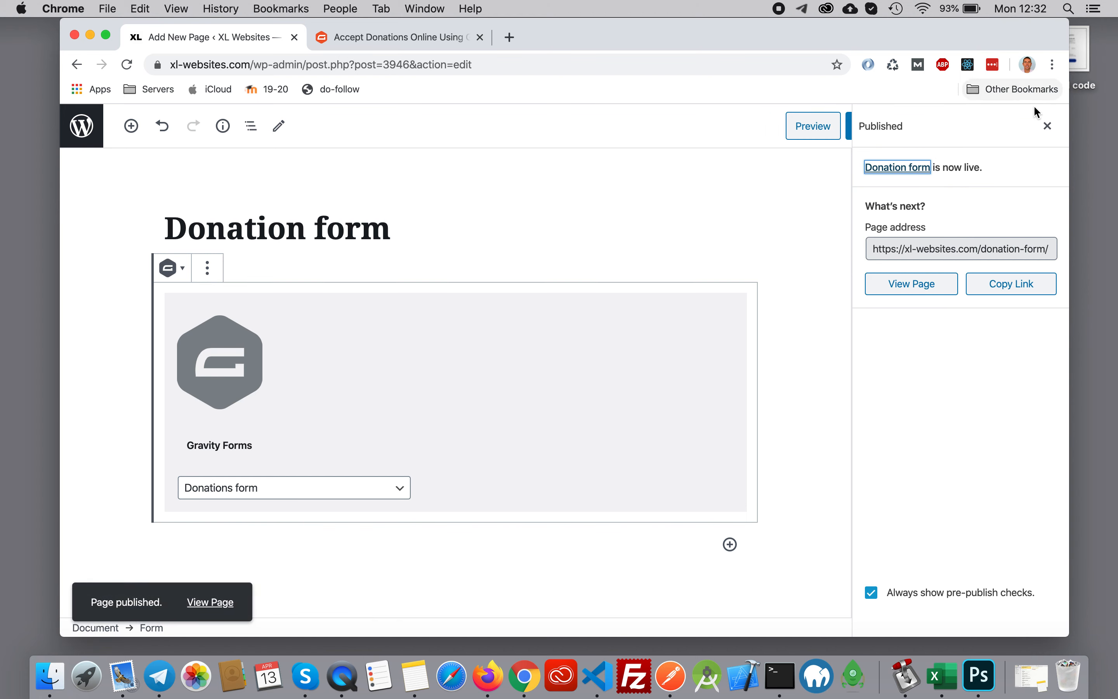
click(1049, 127)
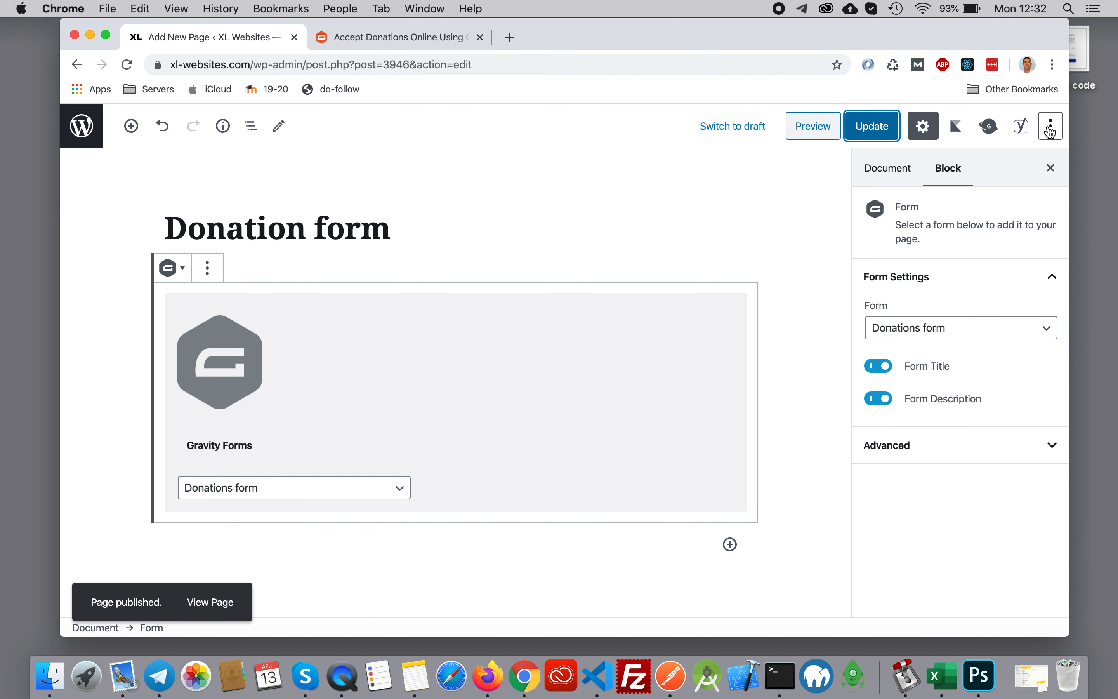
click(865, 126)
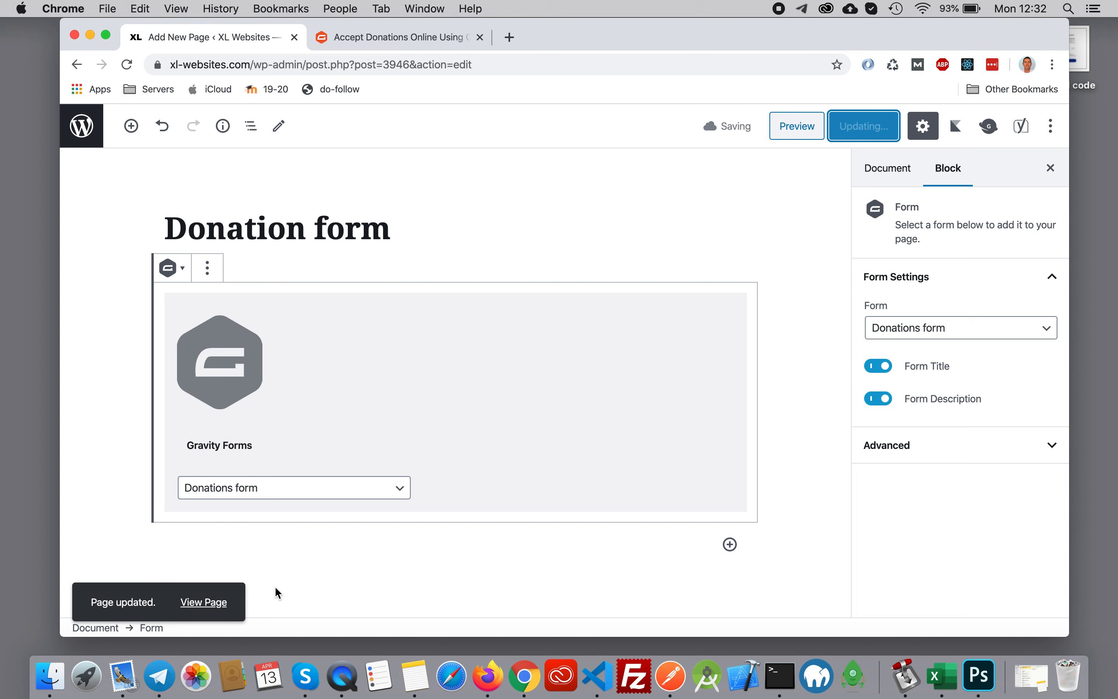
- Open the published Donation form page in a new browser tab and switch to it
right_click(200, 602)
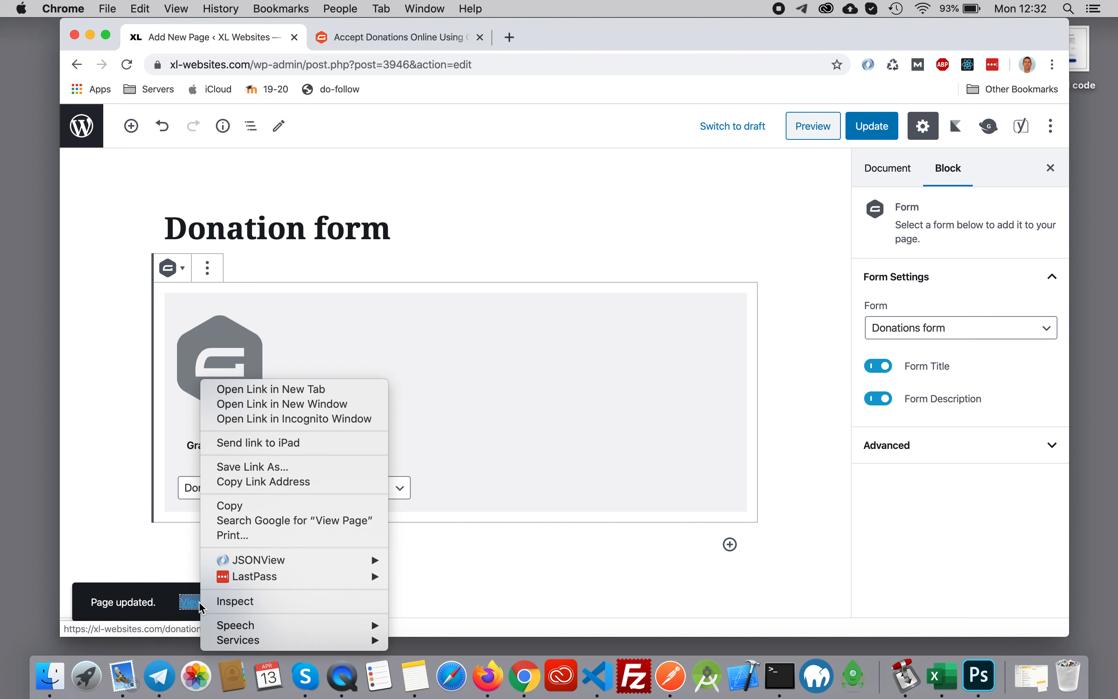
click(286, 390)
click(375, 38)
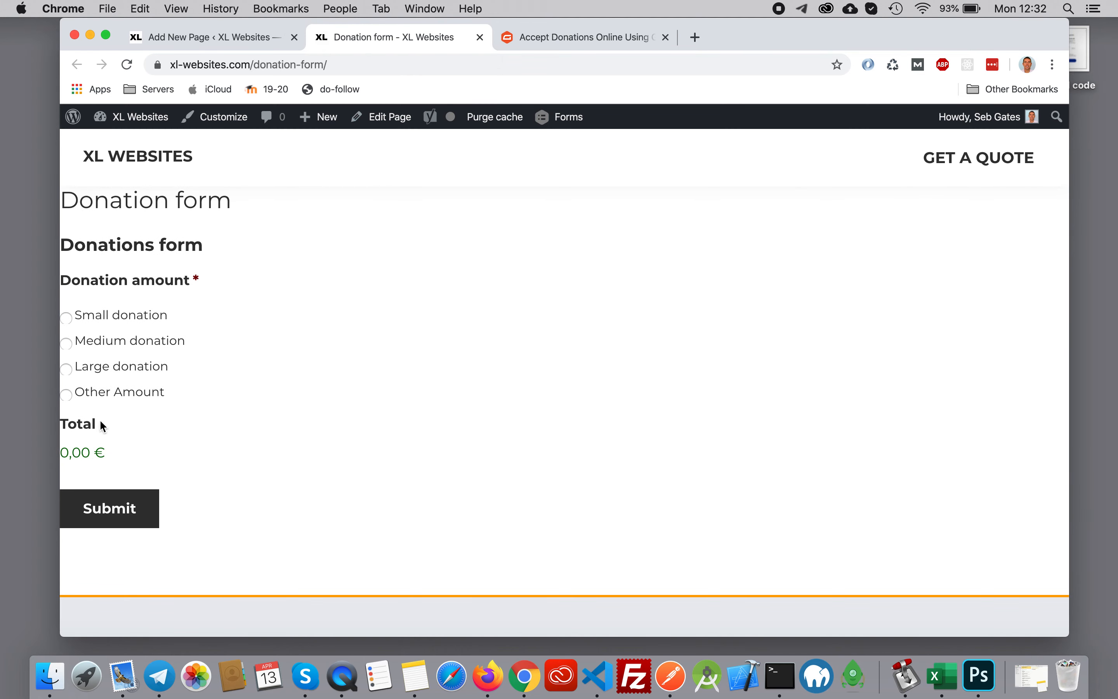
- Test the live form's total by selecting the small, medium and large donation options in turn
click(66, 318)
click(67, 345)
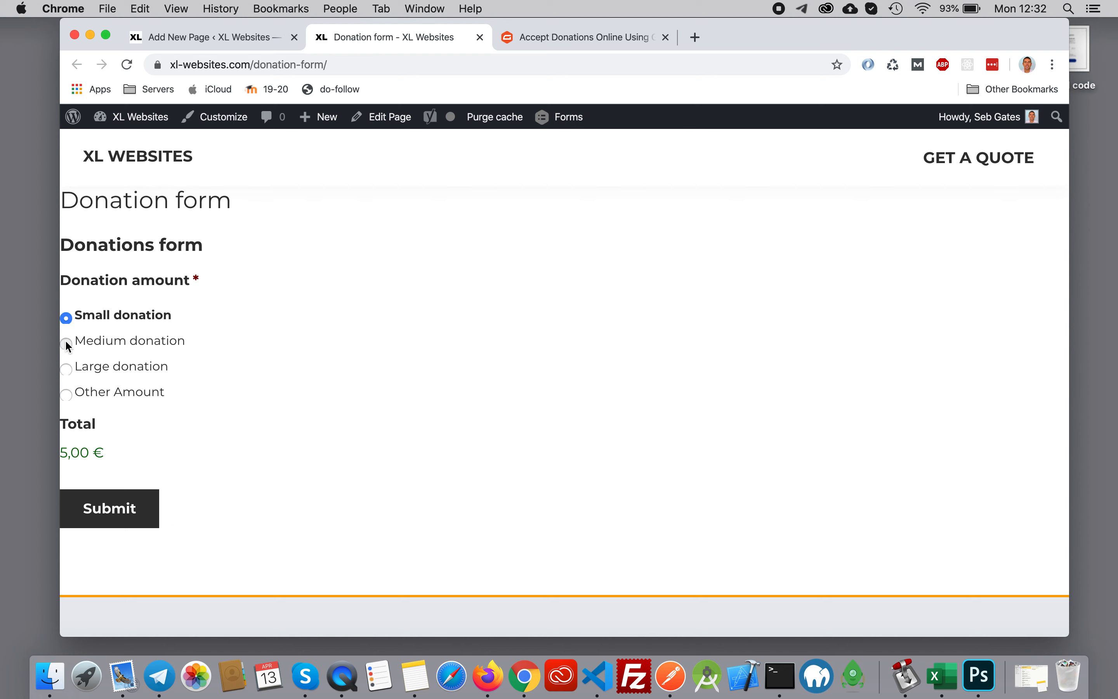
click(65, 370)
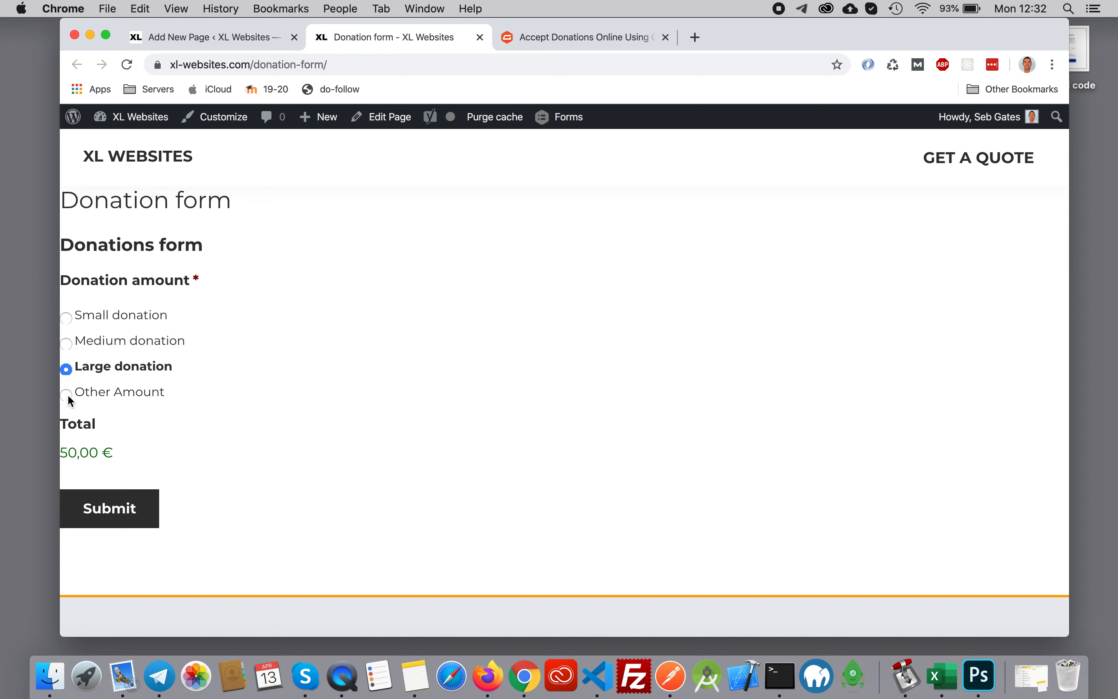
- Test the custom donation by selecting Other Amount and entering a price of 150 to check the total
click(68, 395)
click(121, 456)
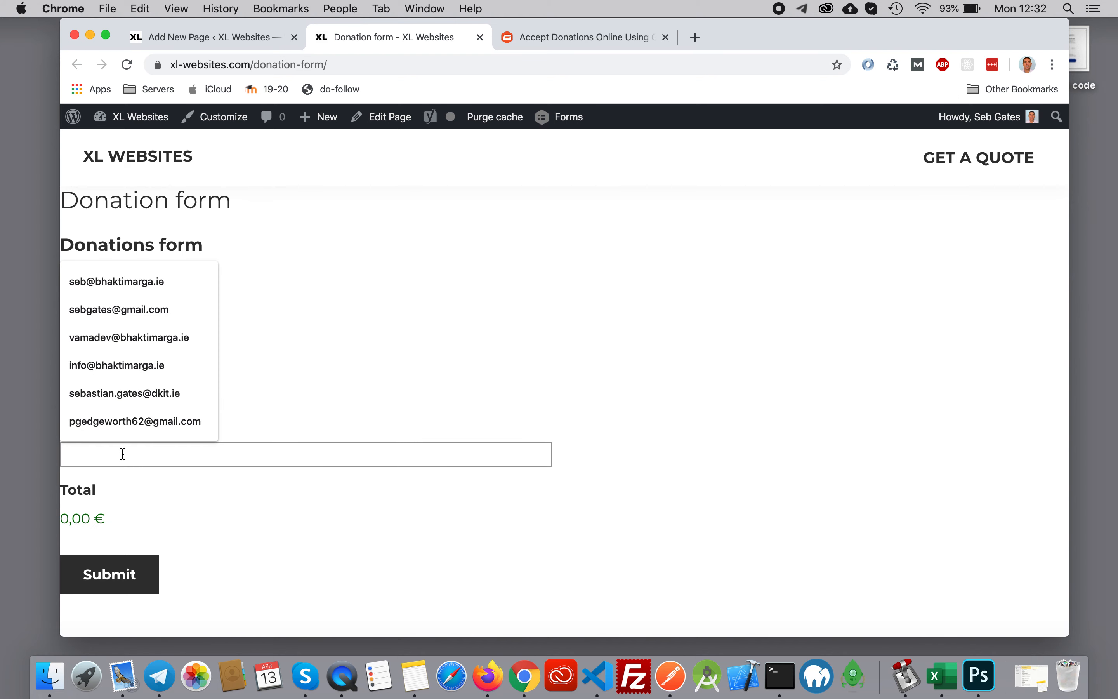
text(15)
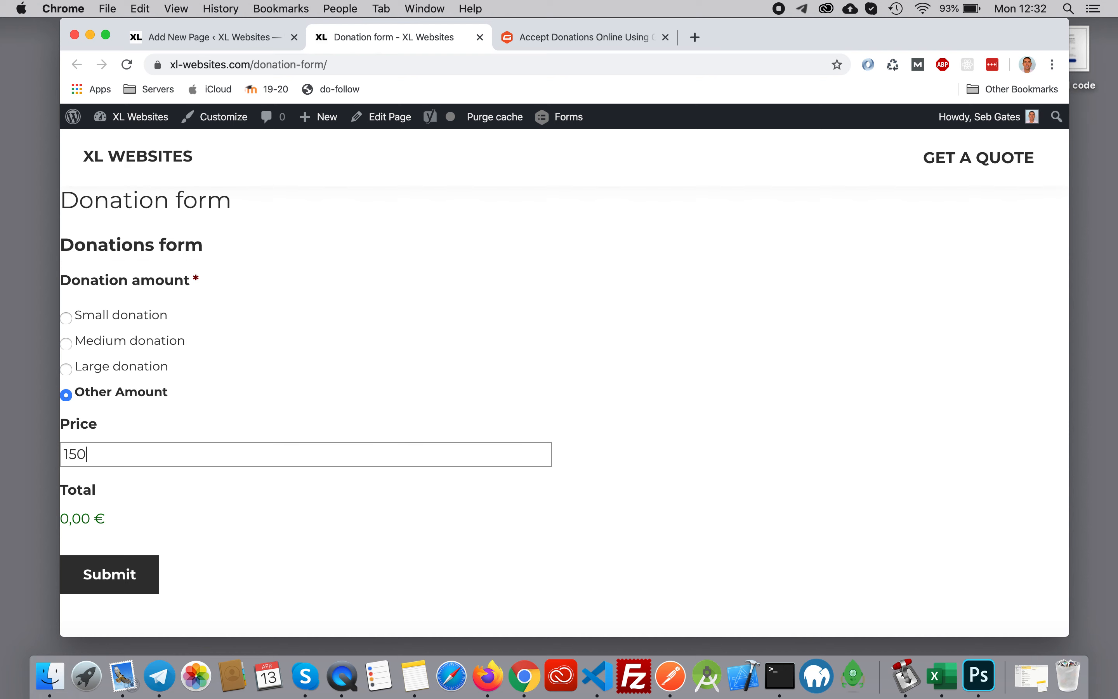
text(0)
click(127, 492)
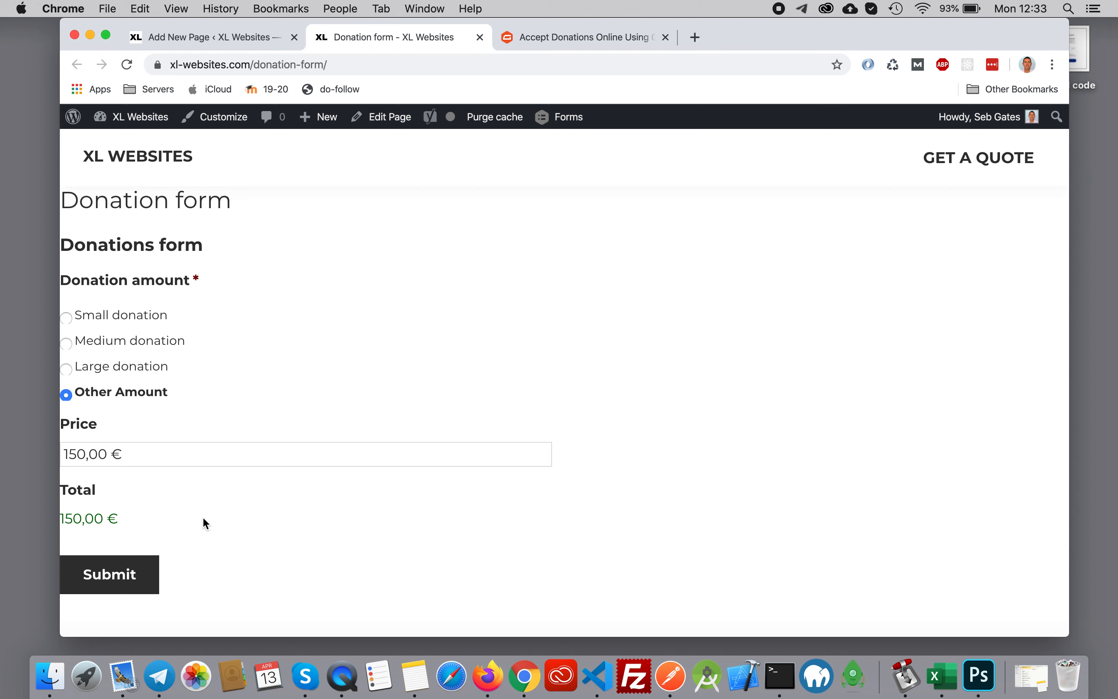
- Return to the Gravity Forms article and read from the shortcode embedding instructions to Step 4 on integrating a payment processor
click(593, 36)
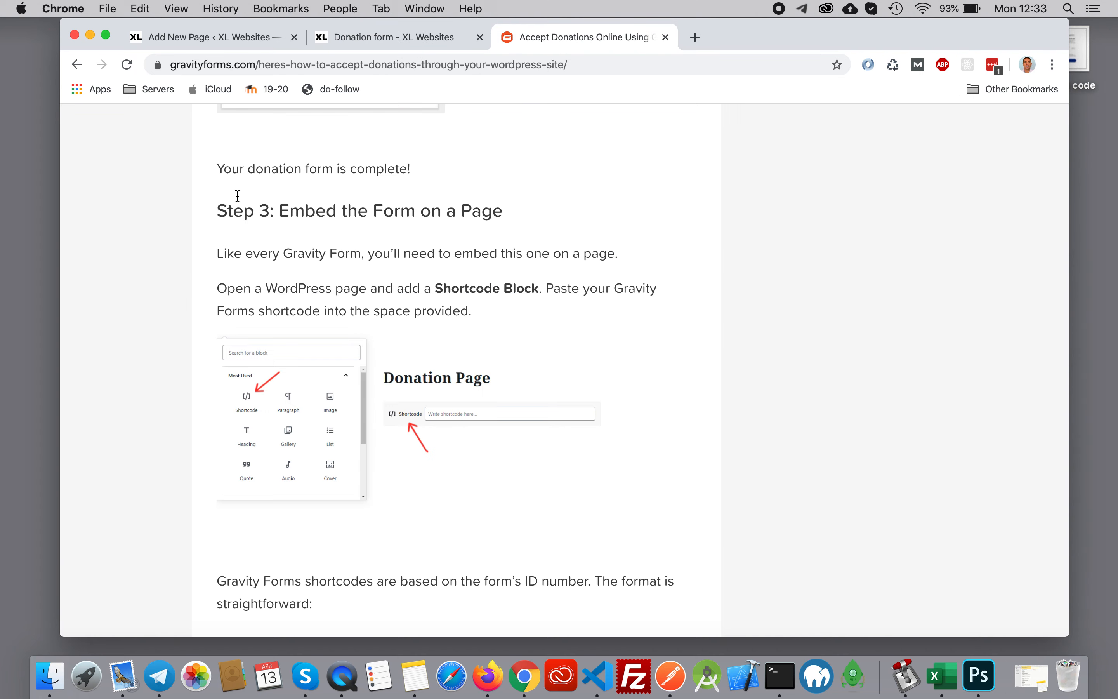
scroll(309, 237, down, 5)
scroll(308, 232, down, 13)
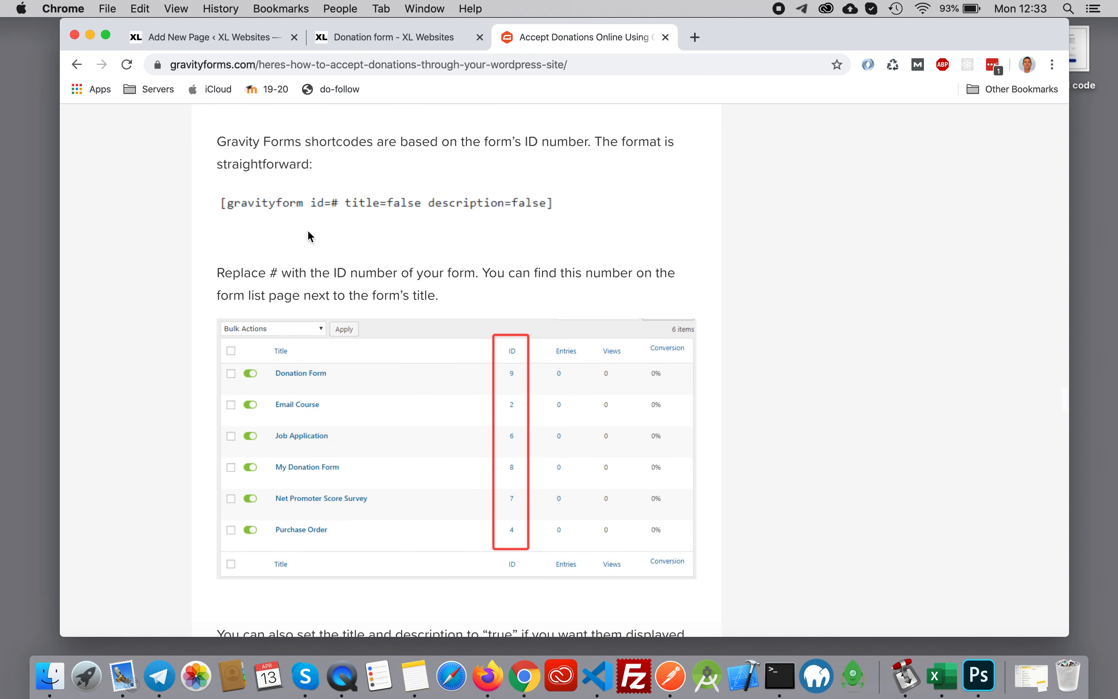
scroll(310, 236, down, 9)
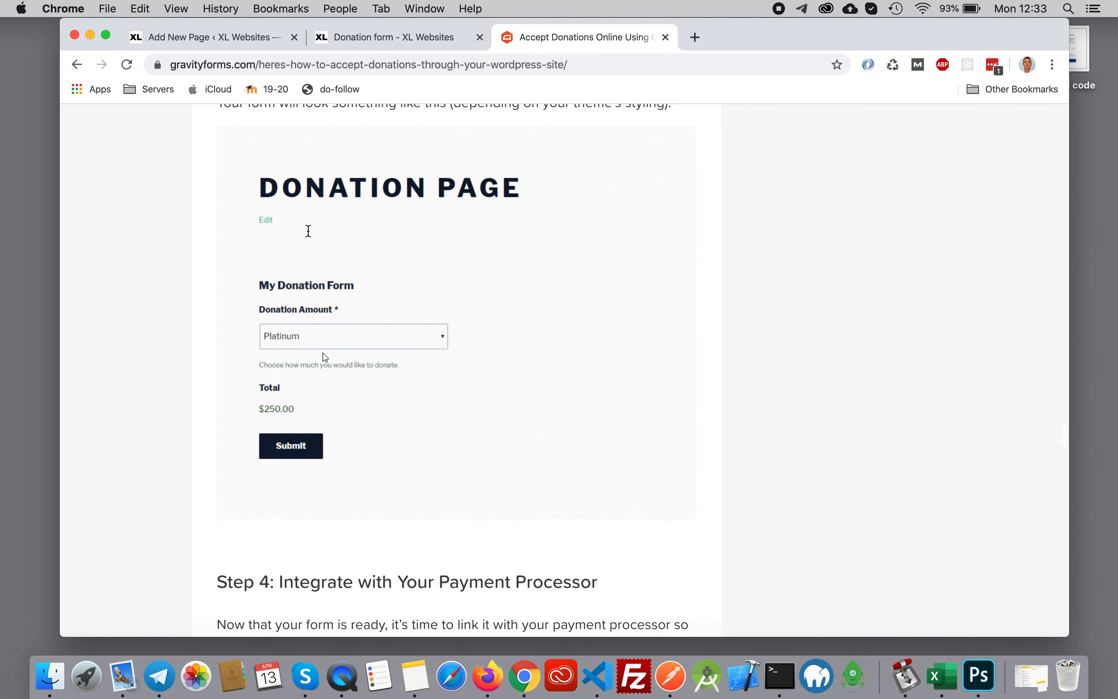
scroll(308, 229, down, 4)
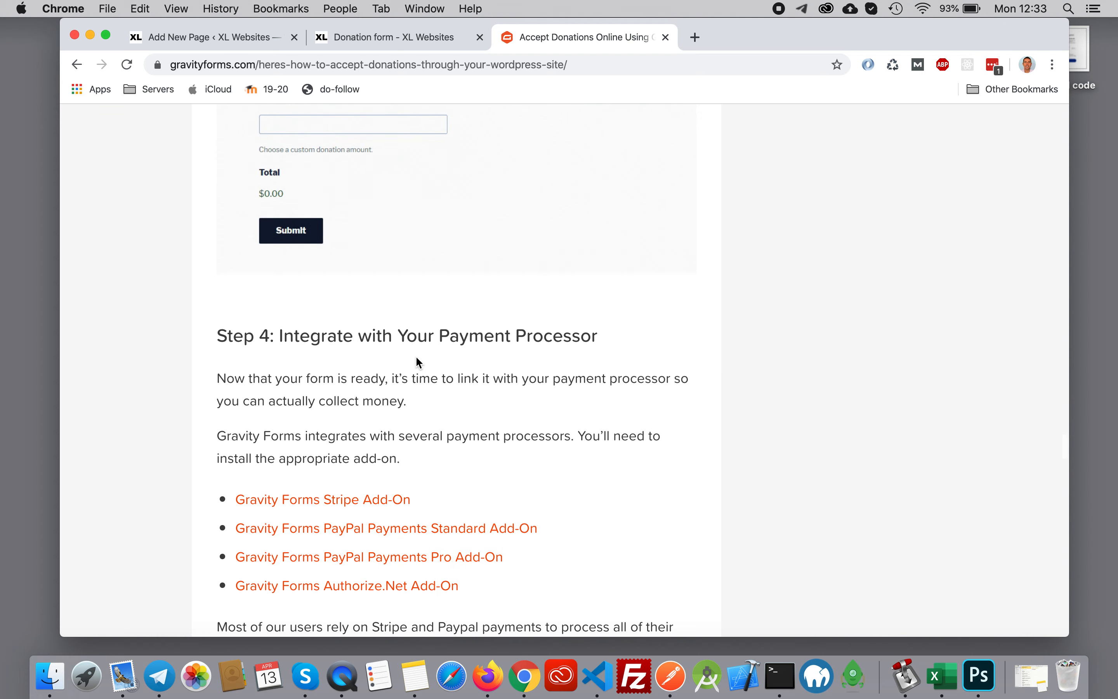